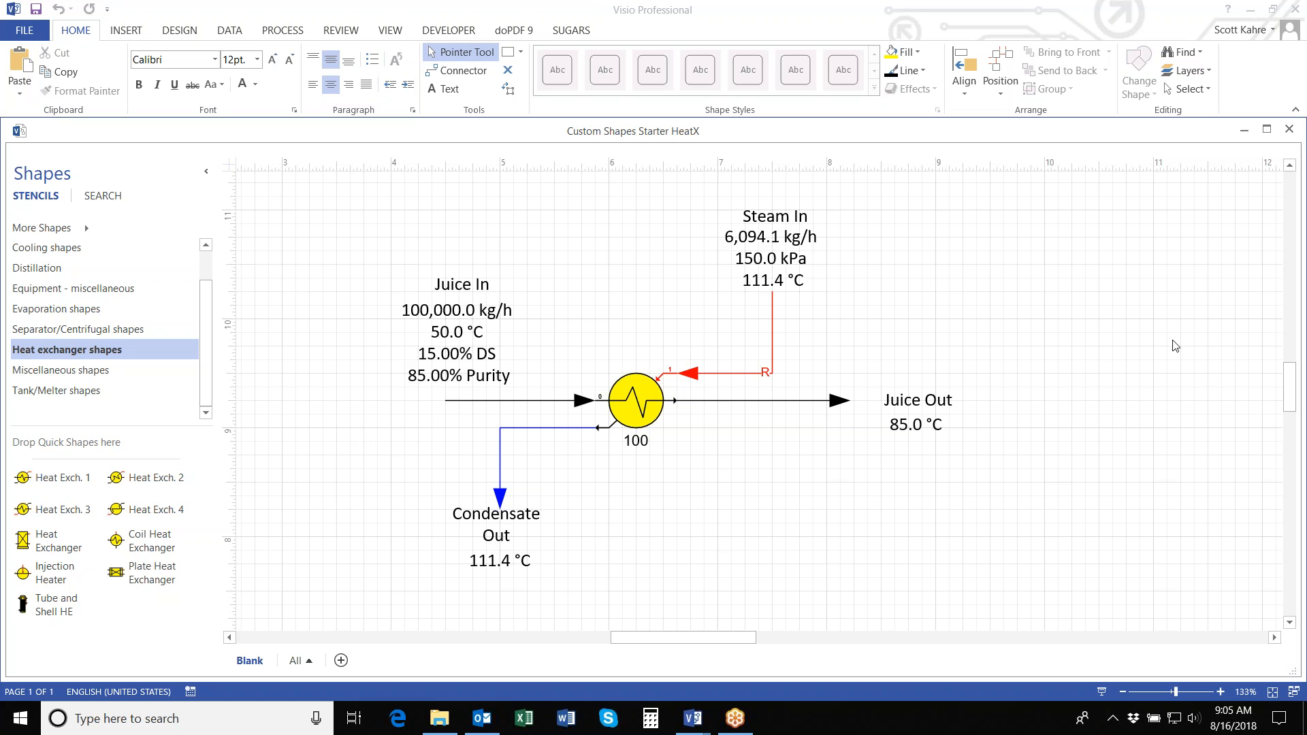
Step: Review the Sugars help topic "Designing Your Own Shapes" on activating Developer Mode, and clear the help window off the drawing
drag(1306, 143, 567, 29)
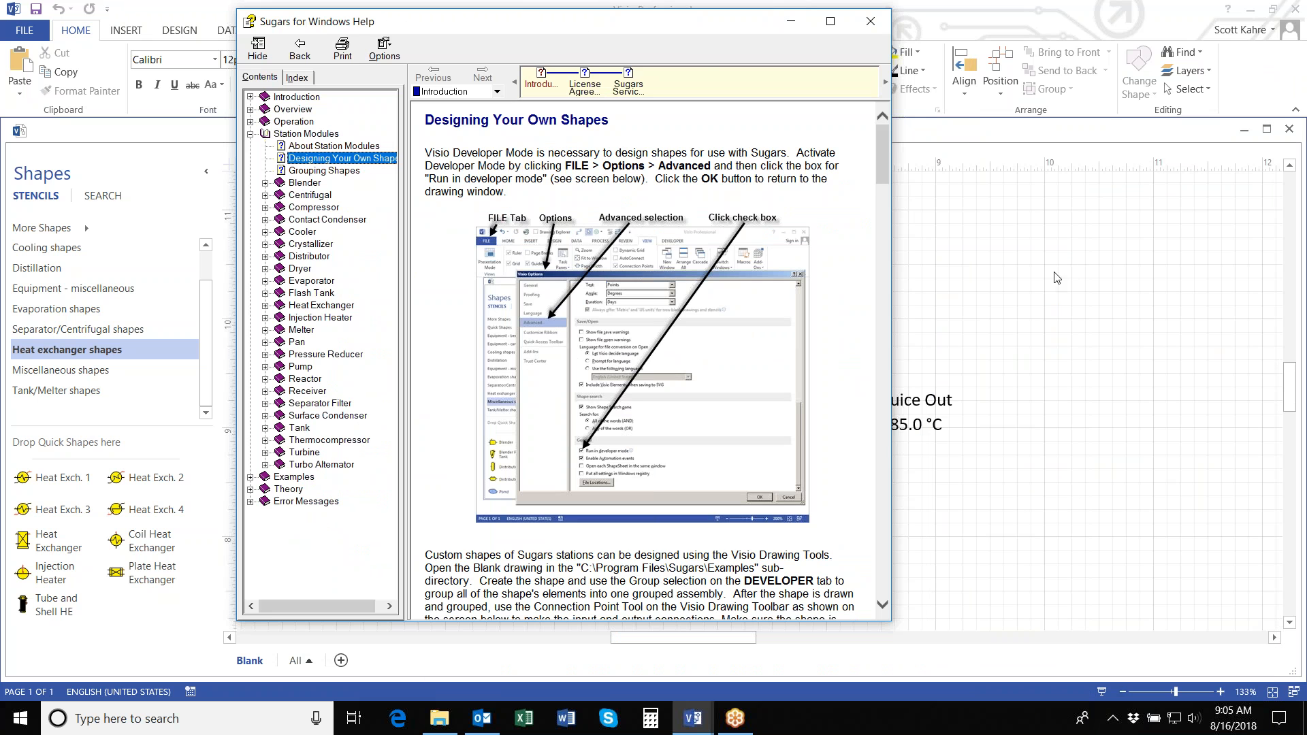
click(1258, 305)
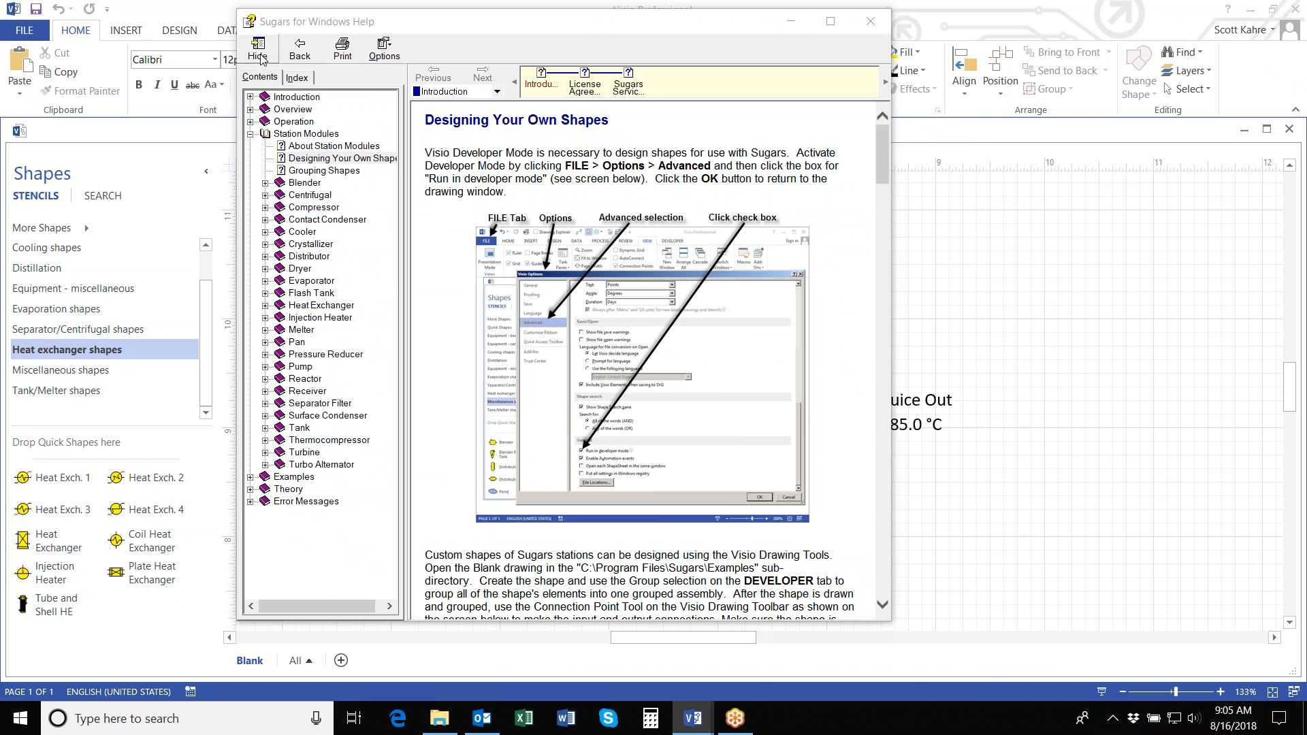
drag(406, 23, 511, 149)
click(570, 31)
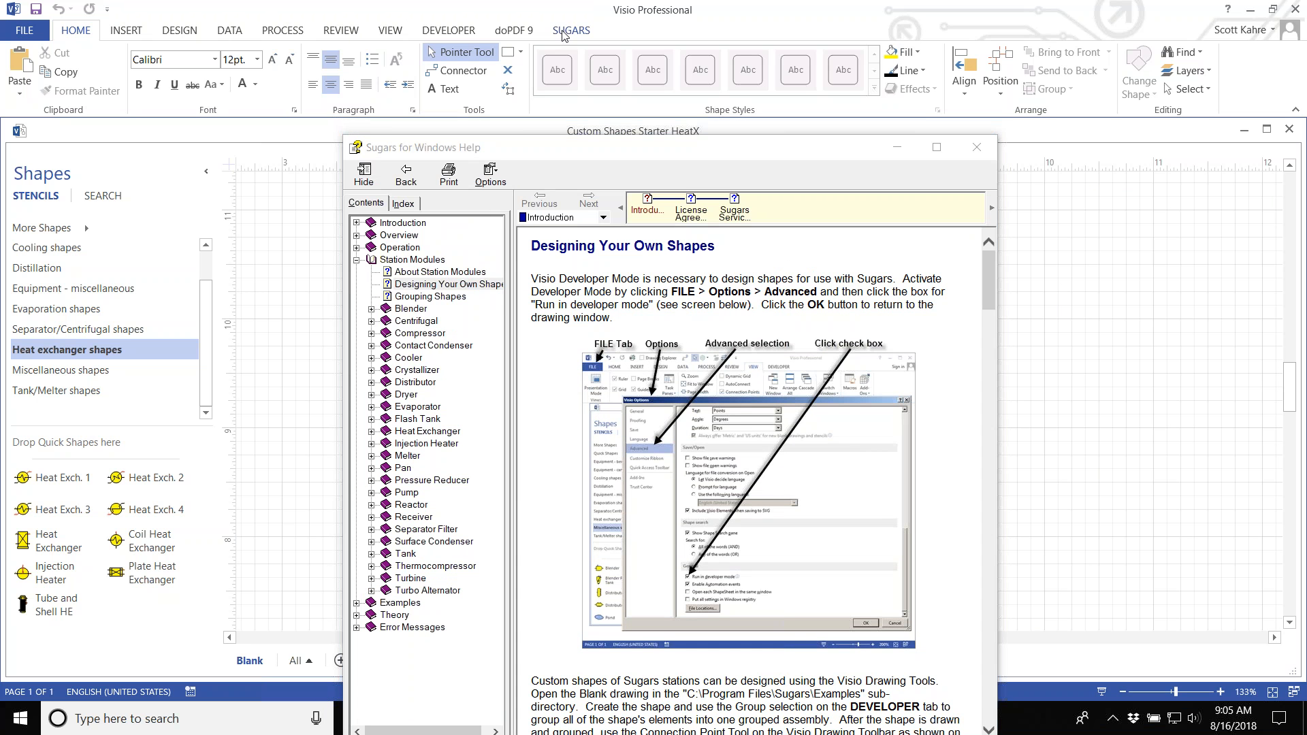
click(671, 59)
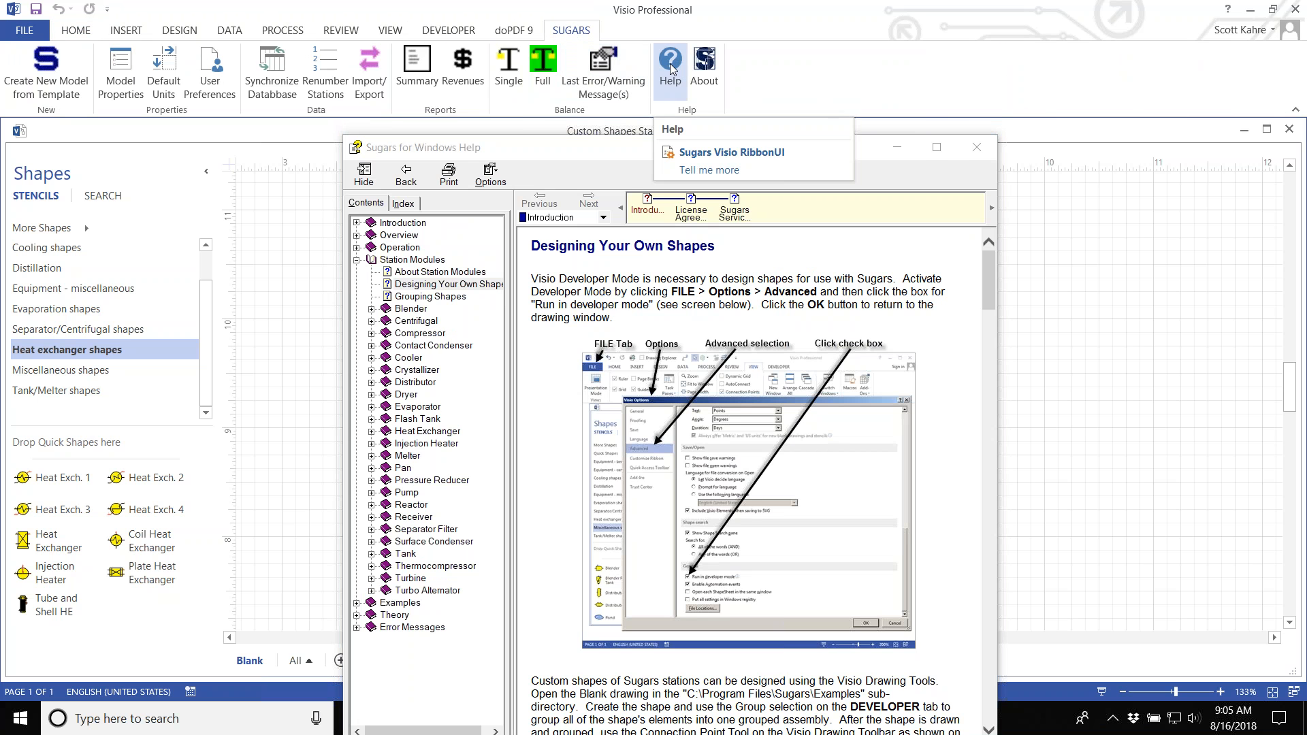
drag(596, 136, 593, 41)
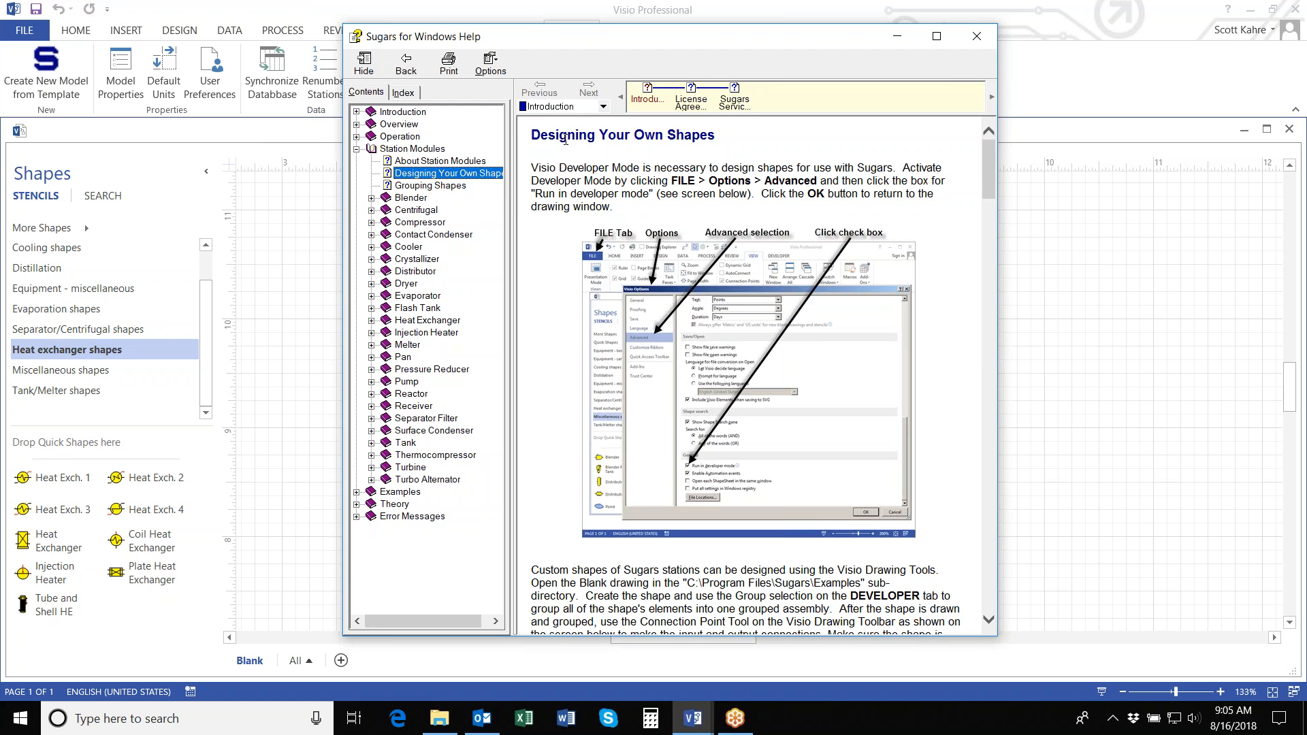
drag(987, 157, 1007, 114)
drag(667, 36, 1305, 109)
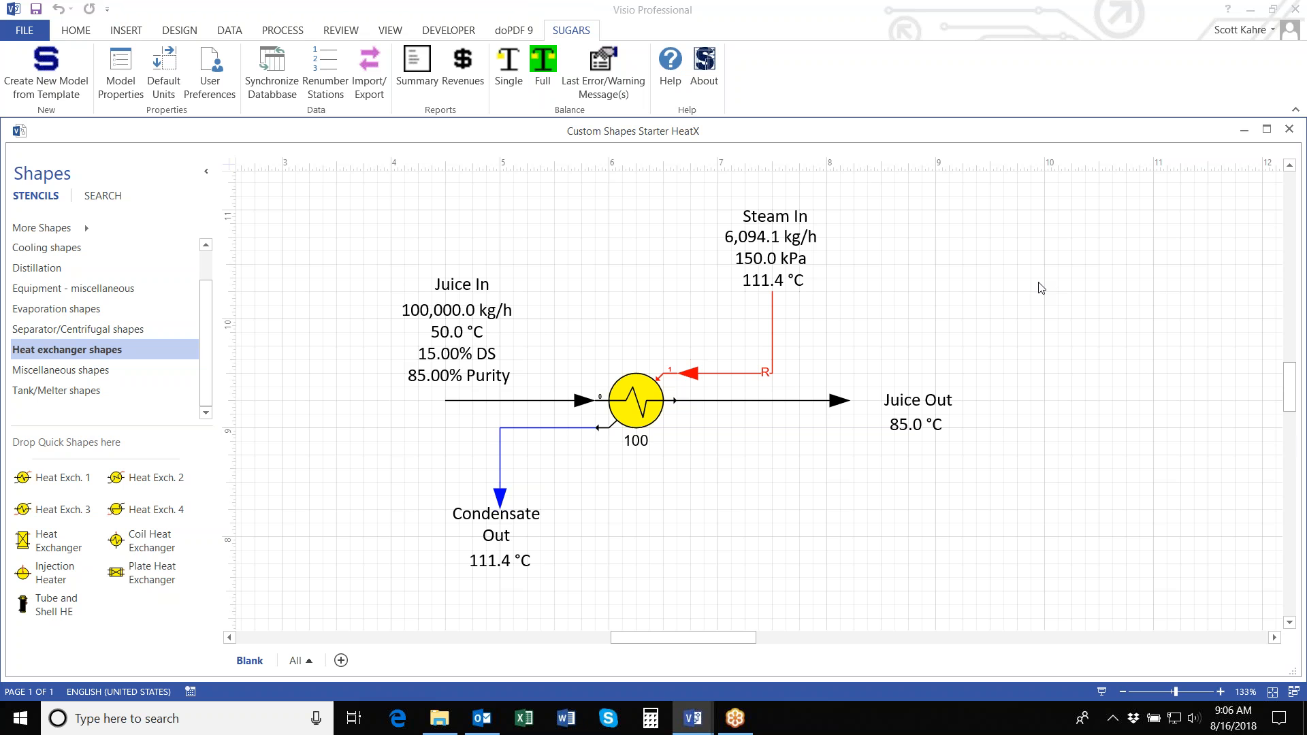
click(1288, 445)
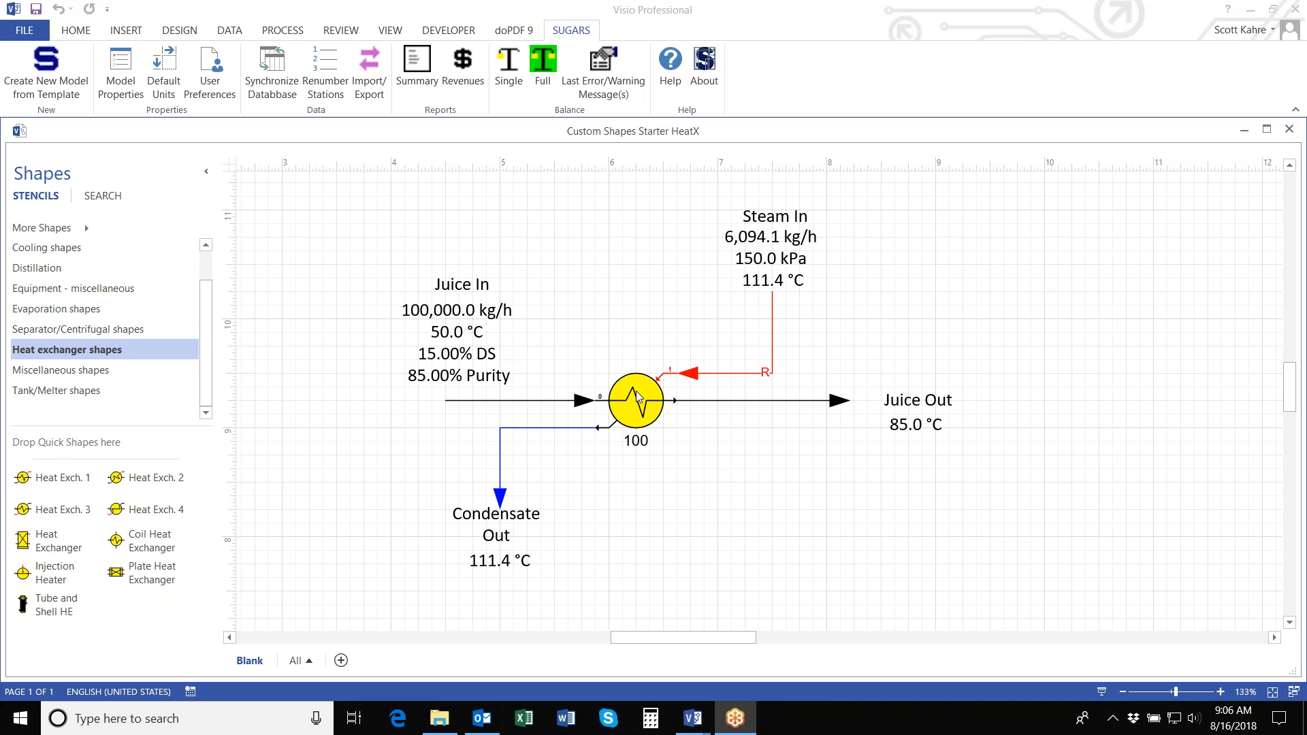
Step: Draw a circle about 1.98 in in diameter with the Ellipse tool in the empty area beside the heat exchanger diagram
click(684, 644)
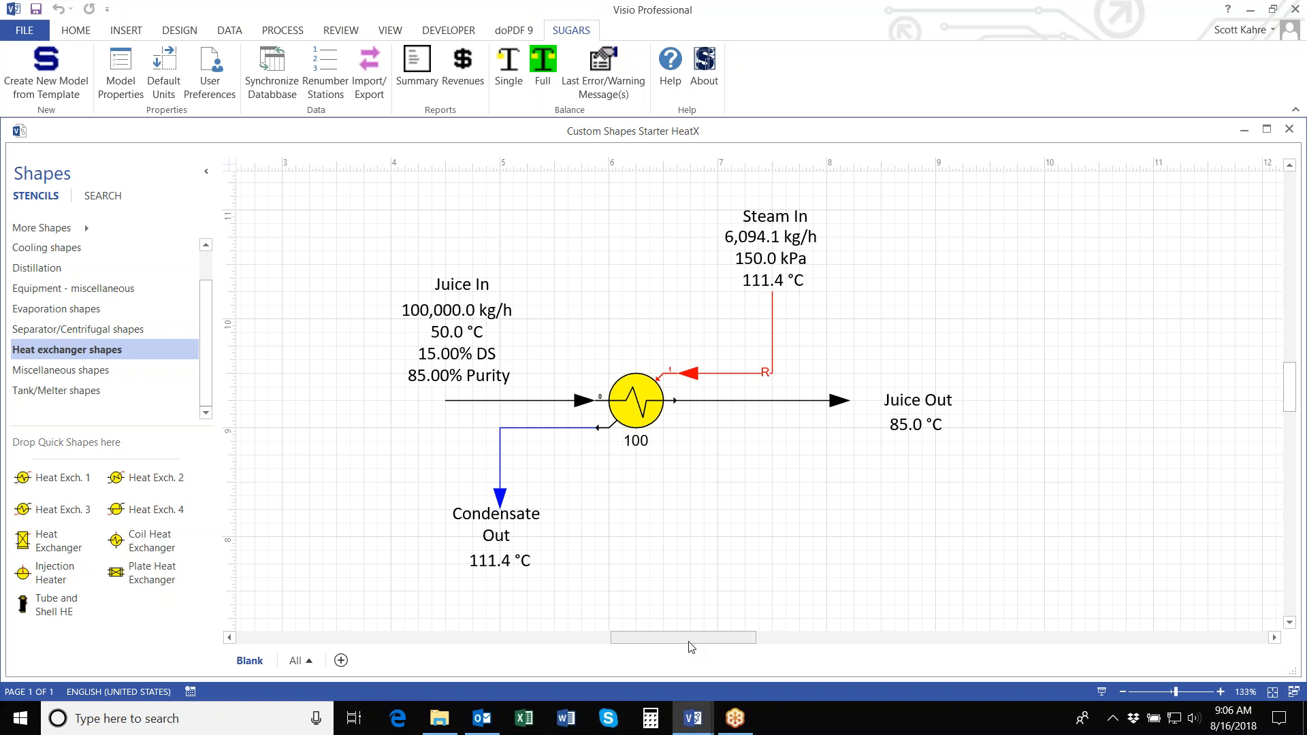
drag(688, 643, 789, 643)
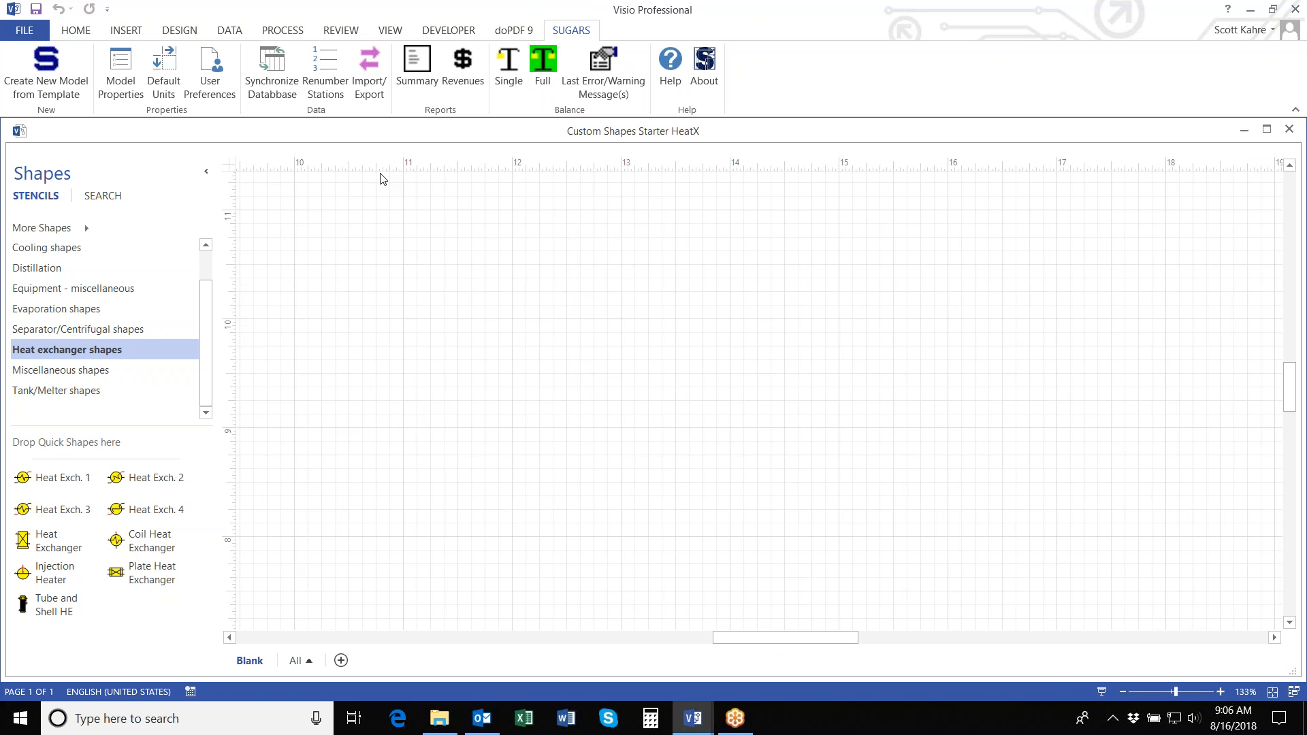
click(91, 31)
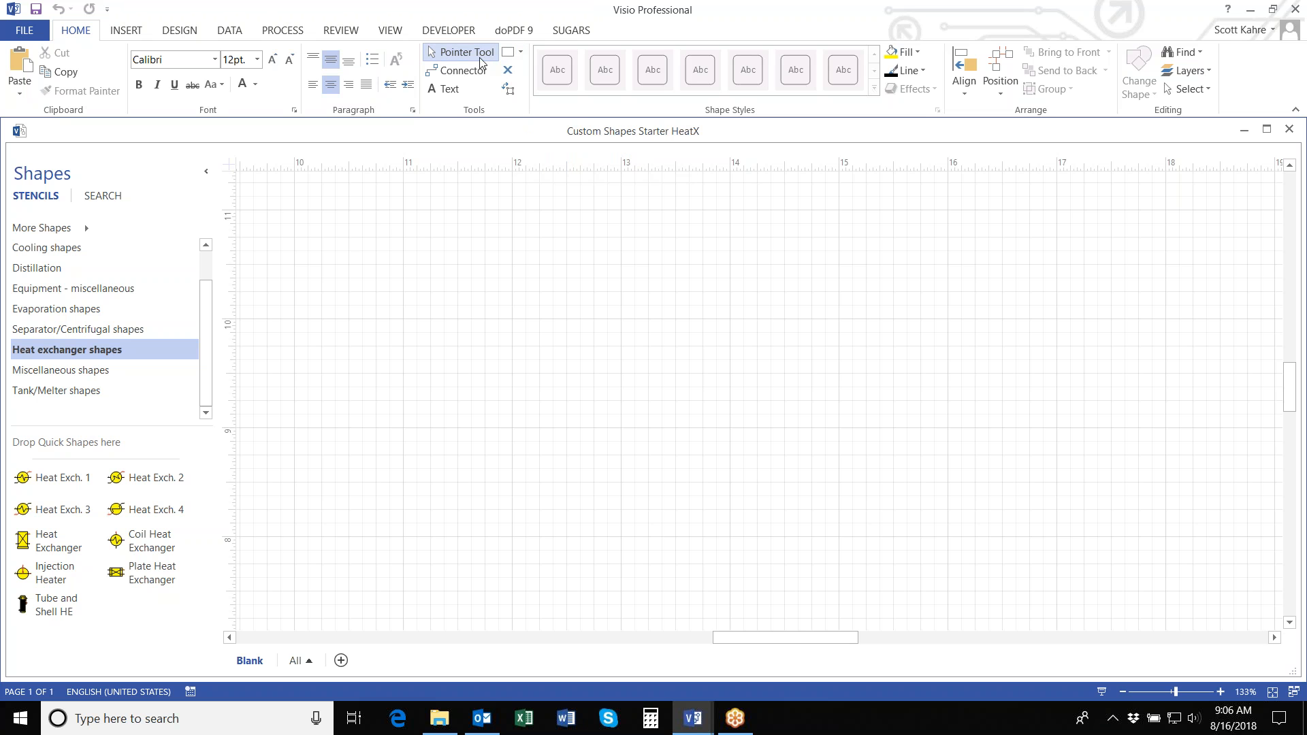
click(522, 55)
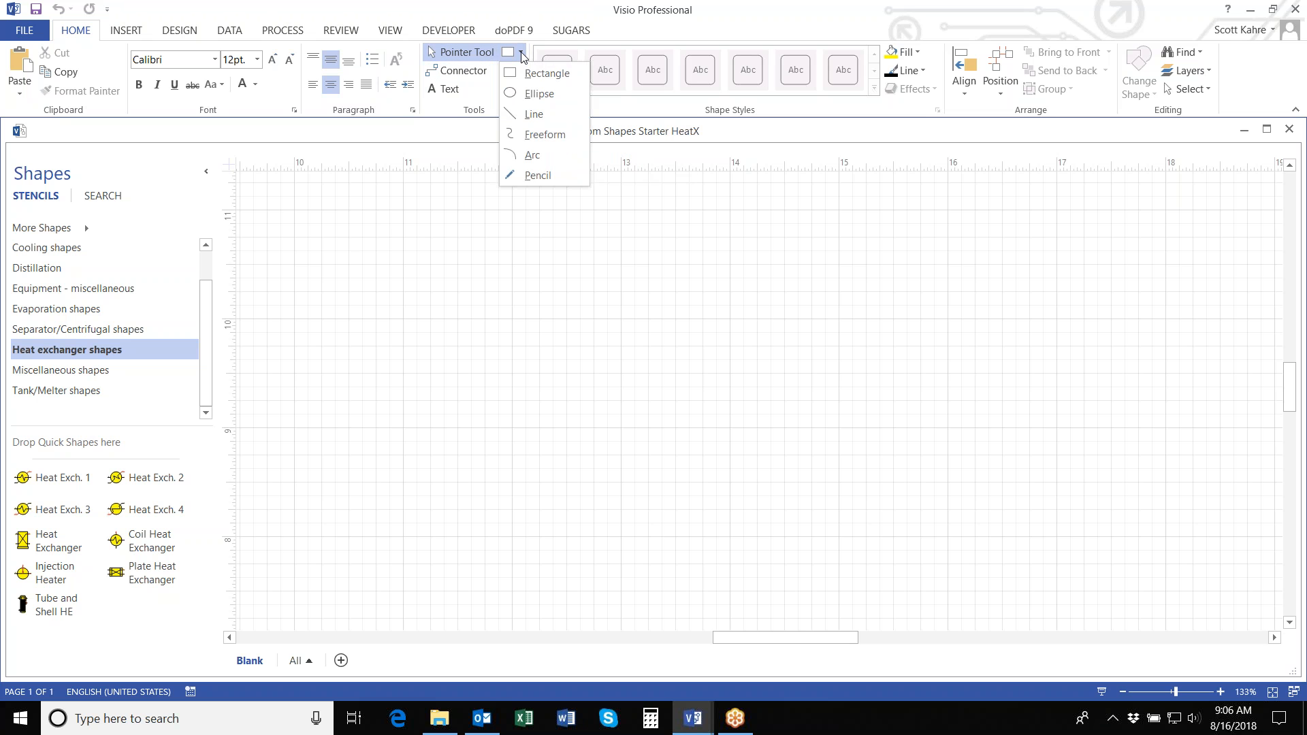
click(513, 99)
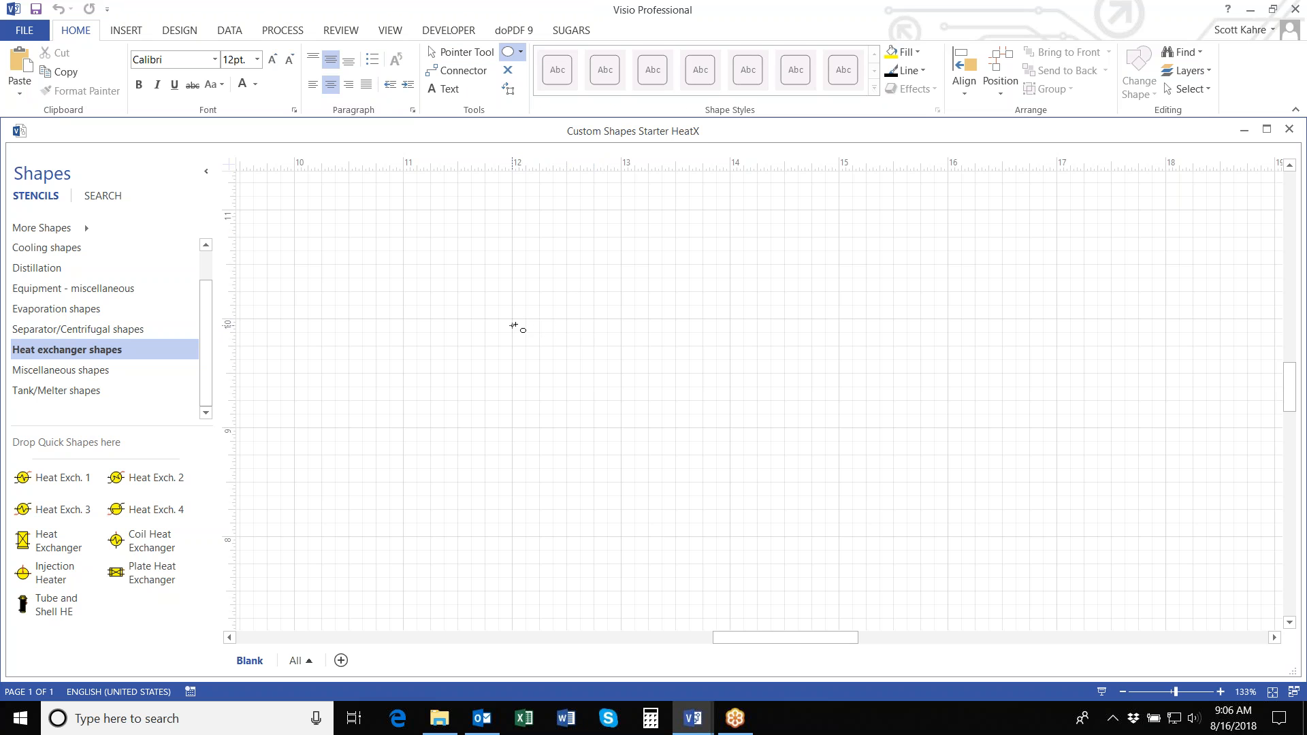
drag(513, 319, 736, 536)
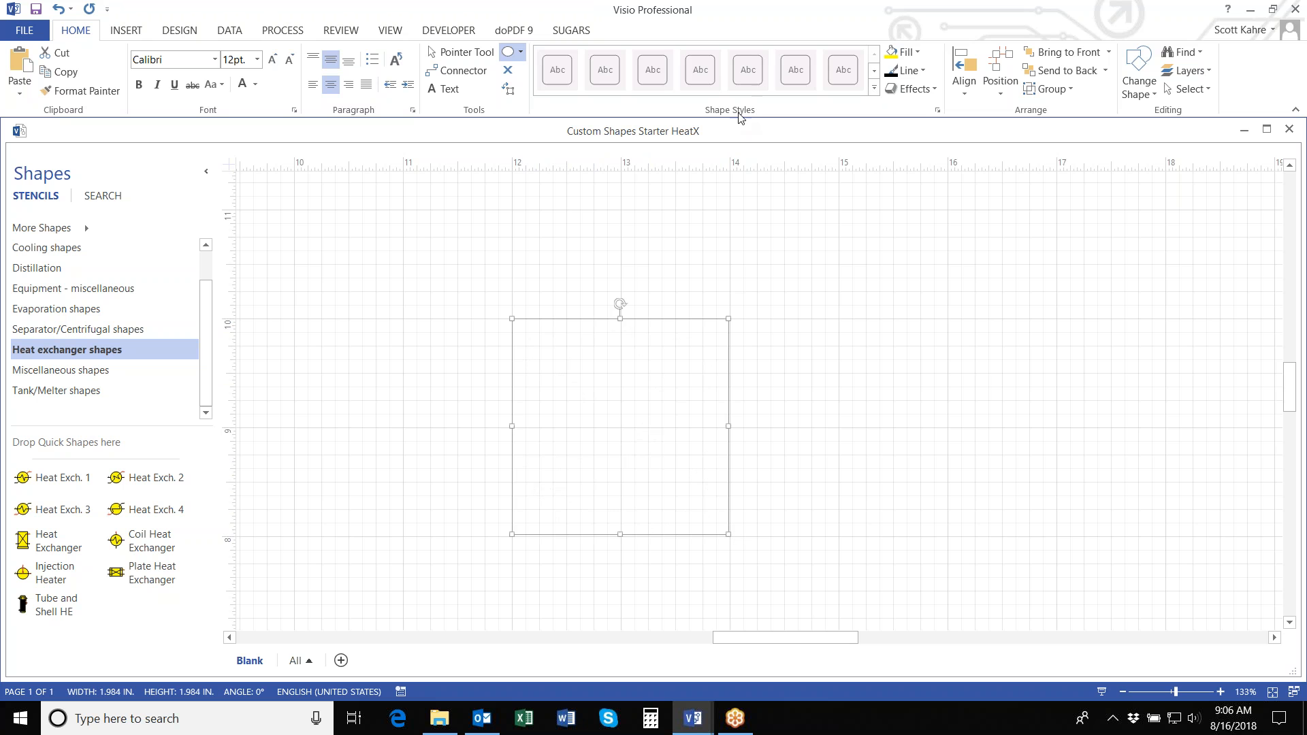
Step: Give the circle a yellow fill and a black outline, and resize it to 2 in by 2 in
click(891, 53)
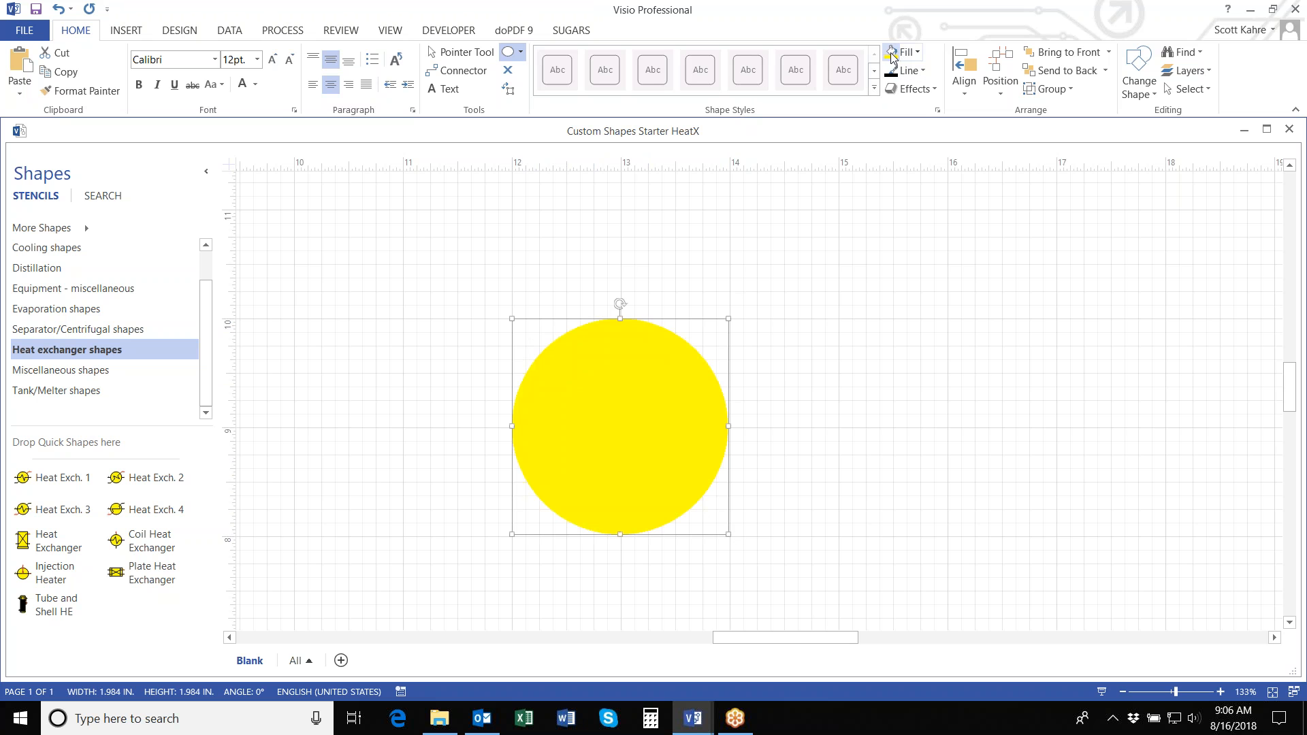
click(888, 72)
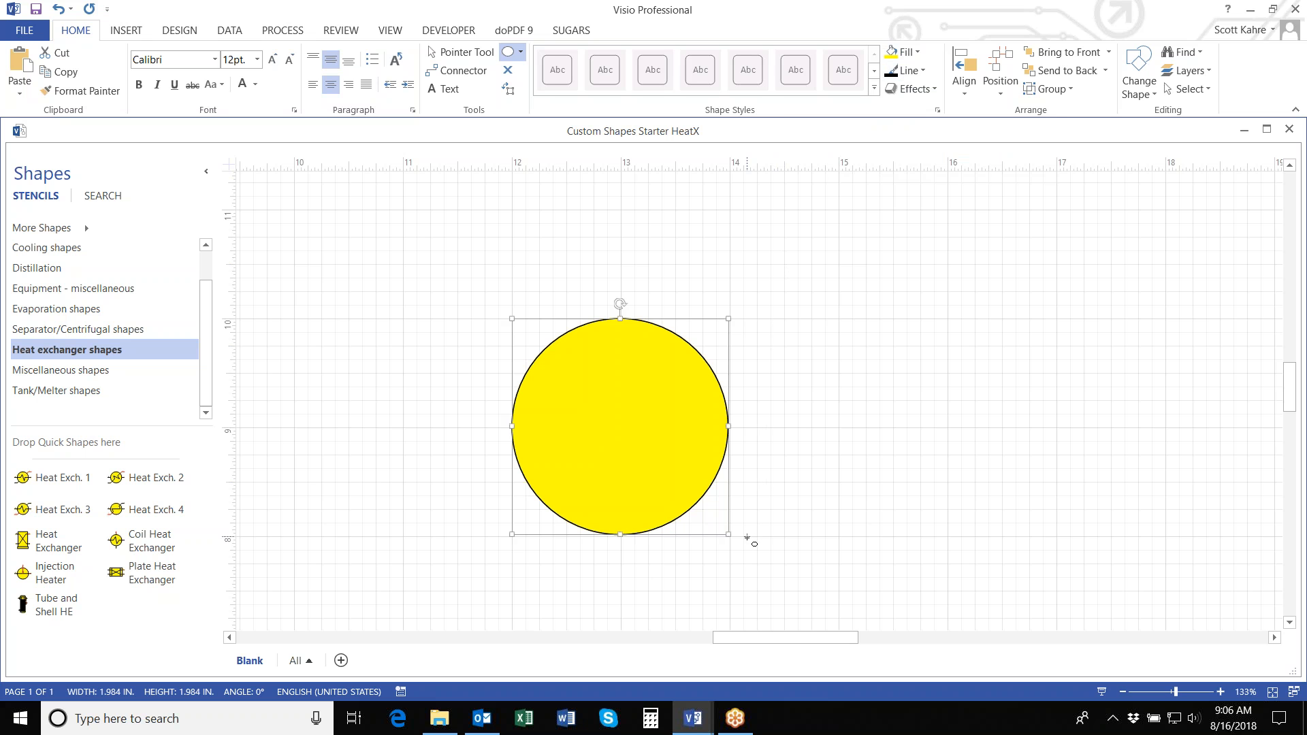
click(466, 53)
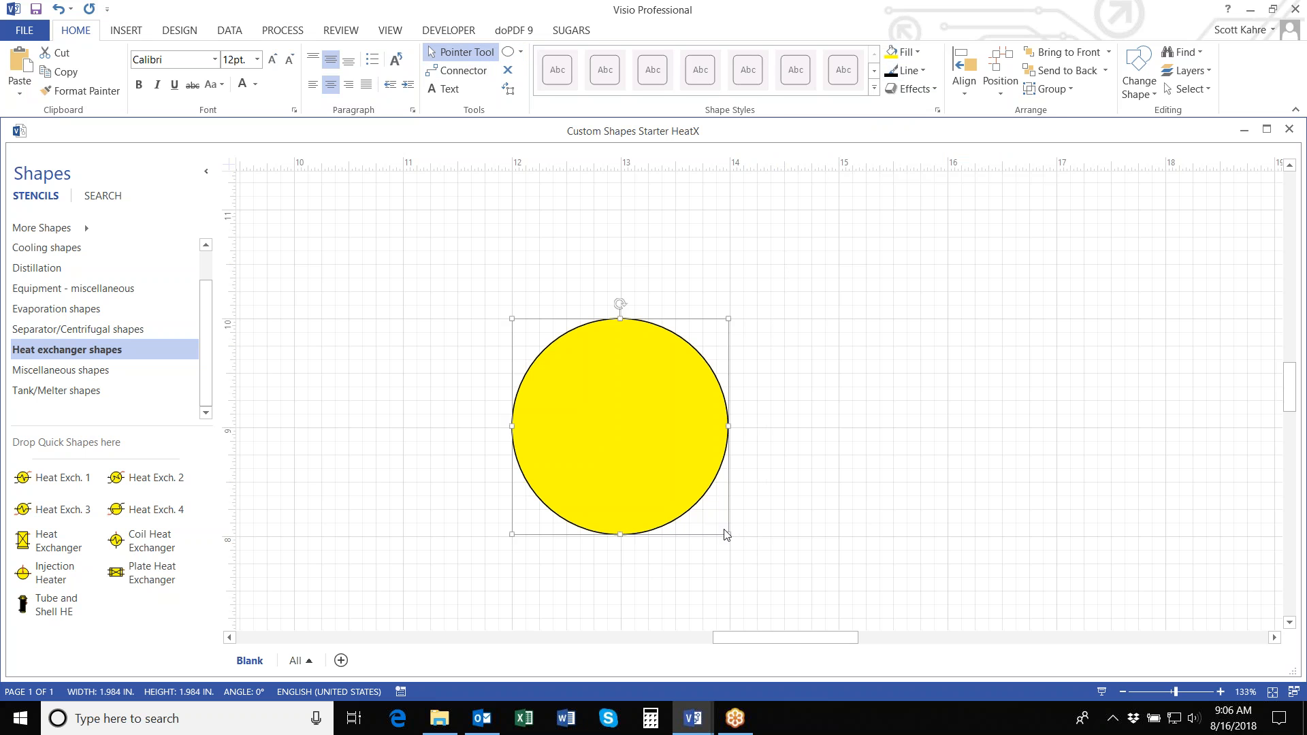
drag(727, 534, 729, 536)
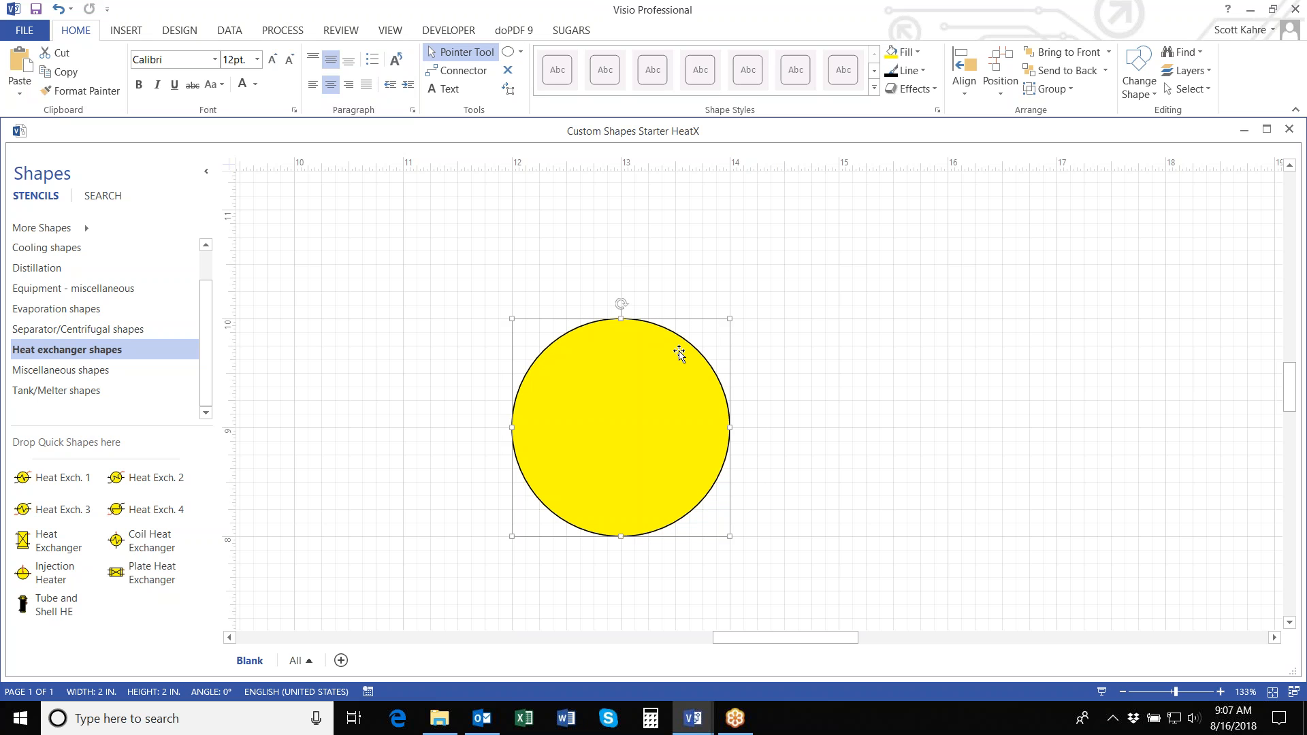
Step: Draw a black arc about 0.78 in long and place it in the circle's lower right area as half of a mouth
click(521, 54)
click(532, 156)
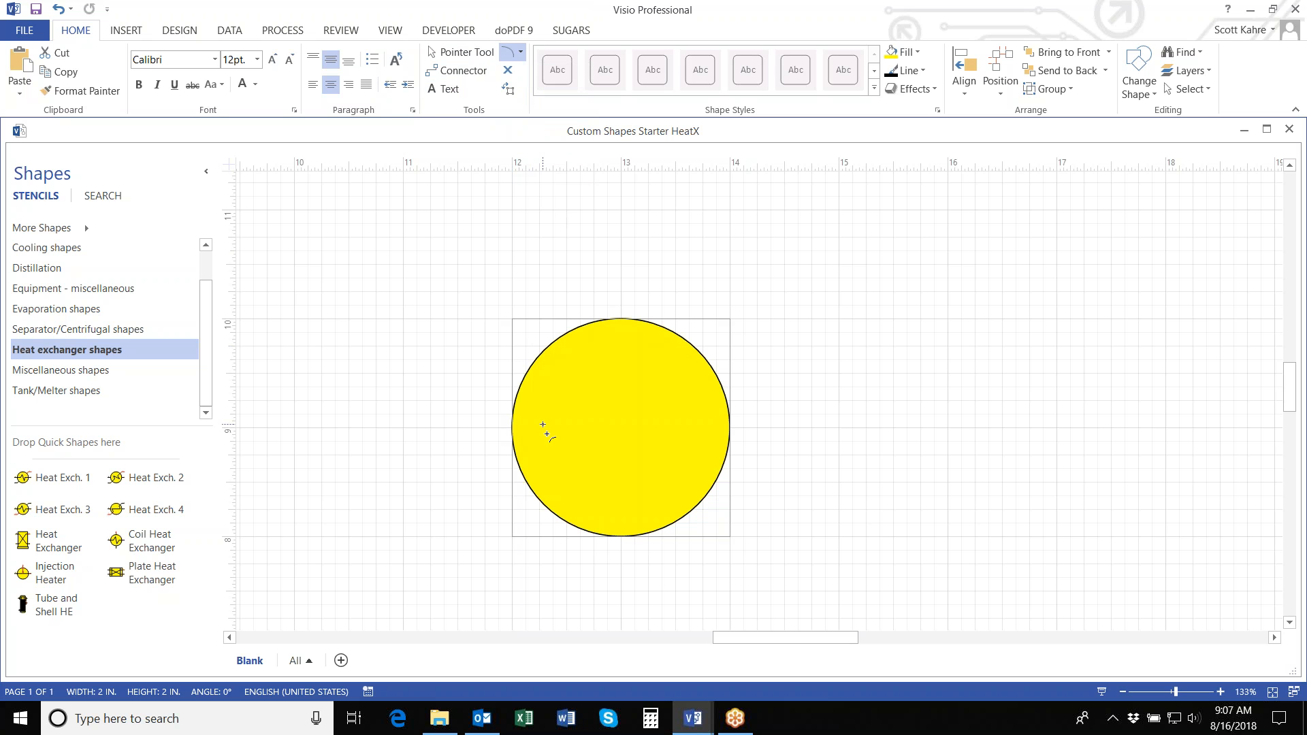
drag(575, 502, 620, 500)
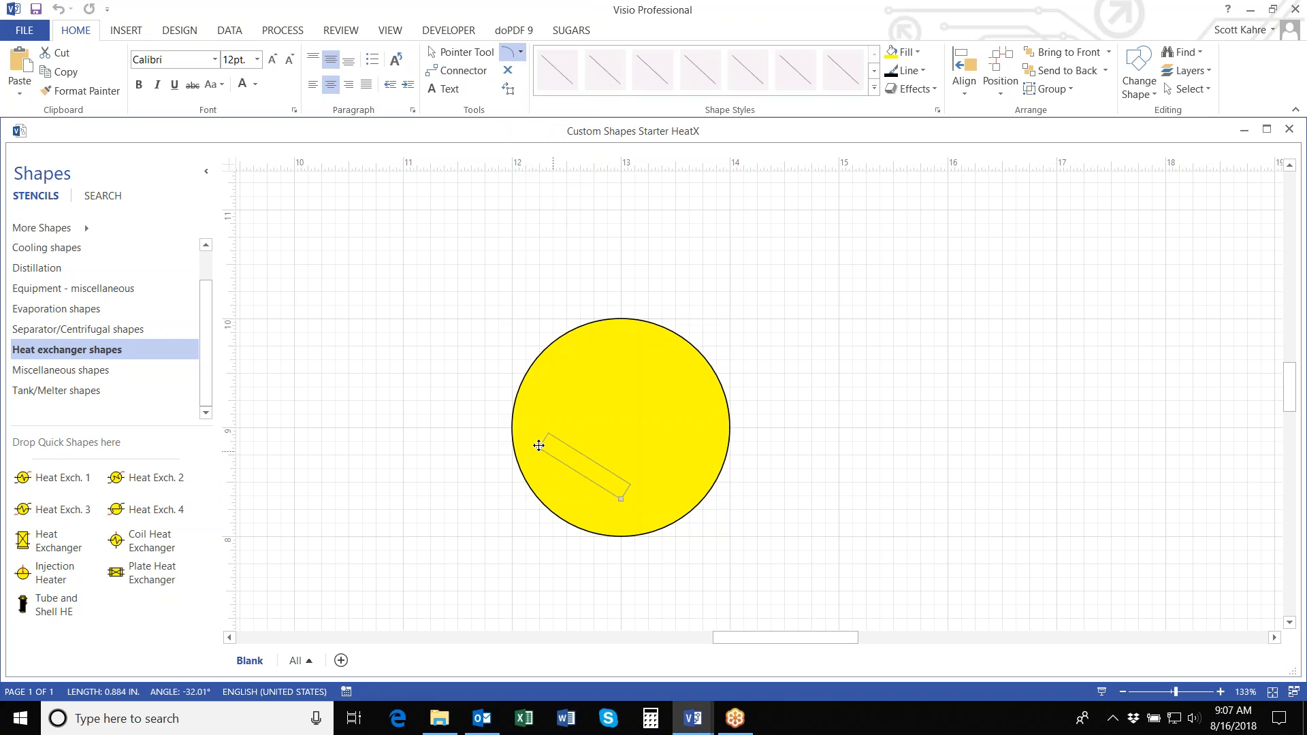
mouse_move(538, 448)
mouse_down()
mouse_move(831, 631)
mouse_move(577, 514)
mouse_move(354, 640)
mouse_move(490, 497)
mouse_move(471, 499)
mouse_up()
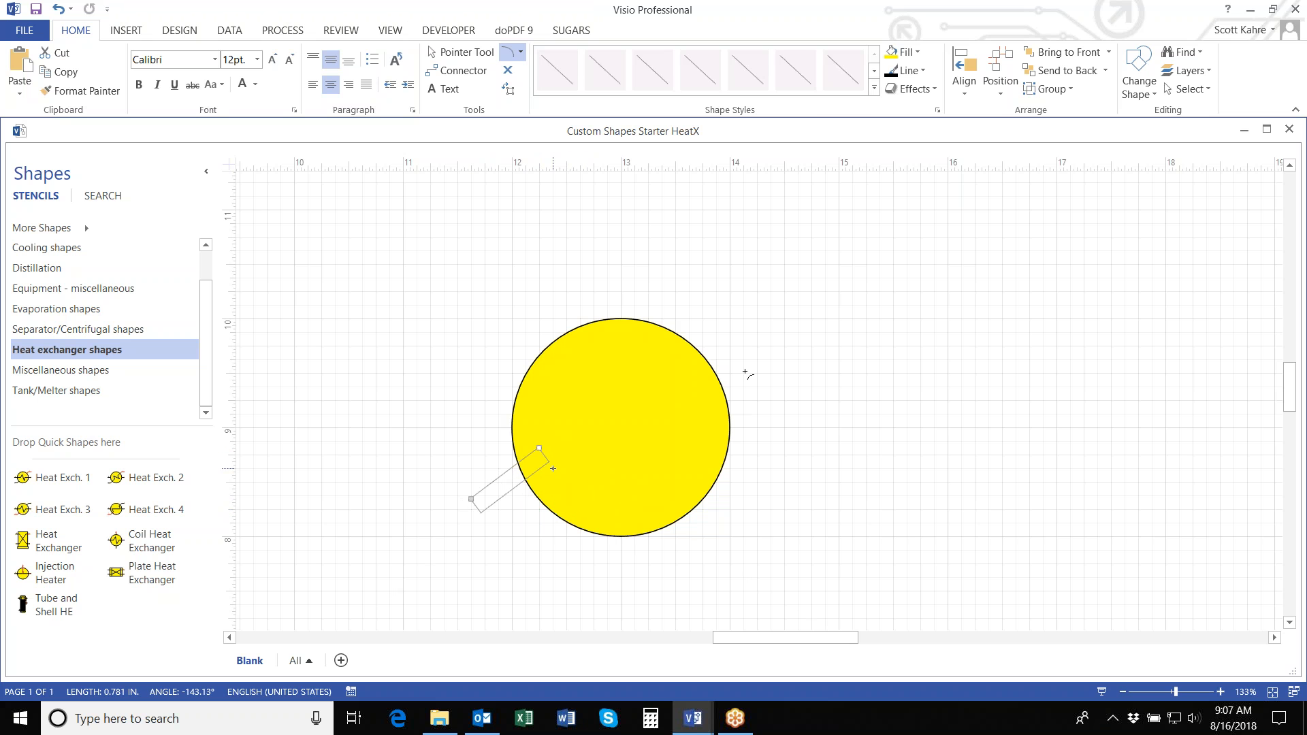
click(890, 74)
click(460, 53)
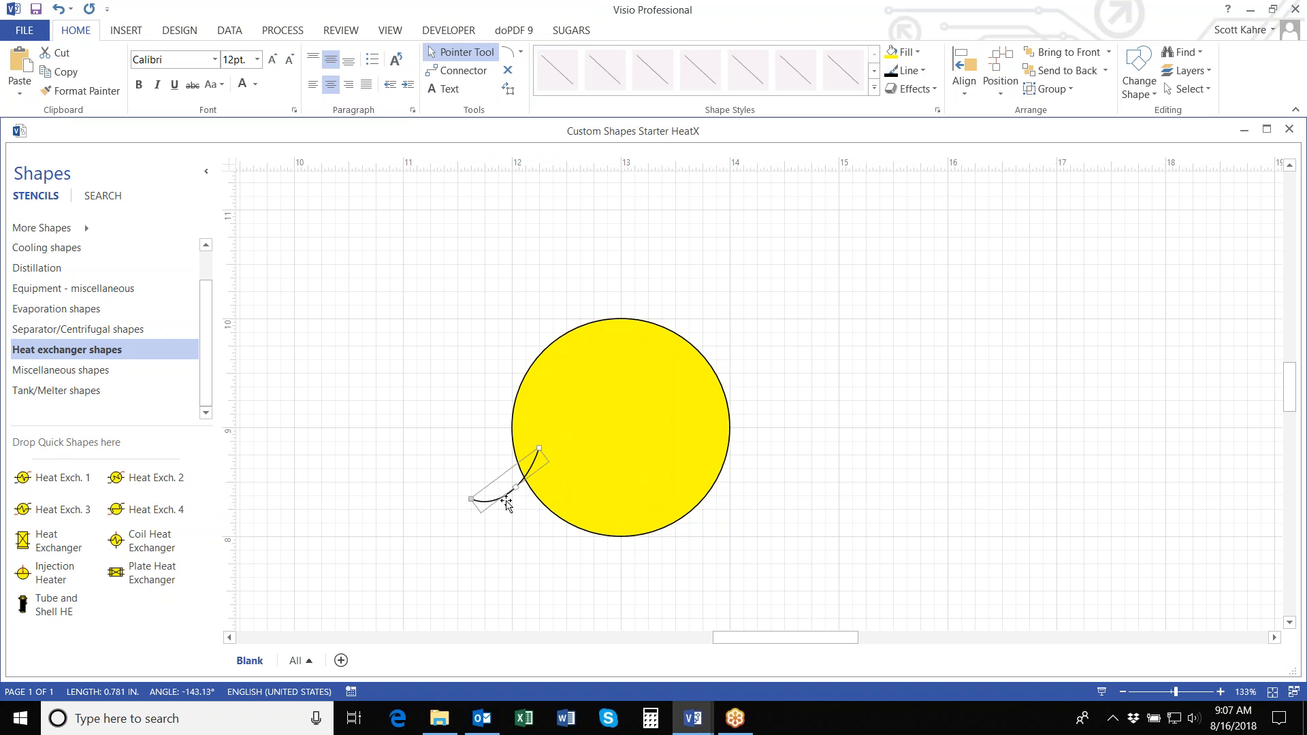
drag(502, 499, 664, 480)
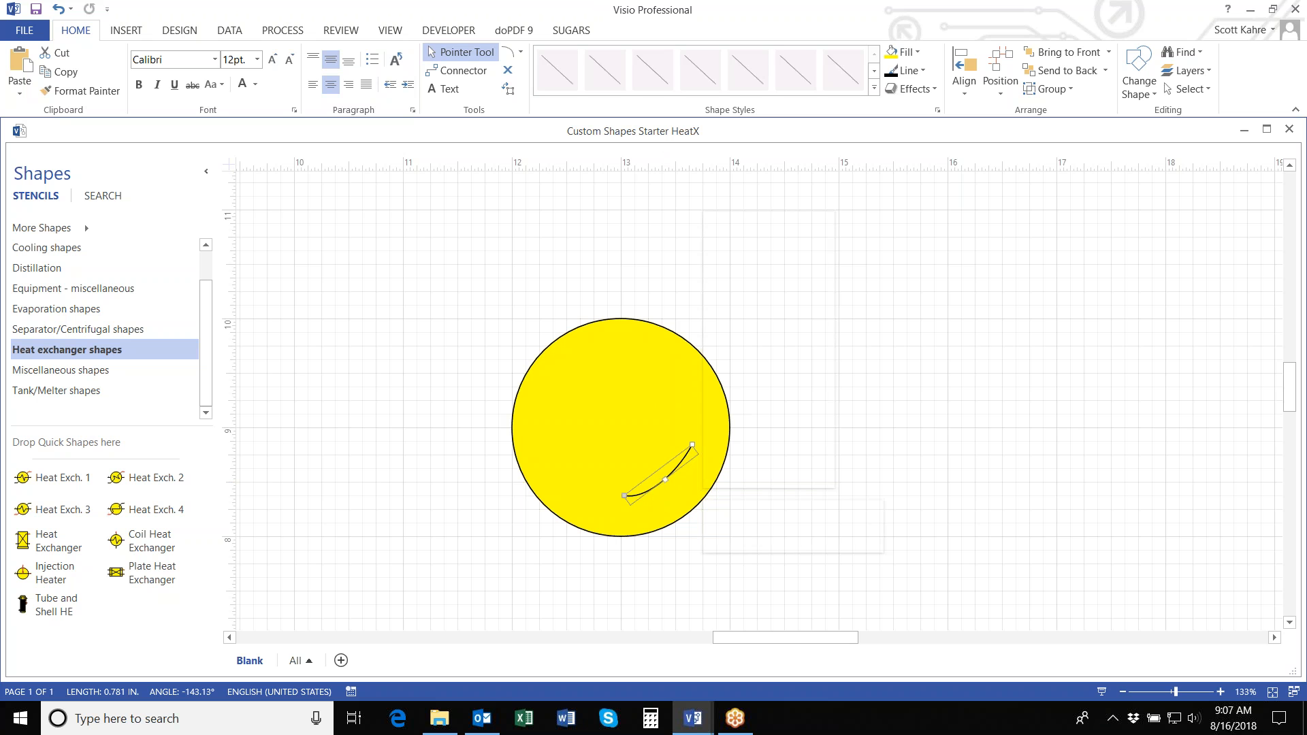
Step: Copy the mouth arc and paste a duplicate of it inside the circle
right_click(650, 488)
click(739, 311)
right_click(657, 488)
click(739, 332)
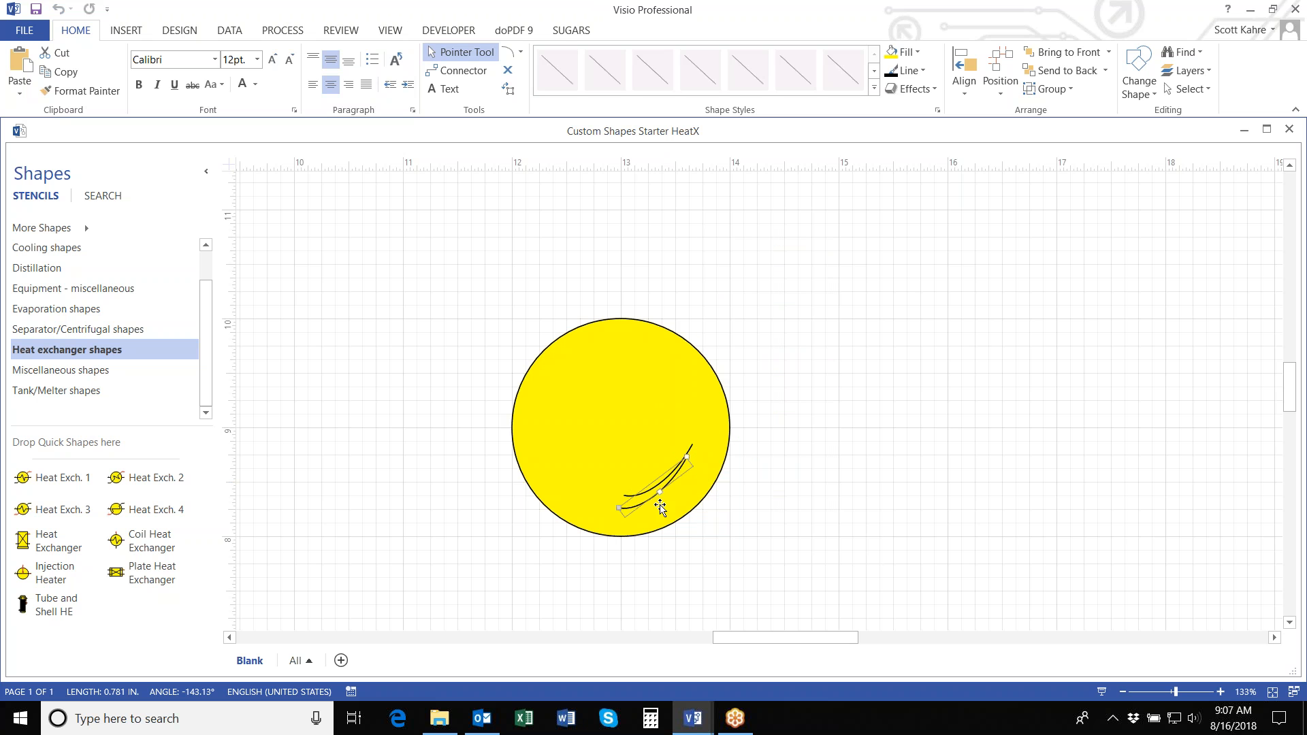
Step: Rotate the pasted arc right 90° and move it against the first arc's lower end to form the left half of the mouth
click(1001, 94)
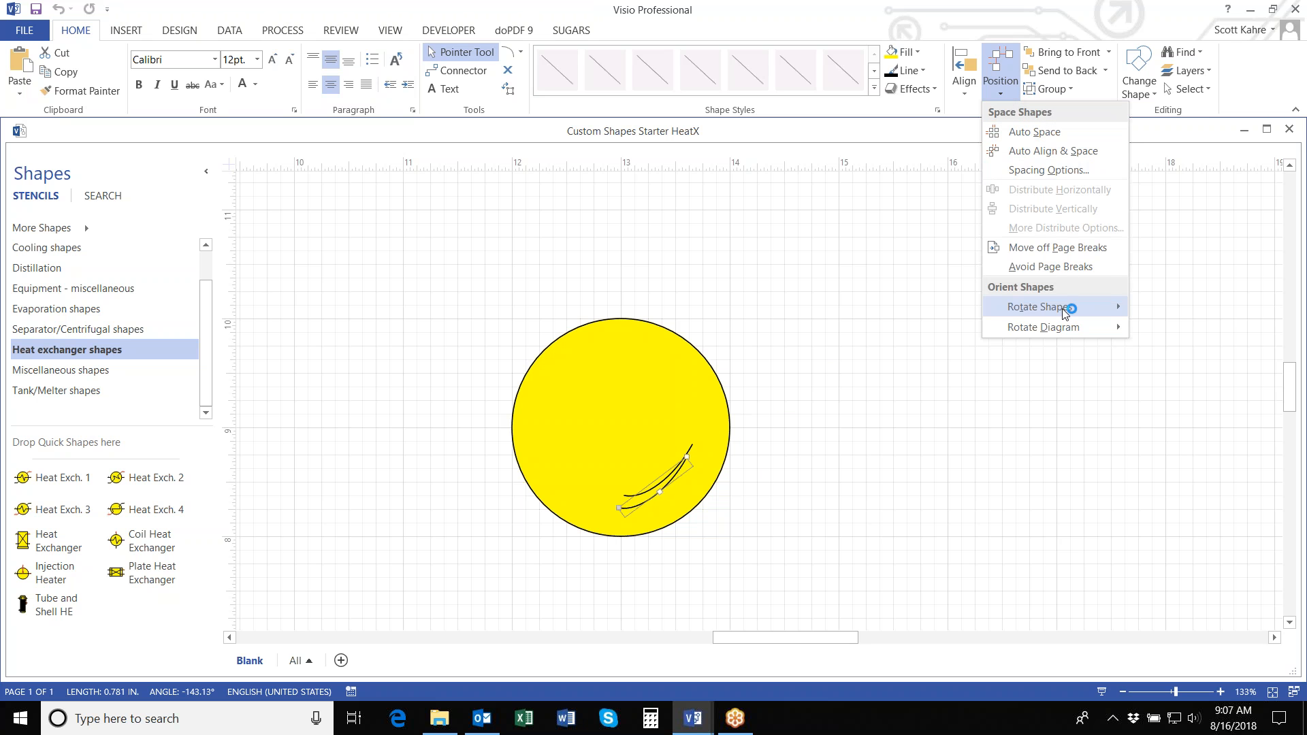
mouse_move(1068, 307)
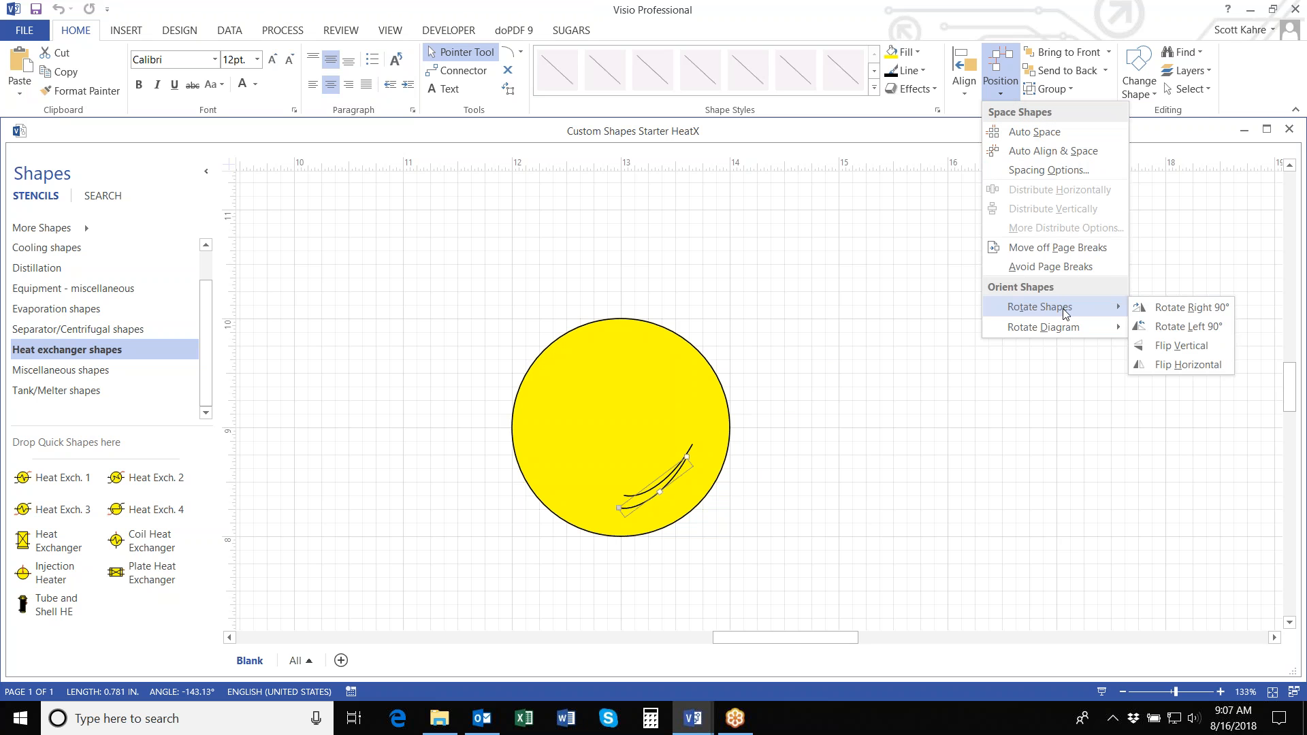
click(1174, 313)
drag(657, 507, 600, 485)
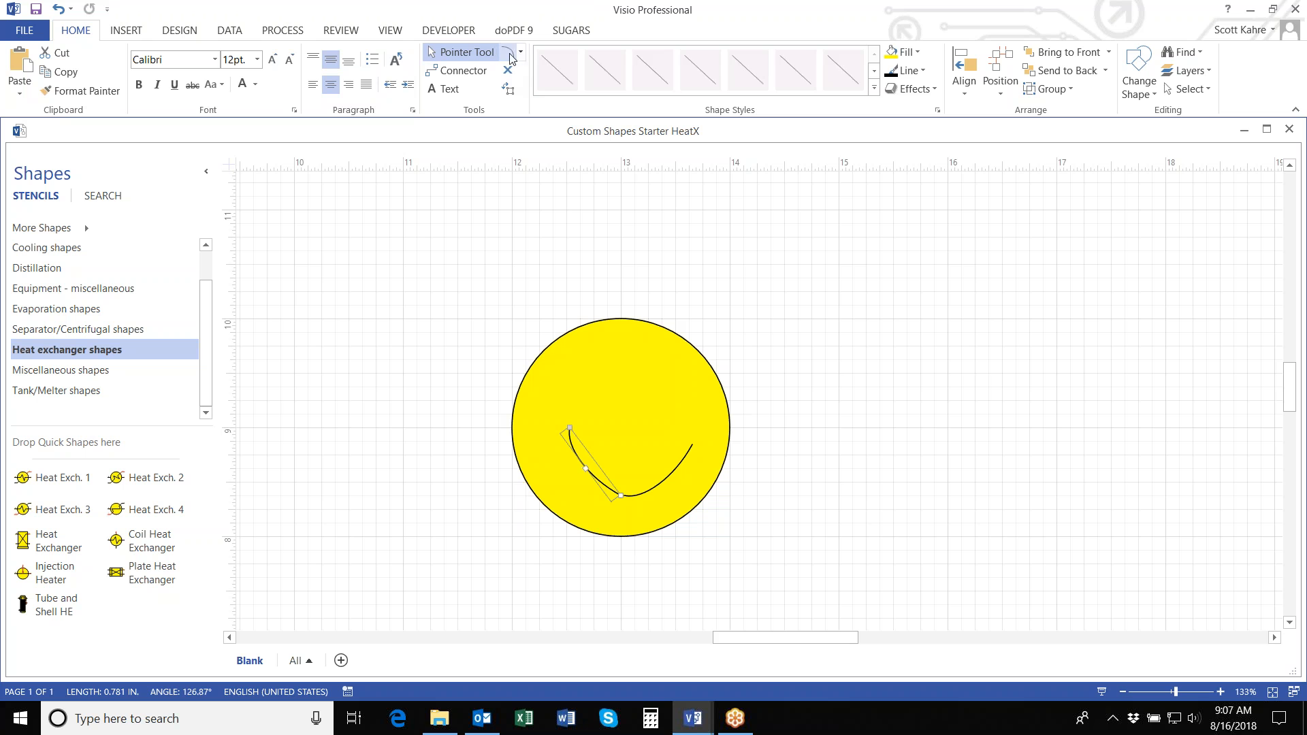
Step: Draw two black arcs above the mouth as eyes, the right one about 0.38 in long and the left one about 0.36 in long
click(566, 393)
key(ctrl+7)
drag(562, 393, 679, 400)
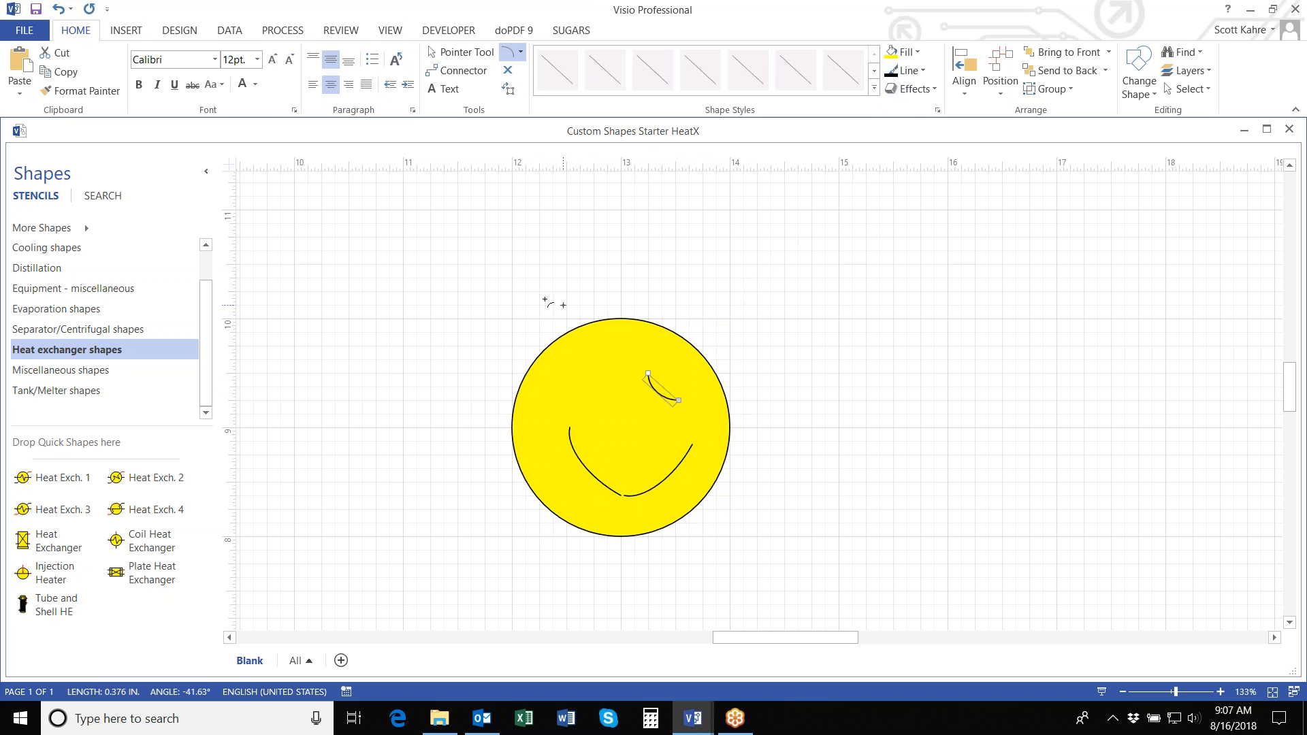
click(460, 52)
drag(500, 294, 634, 409)
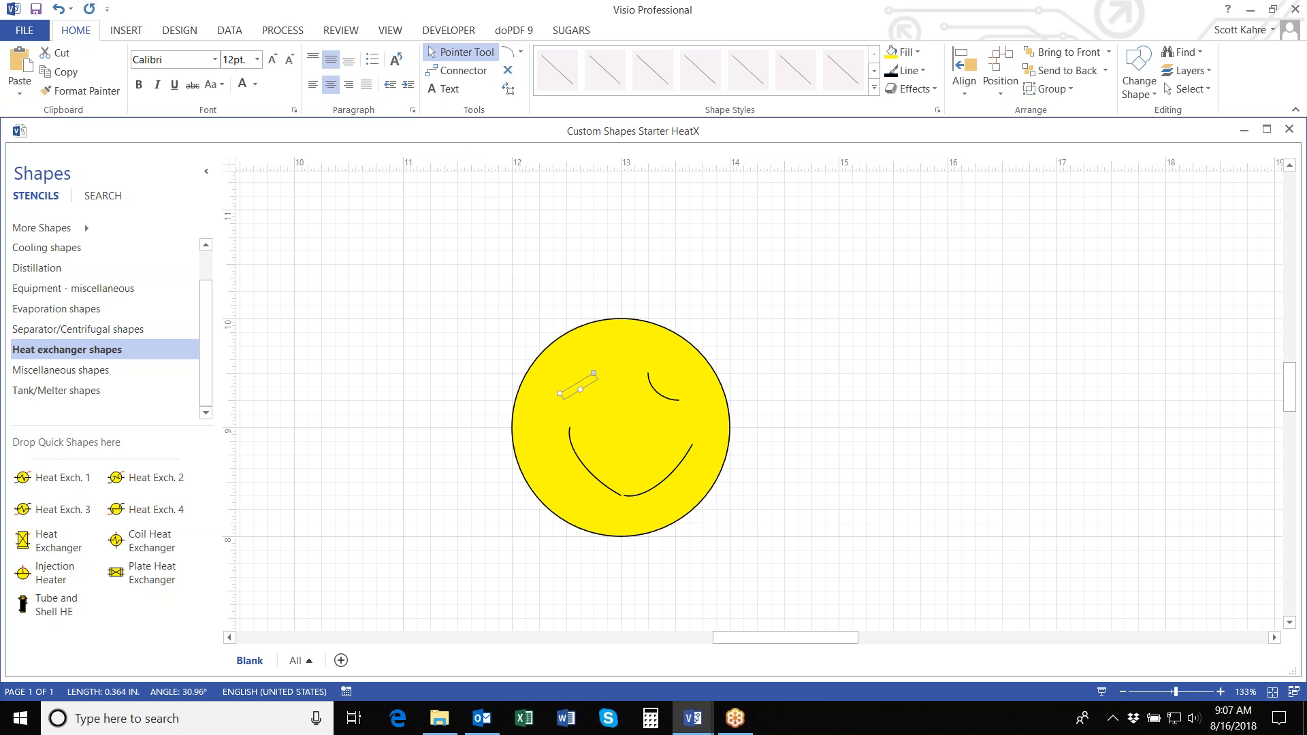
click(514, 293)
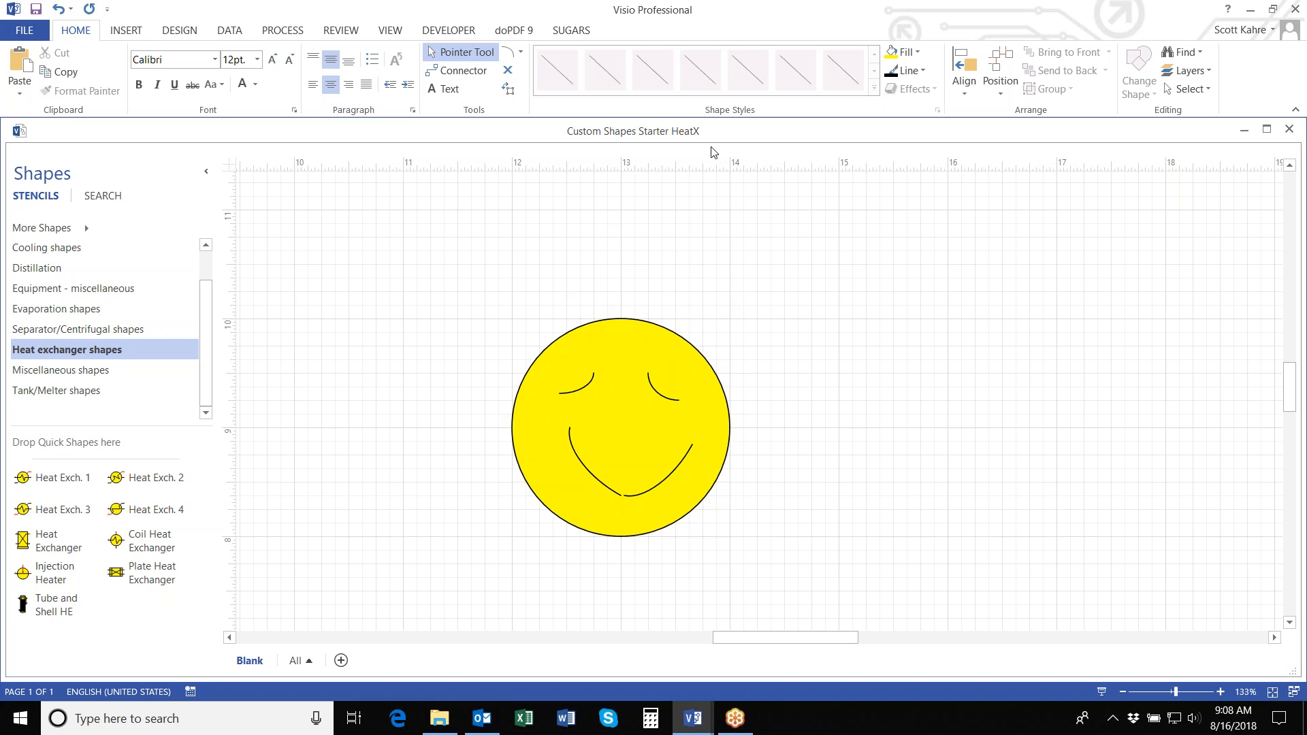
Step: Check the "Run in developer mode" setting in the advanced Visio options and close the options without changes
click(450, 31)
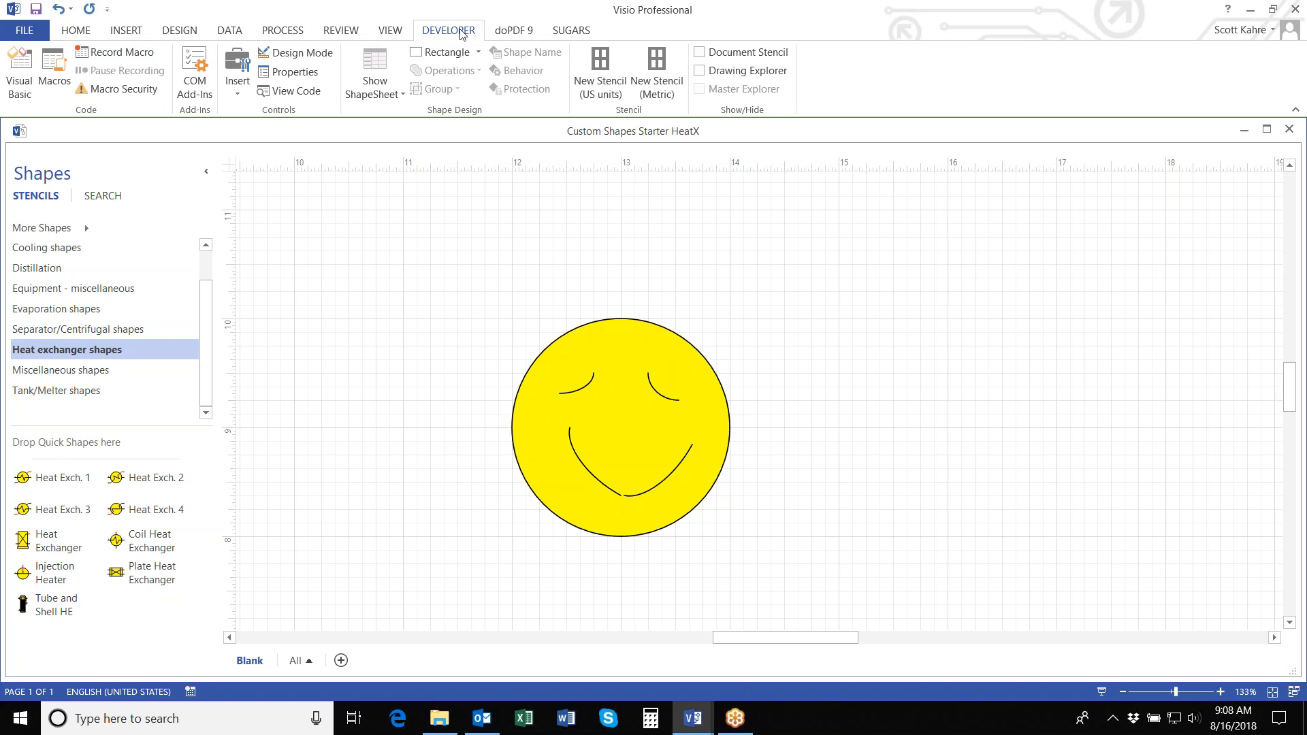
click(24, 31)
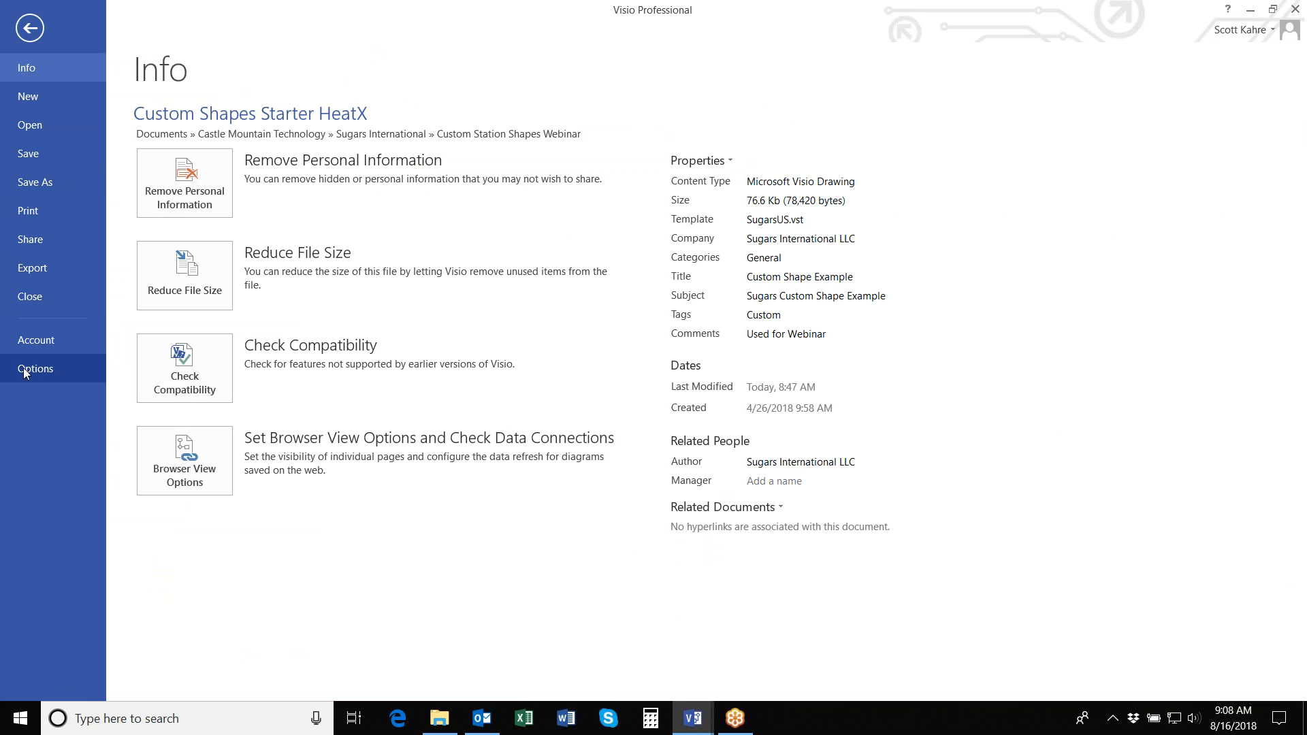
click(25, 370)
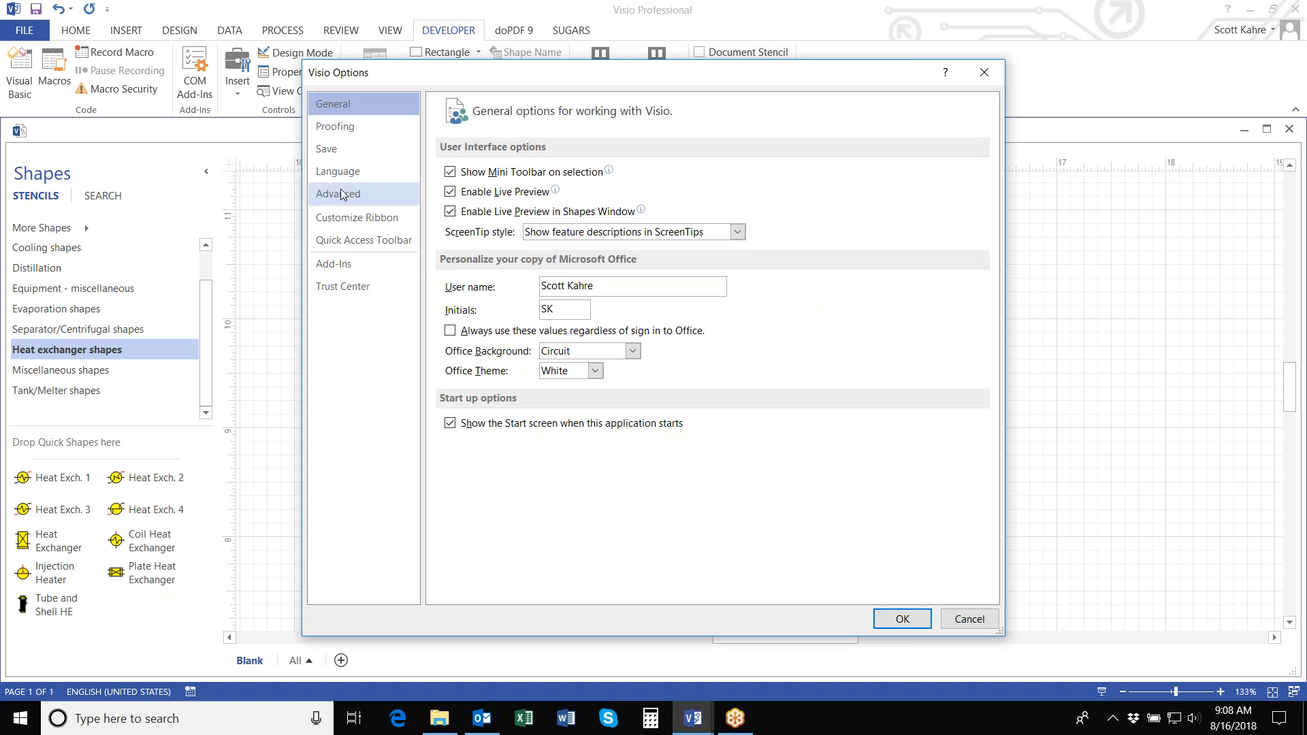
click(340, 196)
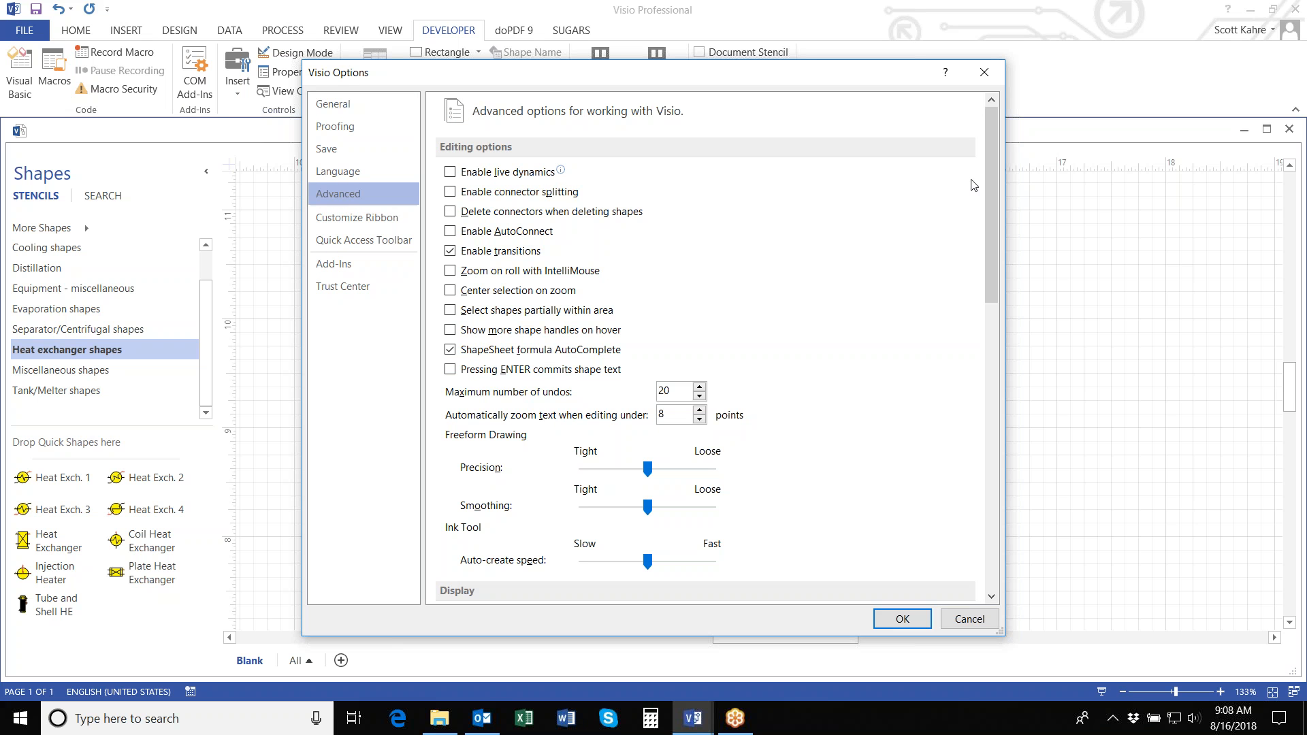
drag(992, 148, 987, 458)
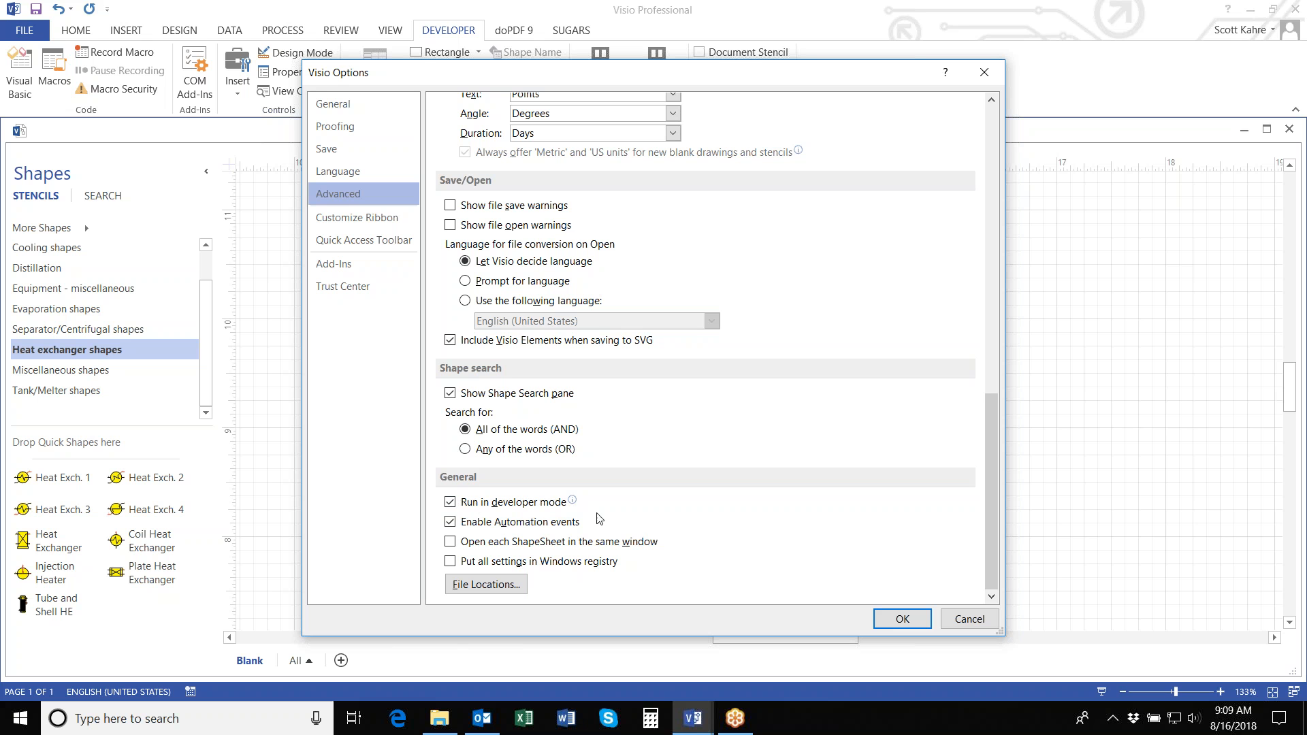
click(969, 619)
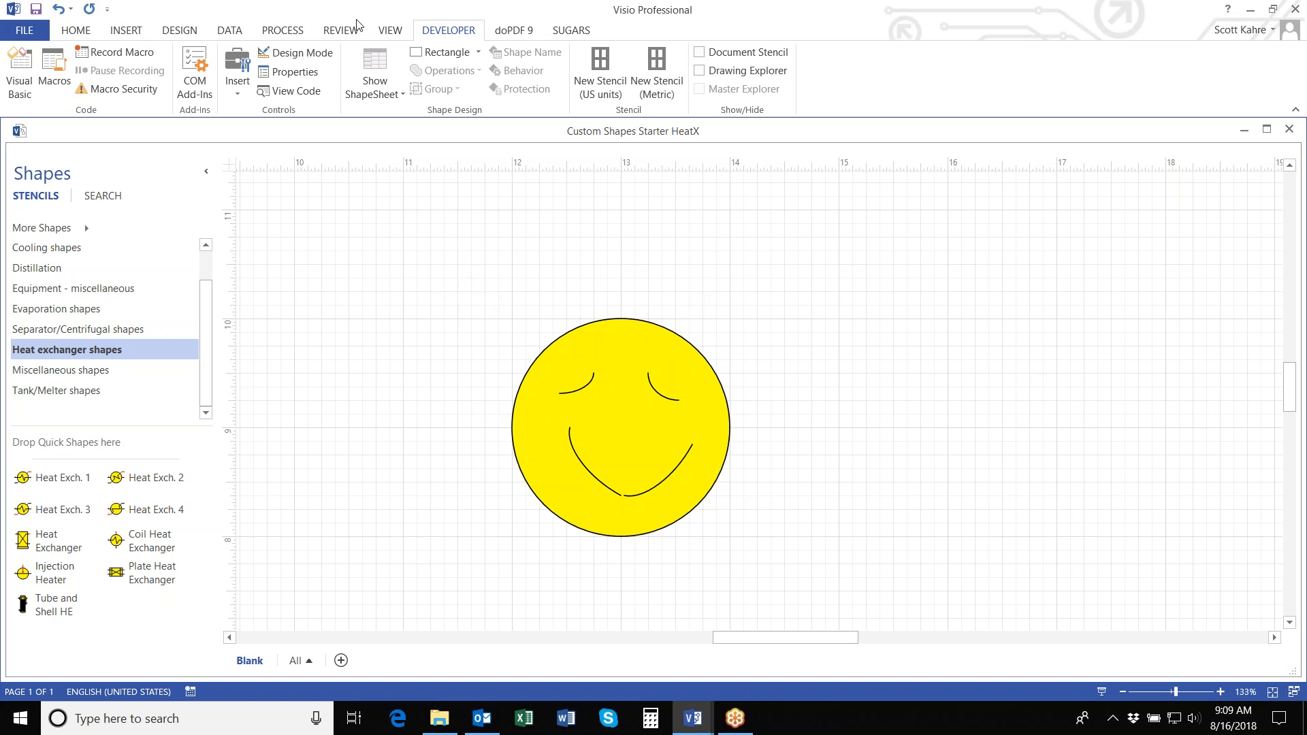
Step: Select the circle, eyes and mouth arcs together and group them into one shape
click(76, 33)
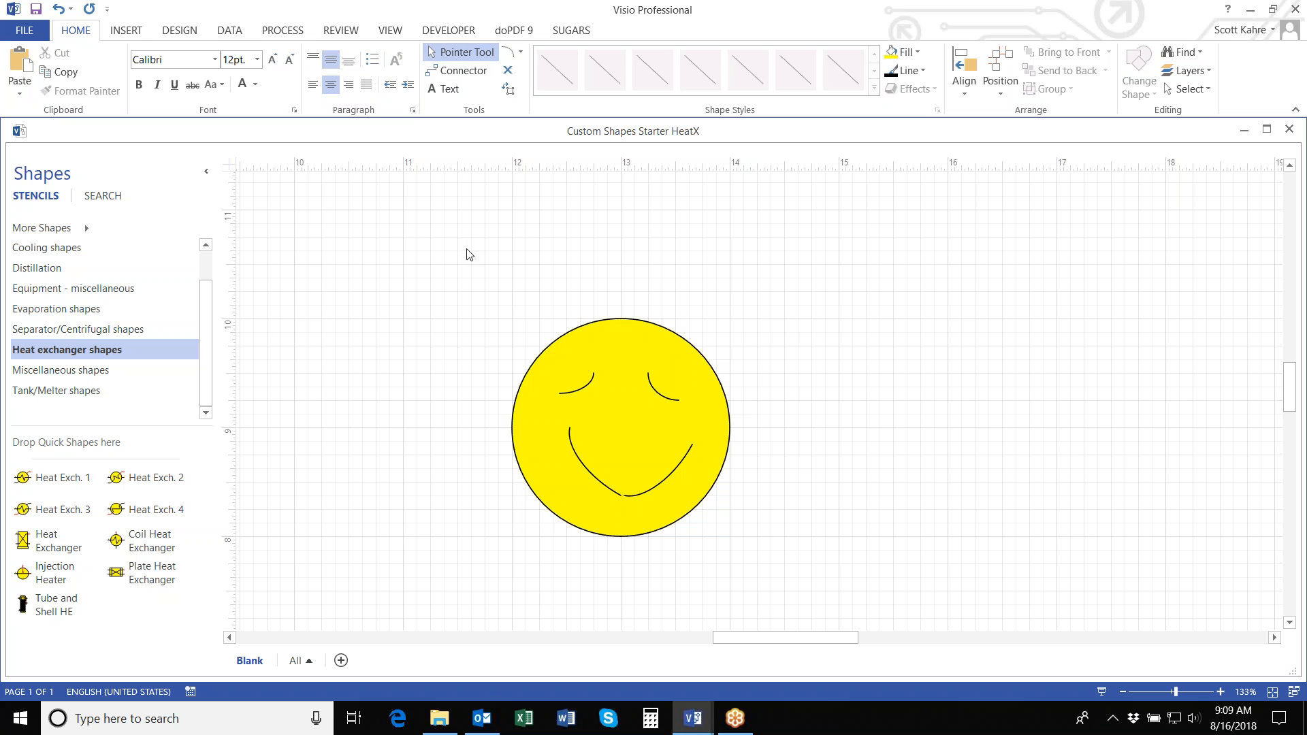
drag(432, 260, 831, 615)
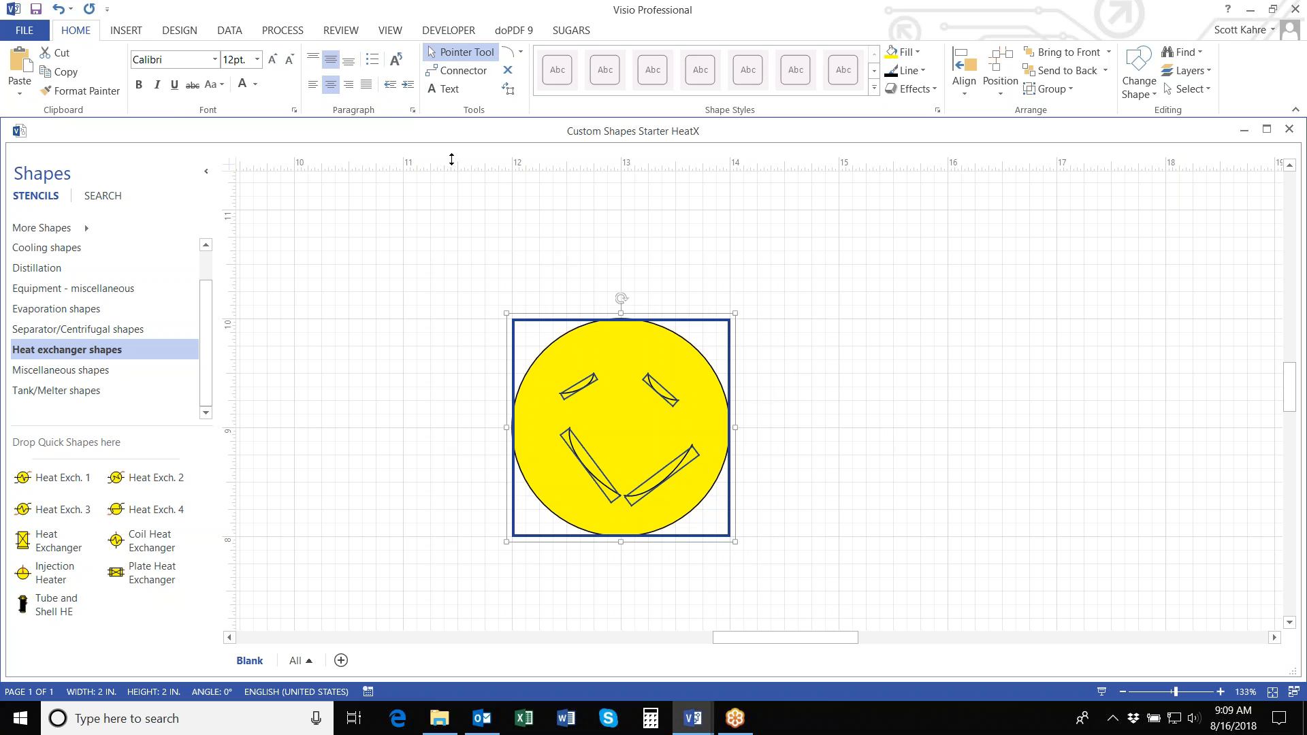
click(432, 32)
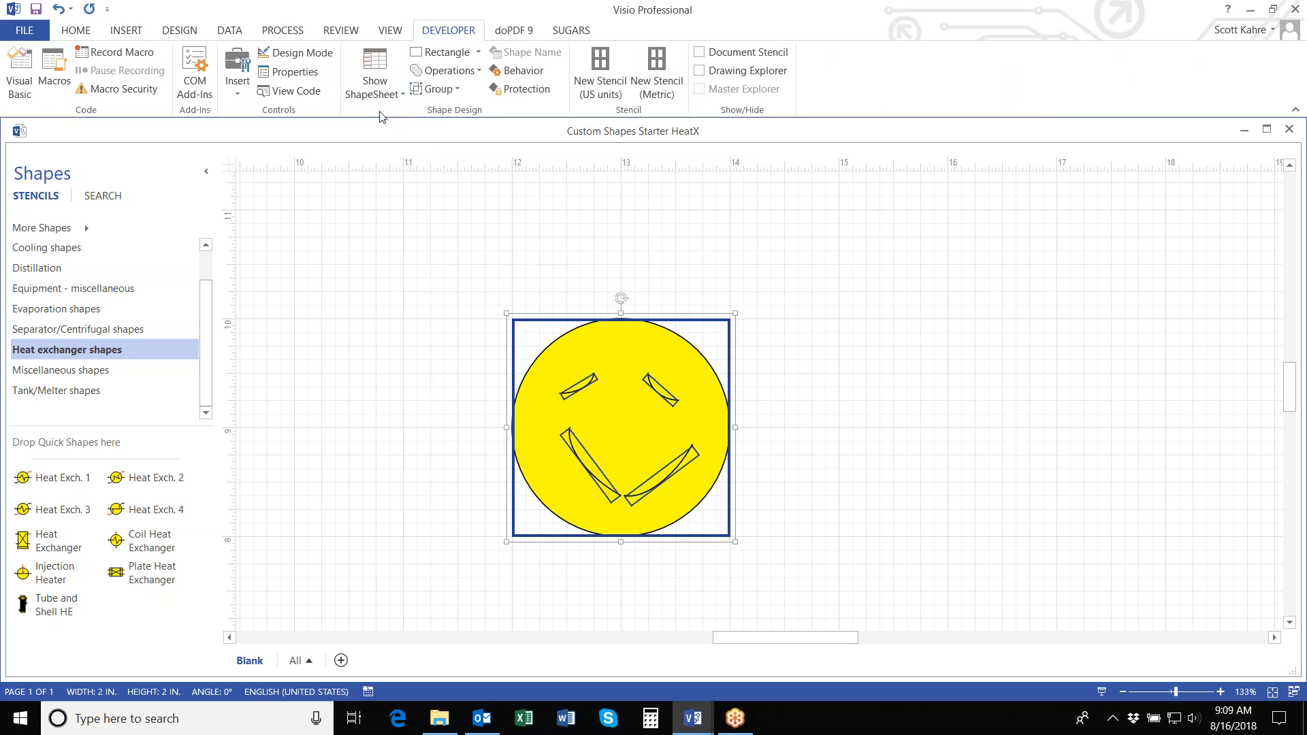
click(457, 89)
click(446, 109)
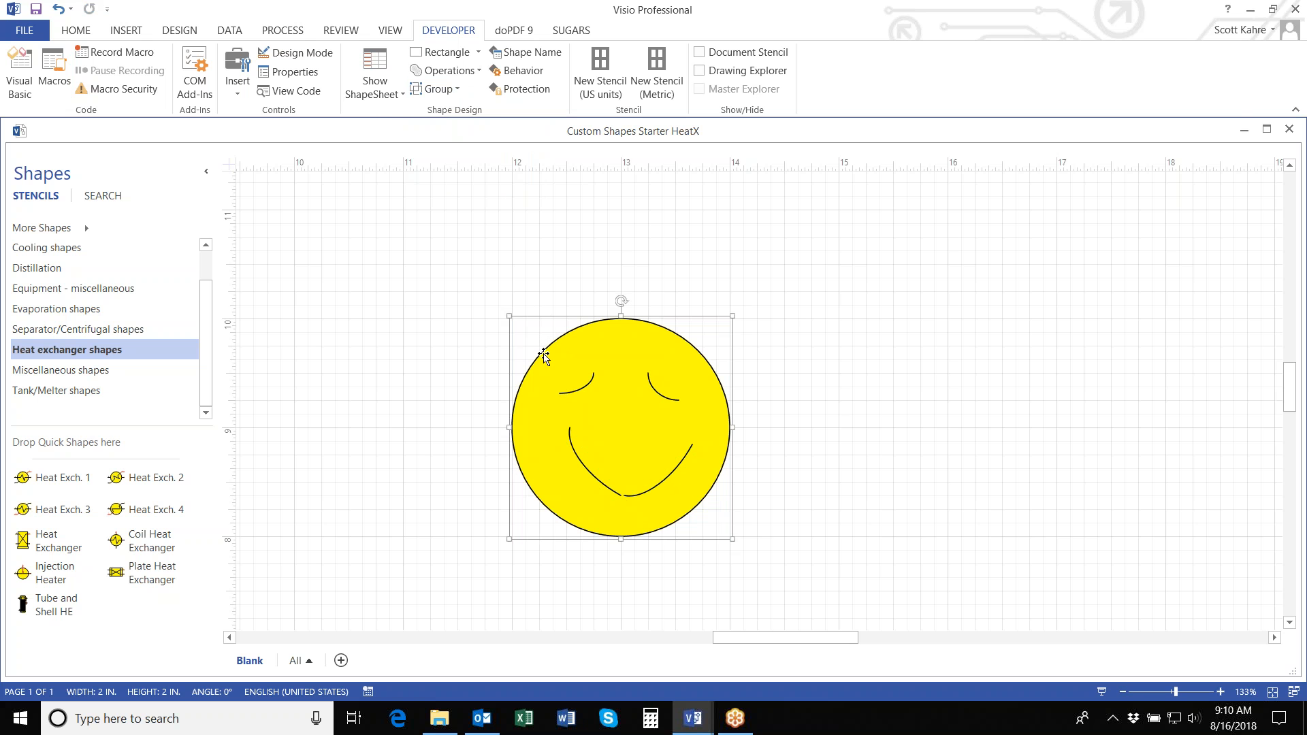
Step: Move the grouped face around the page as a test and put it back in its original position
drag(543, 353, 760, 275)
drag(877, 298, 525, 397)
drag(421, 370, 561, 350)
Step: Add four connection points to the grouped face, at the top, left, bottom and right of the circle
click(76, 30)
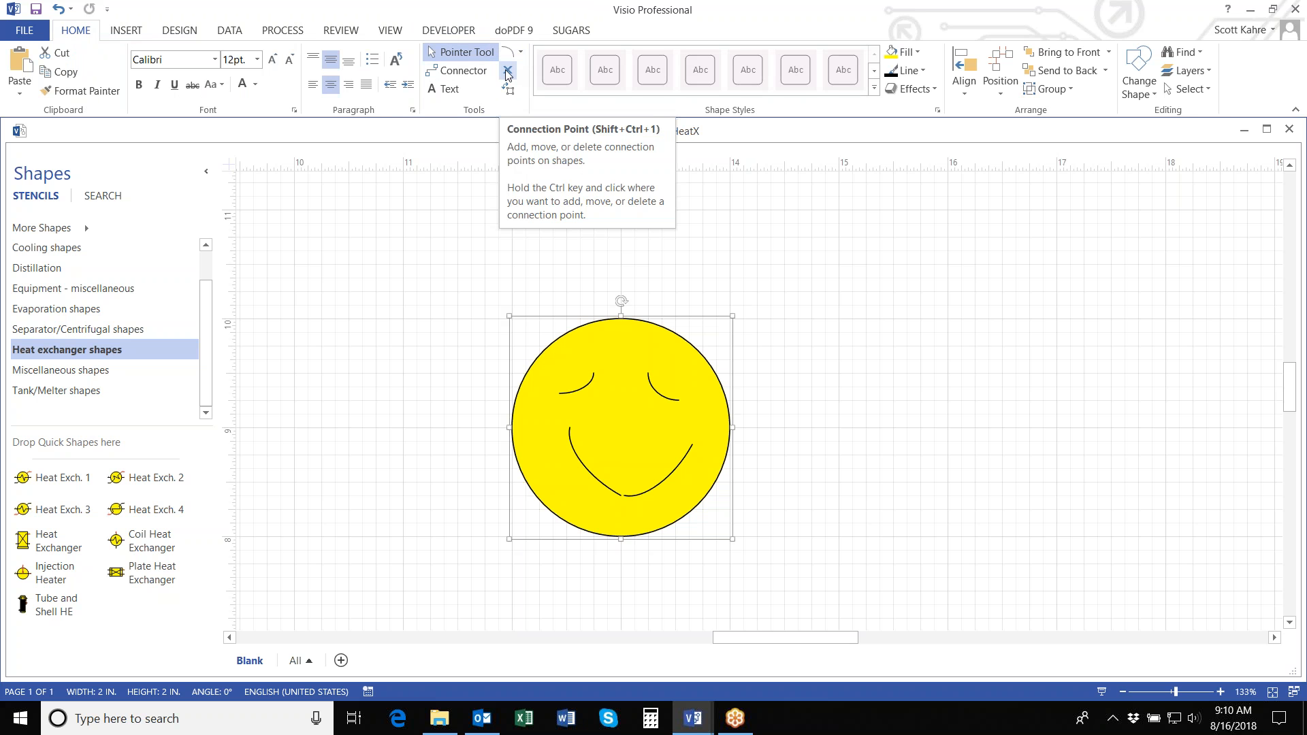
click(507, 71)
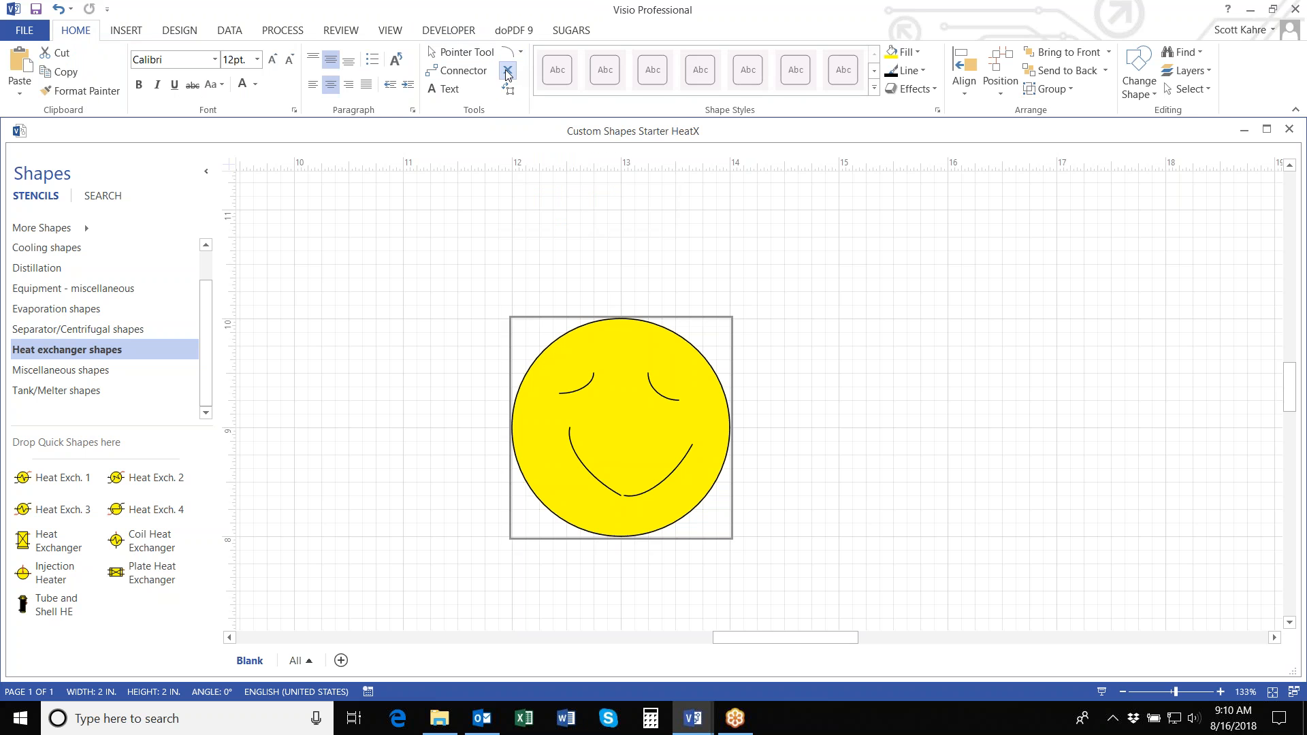
ctrl+click(622, 317)
ctrl+click(621, 319)
ctrl+click(619, 318)
ctrl+click(512, 427)
ctrl+click(620, 537)
ctrl+click(731, 428)
click(449, 54)
click(475, 284)
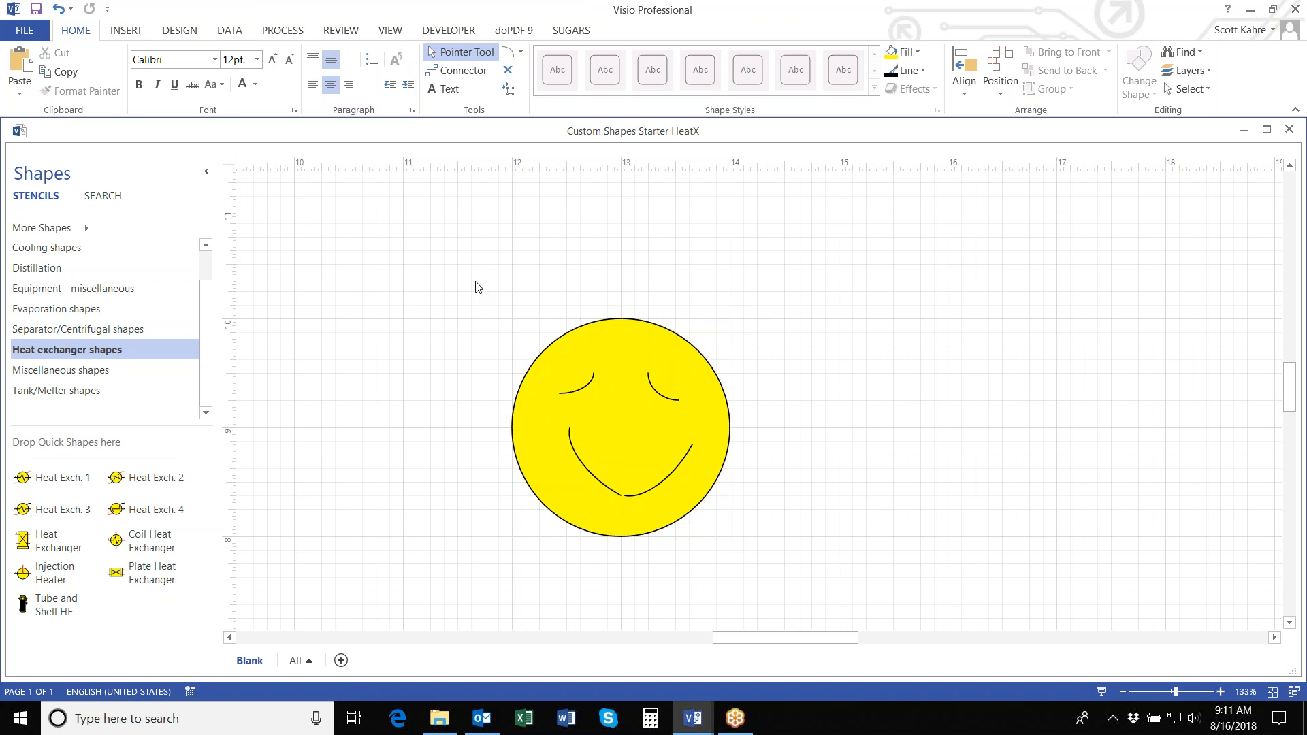
Step: Inspect the face's connection points with the Connection Point tool, leaving them as they are
click(595, 325)
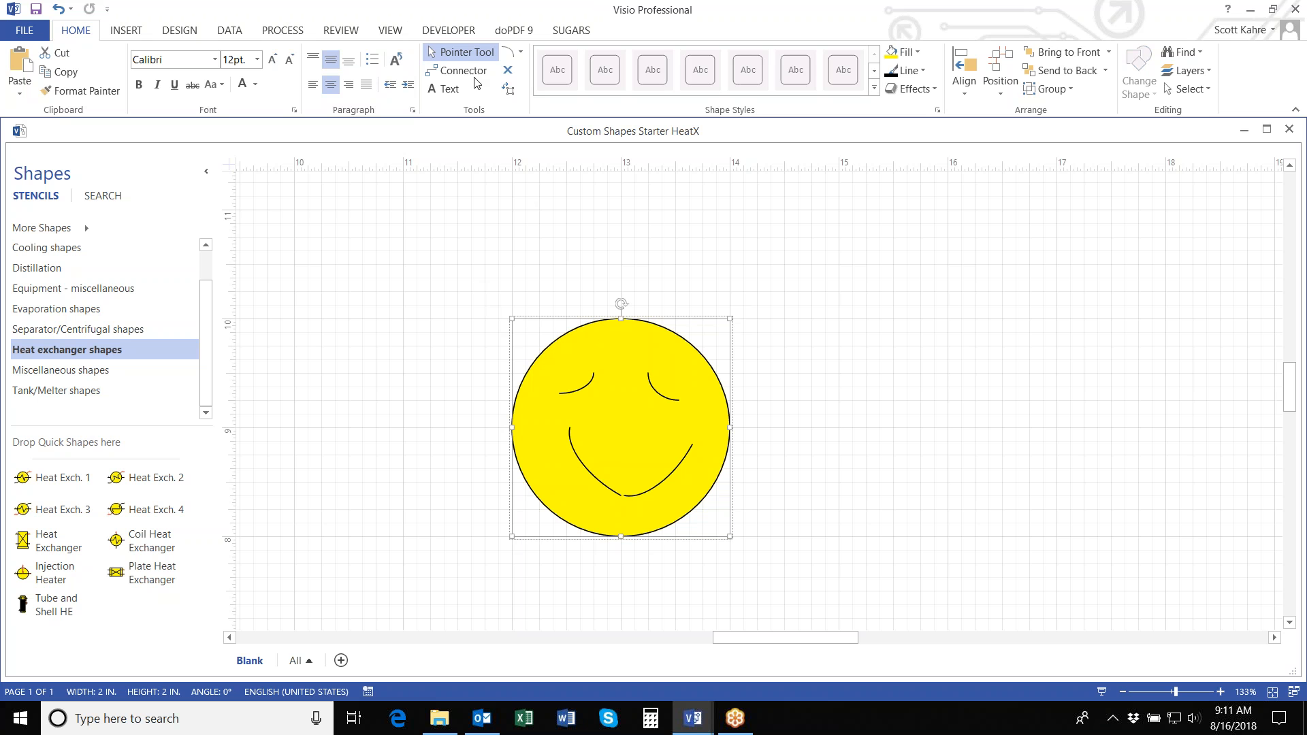
click(507, 70)
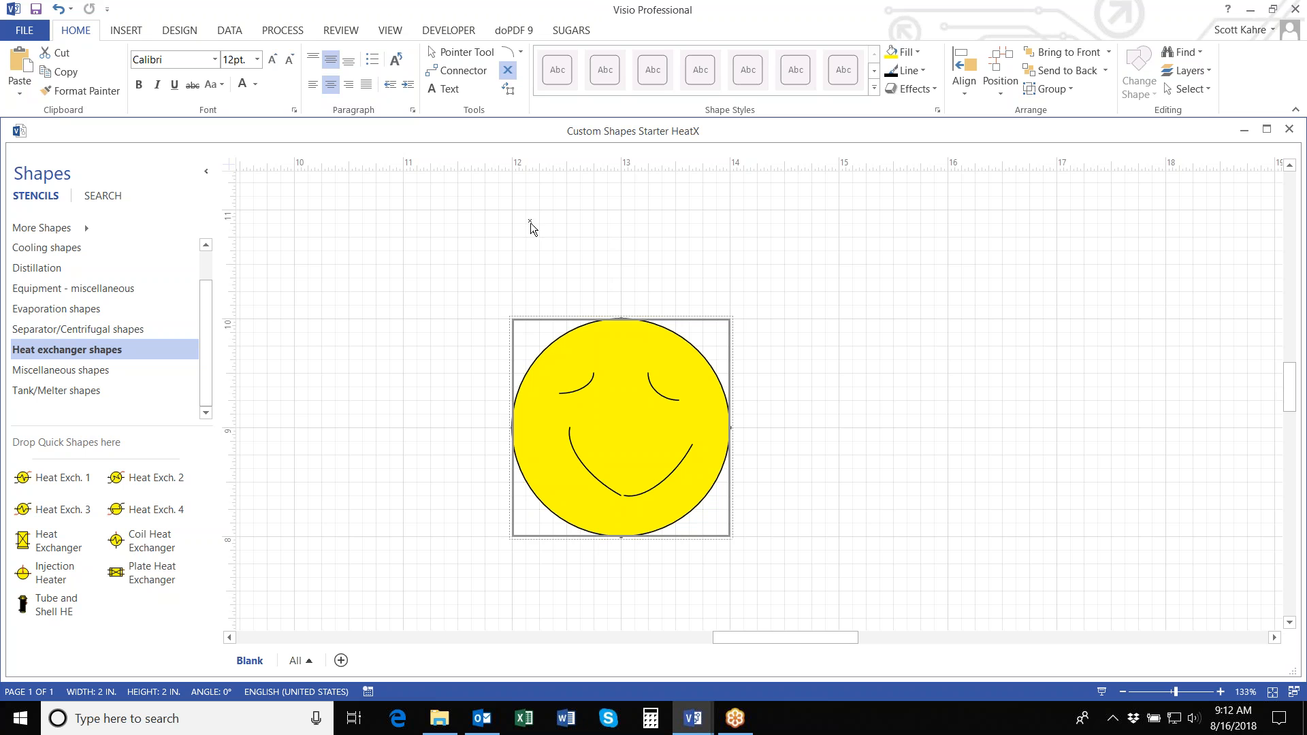
click(460, 52)
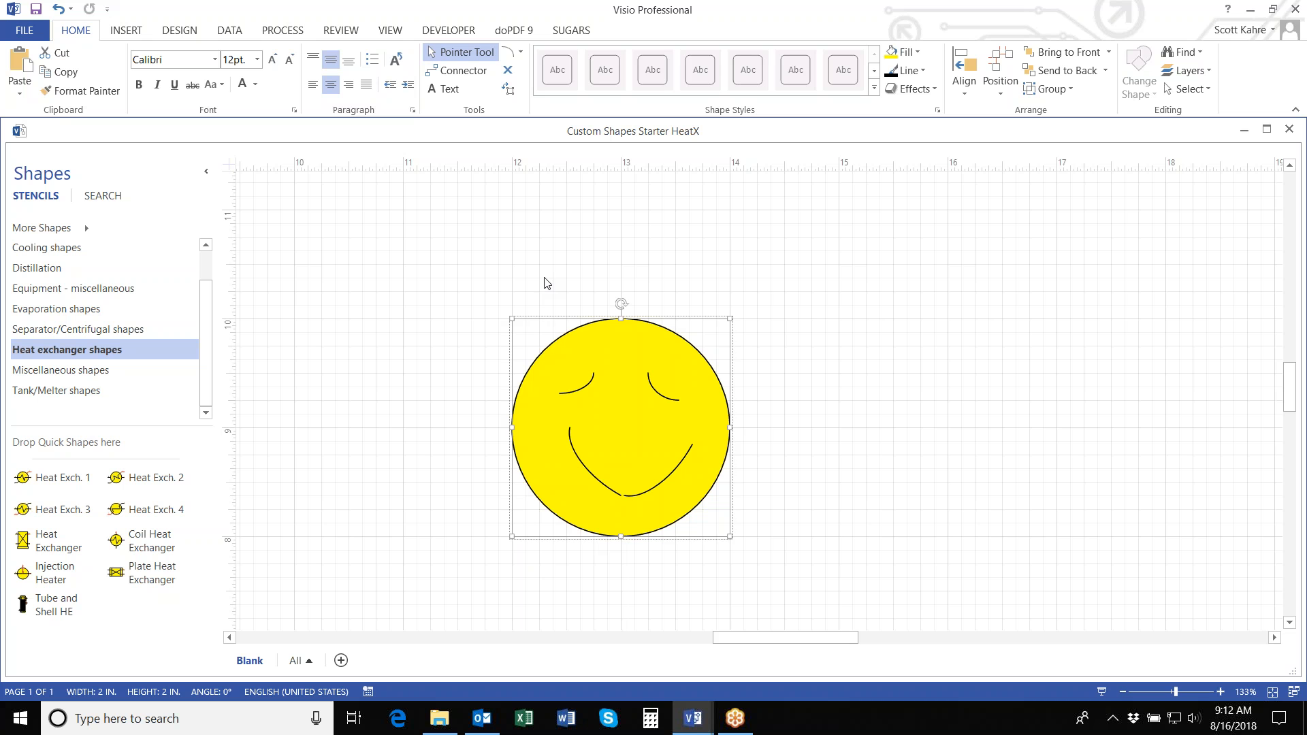
Step: Select the whole grouped face, switch to File Explorer and open the Utilities folder under Program Files (x86)\Sugars on the C: drive
click(574, 344)
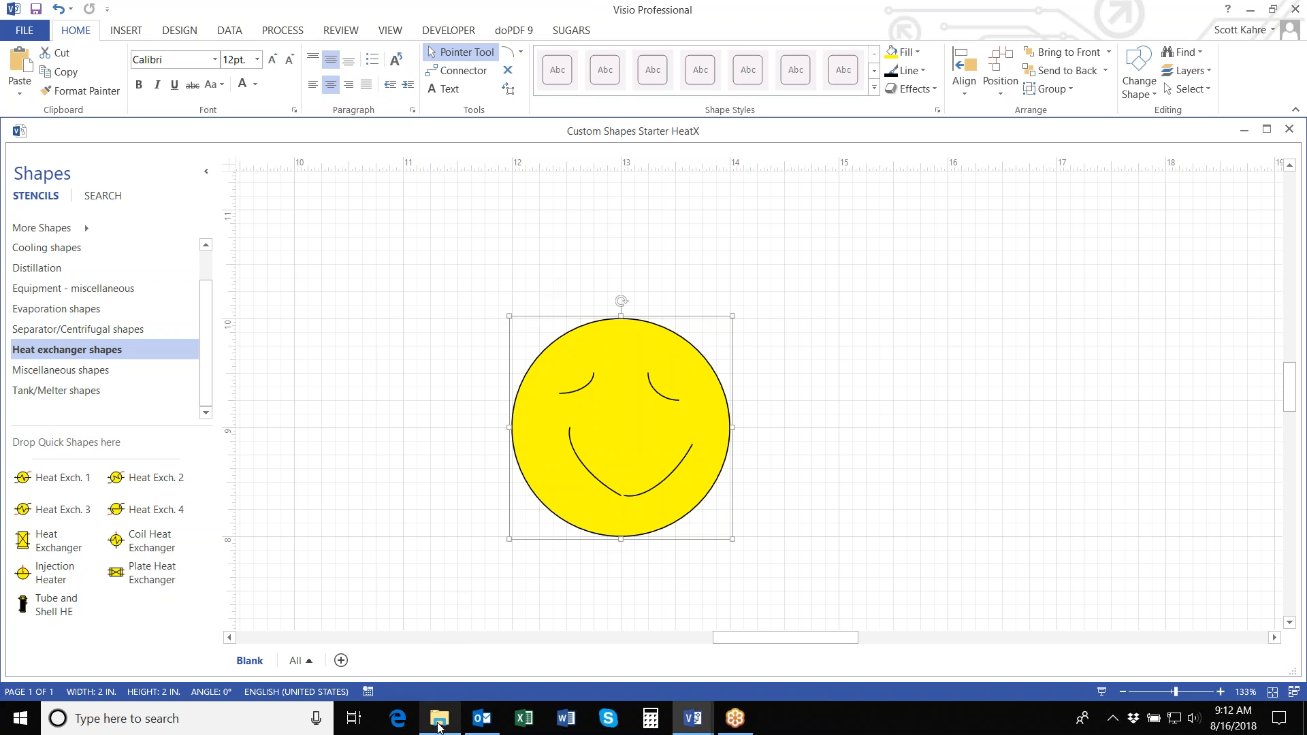
mouse_move(439, 724)
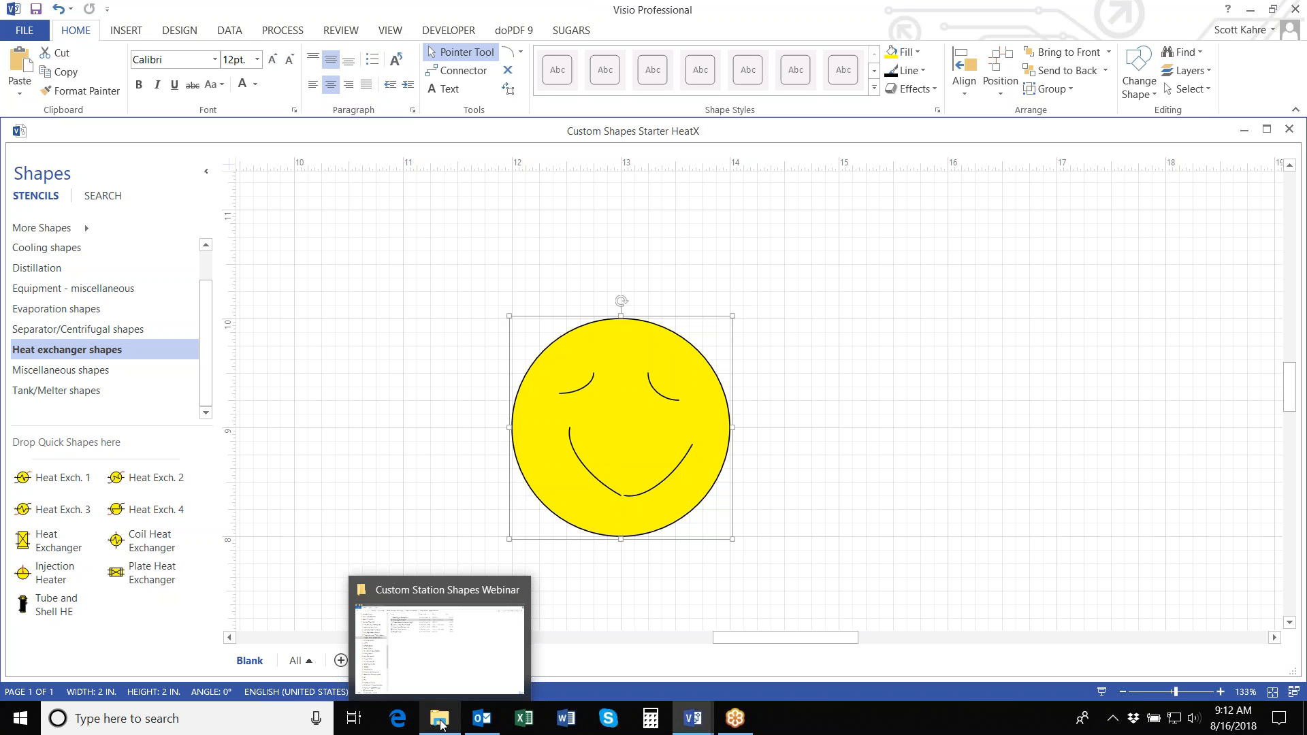
click(441, 724)
drag(251, 391, 254, 578)
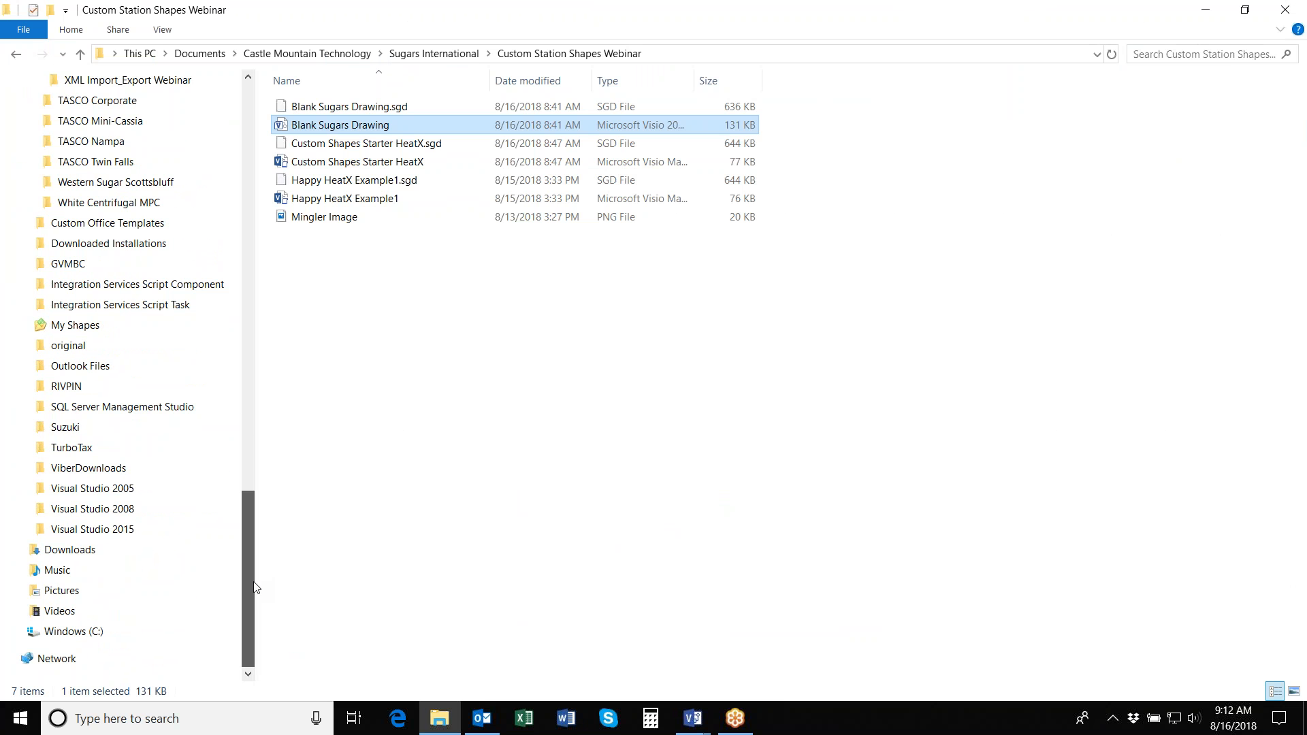
click(16, 633)
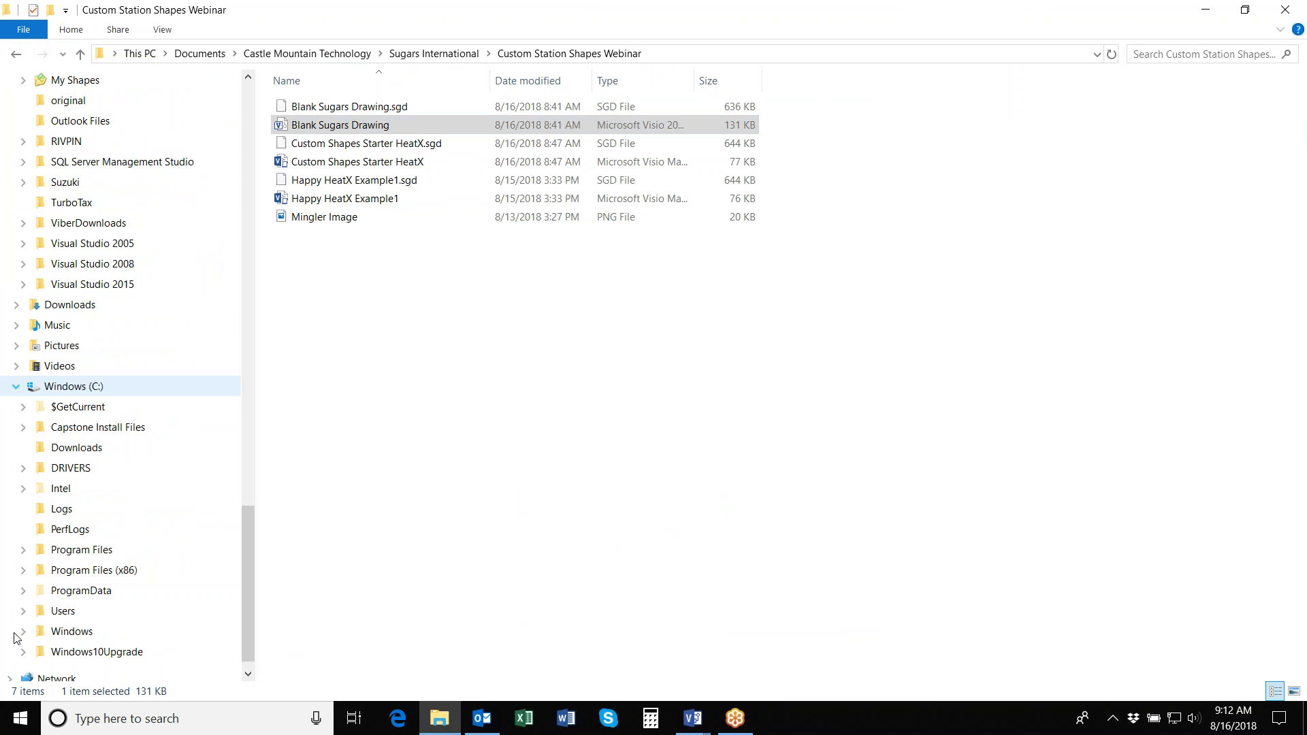
click(21, 572)
scroll(48, 599, down, 2)
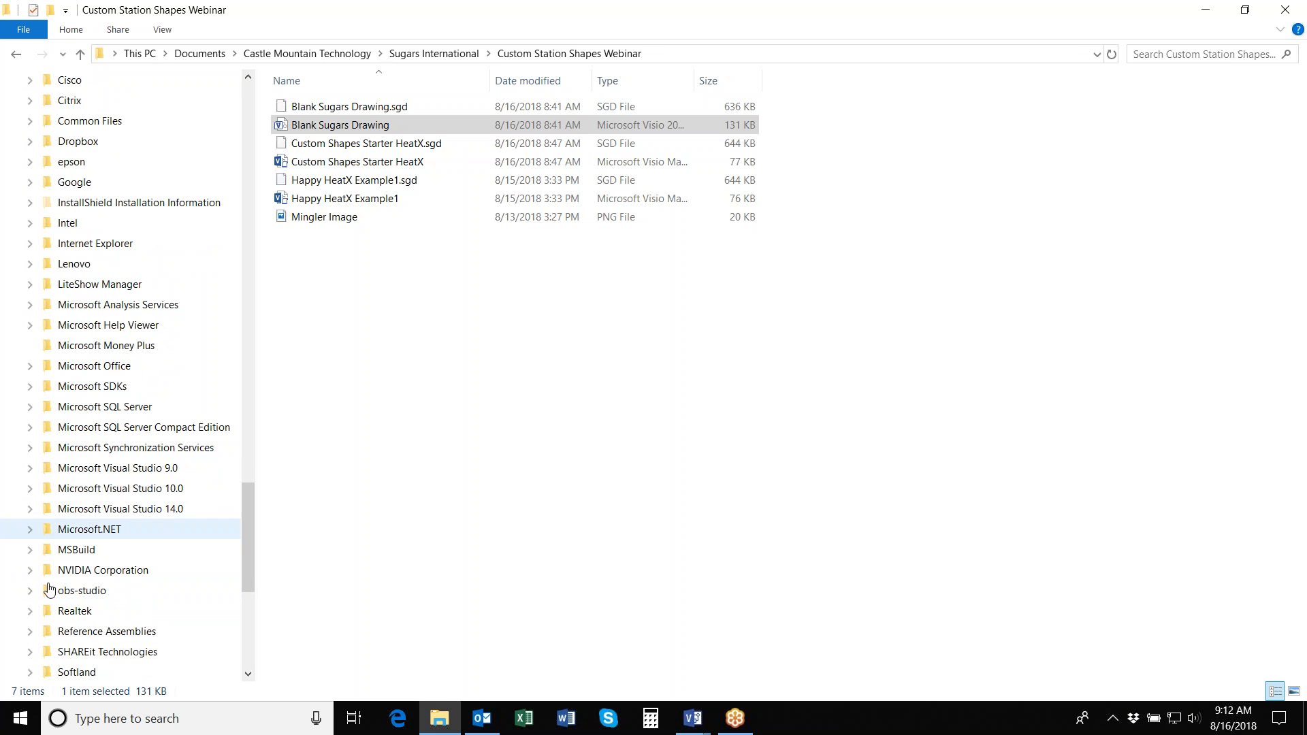
click(29, 631)
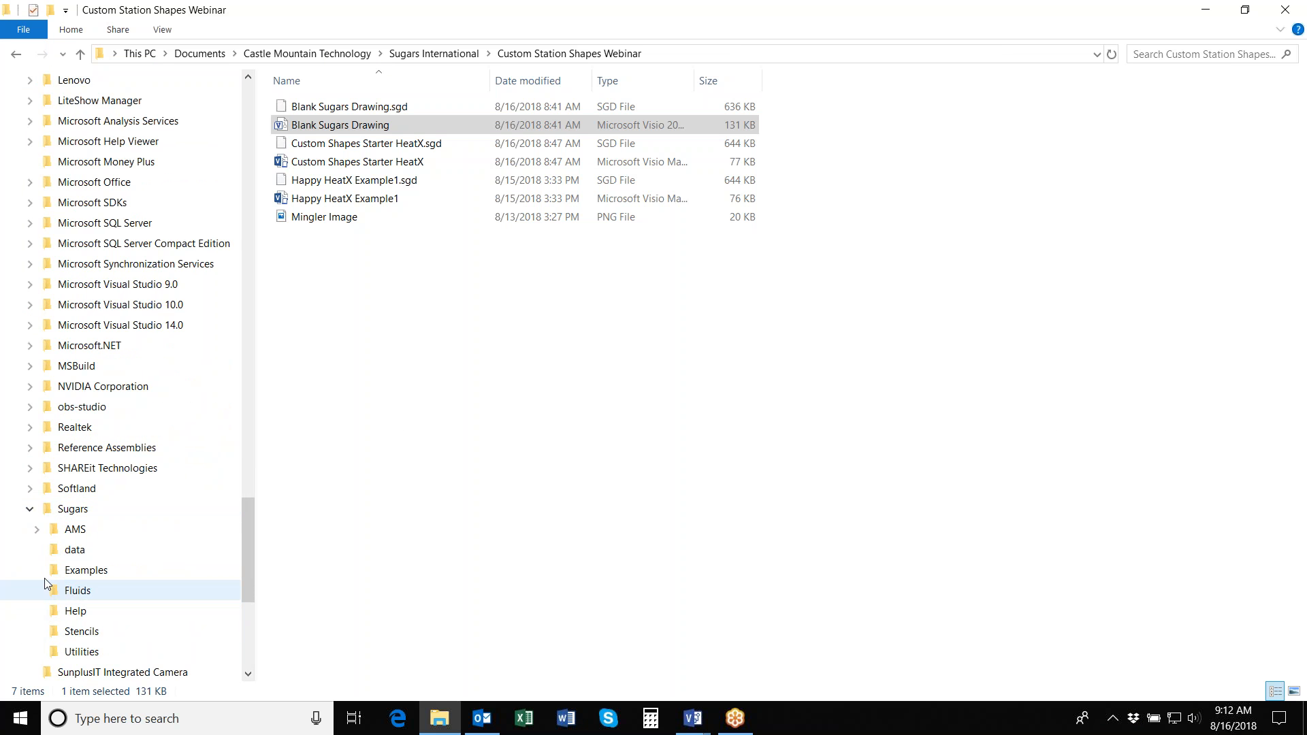
click(87, 654)
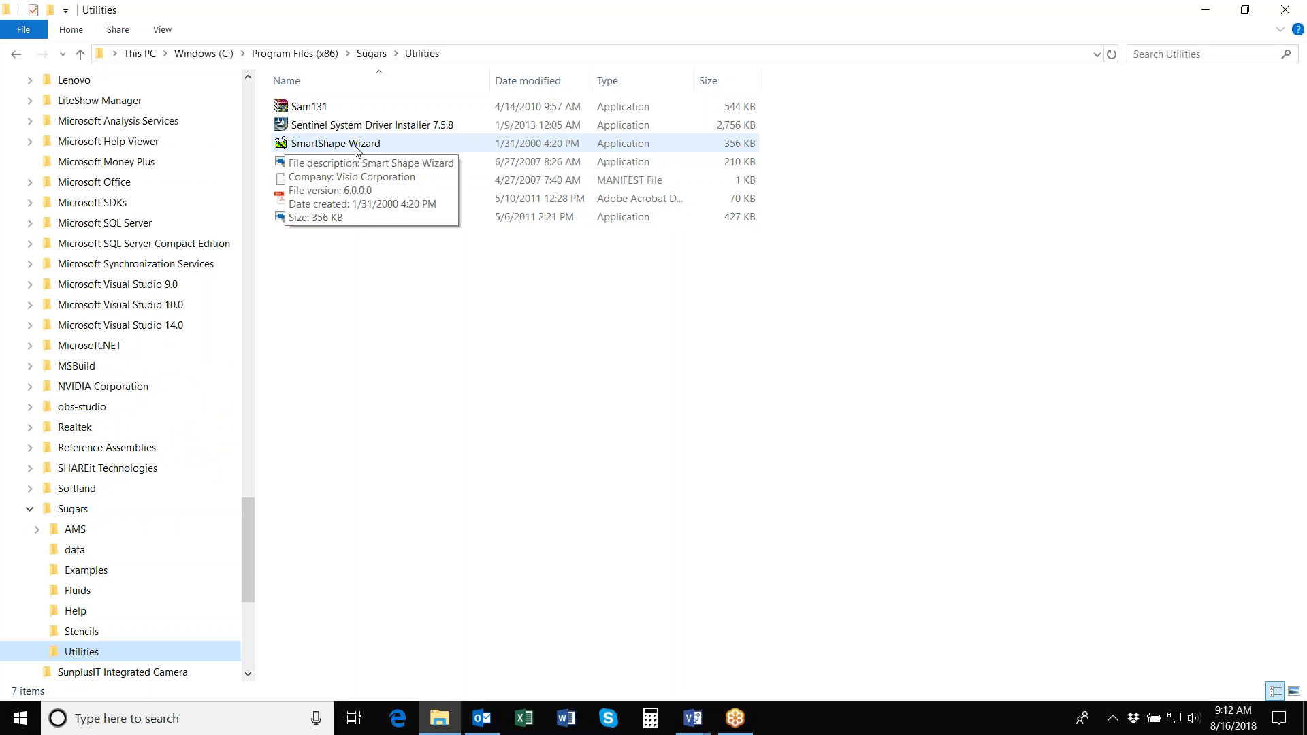
Step: Check in Visio that the grouped face is selected, and launch SmartShape Wizard from the Utilities folder
click(692, 718)
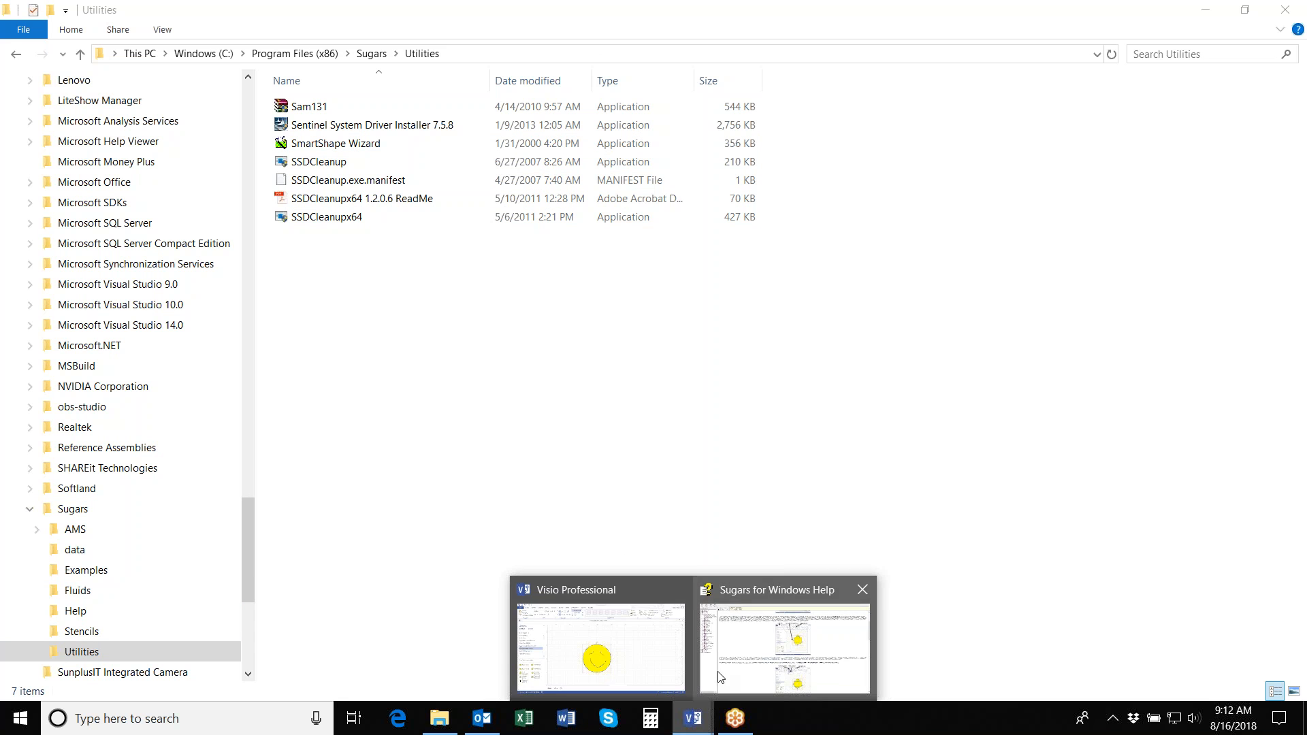
click(655, 668)
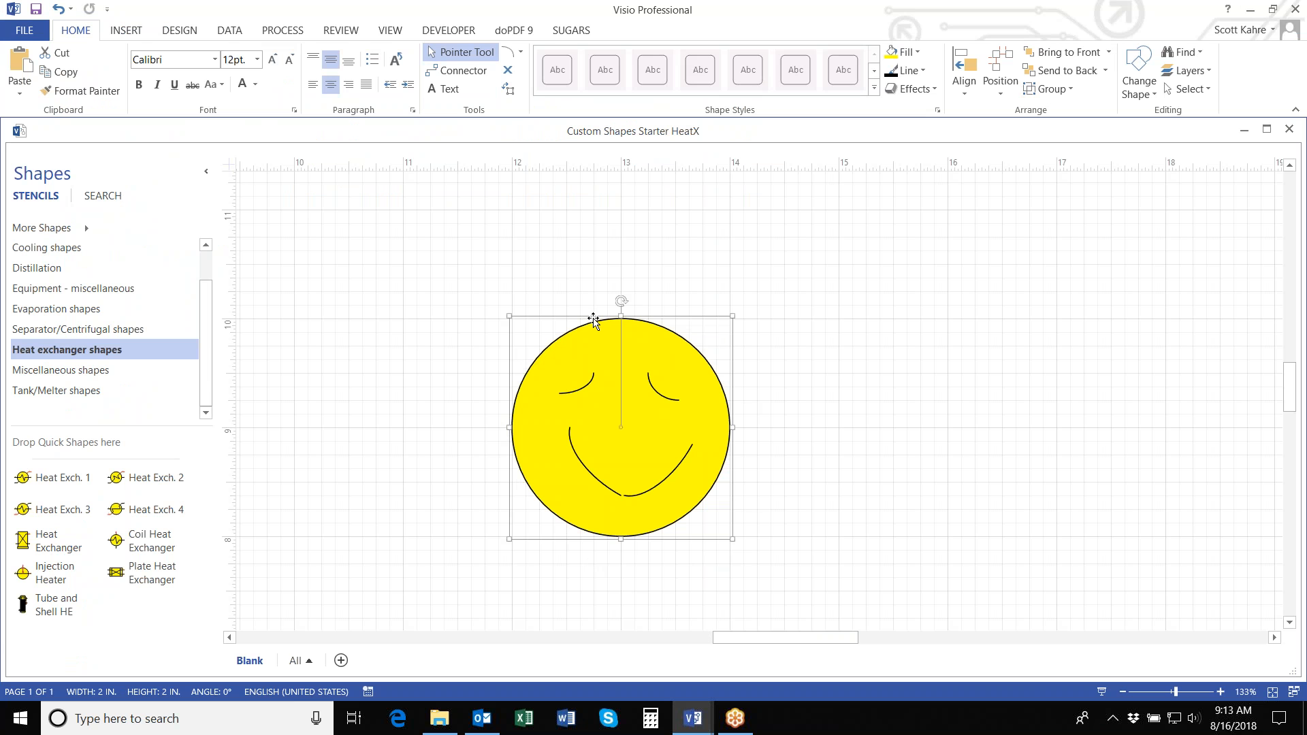
click(438, 718)
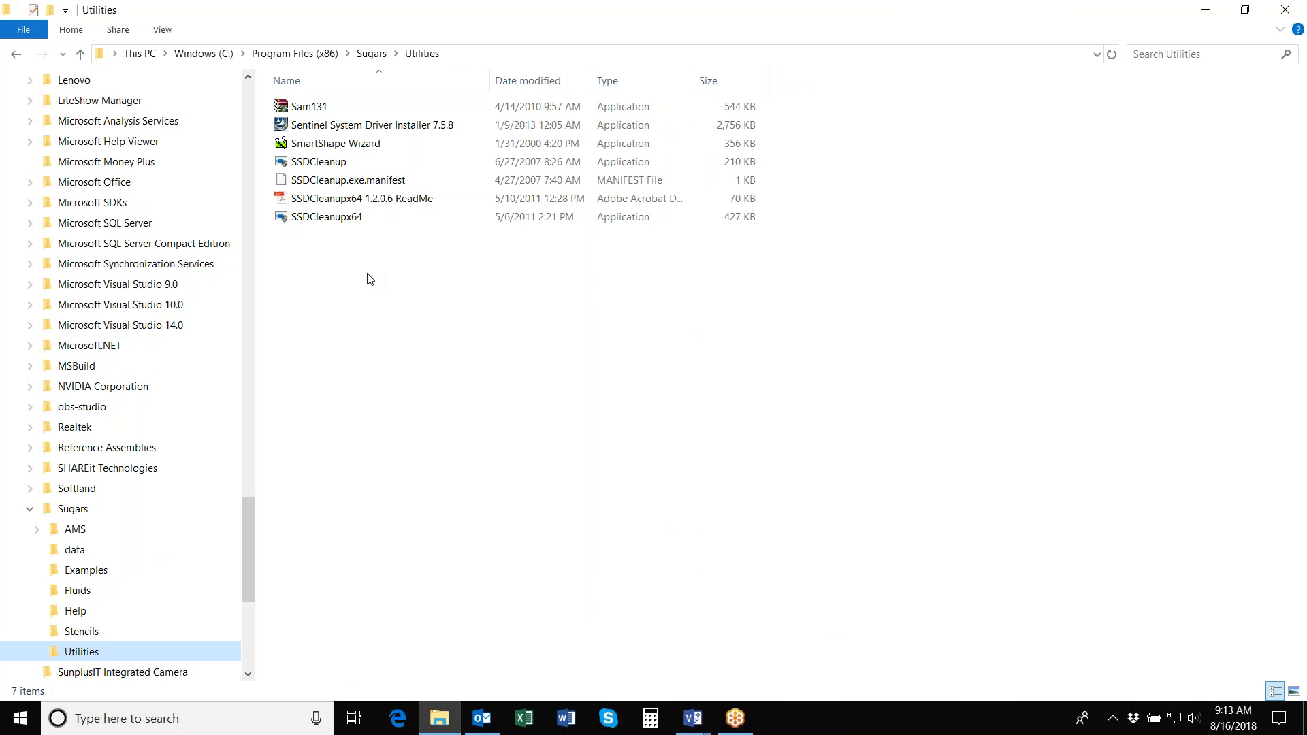
double_click(281, 145)
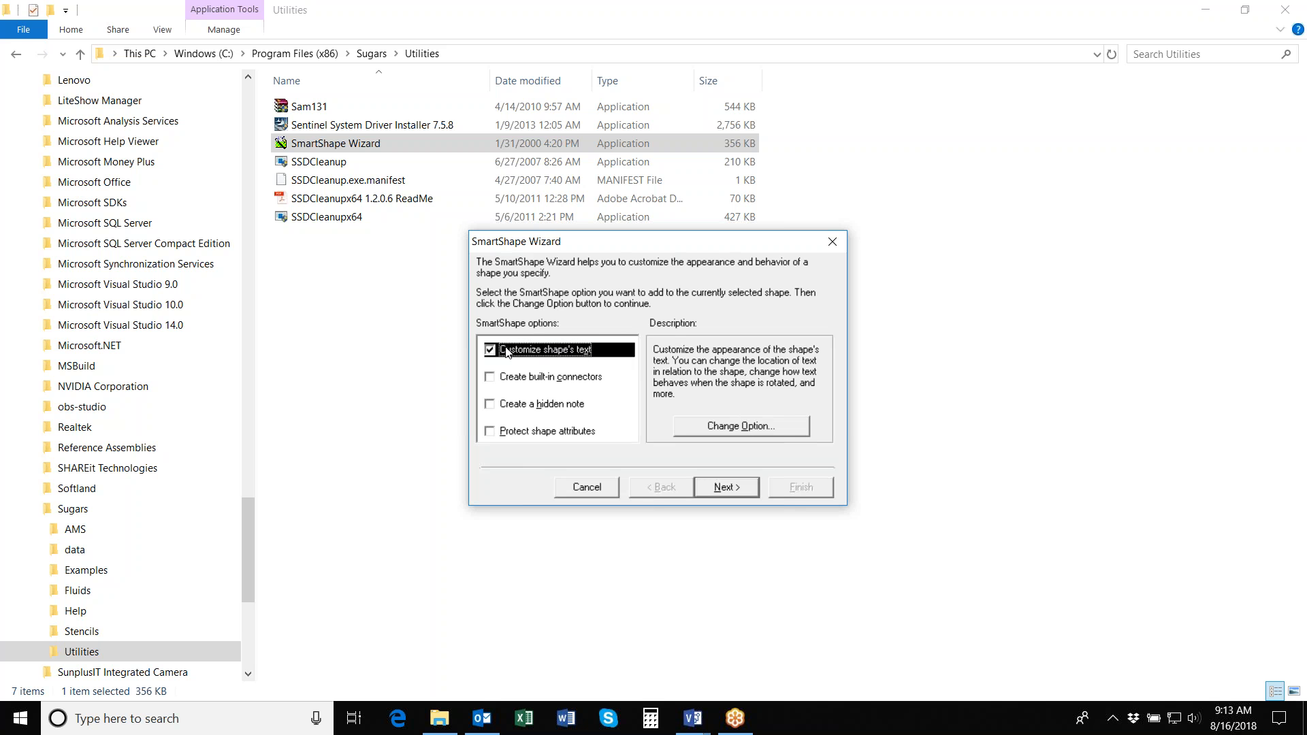
Step: Customize the shape's text: centred position with a control handle, level text on rotation, and a font size that always stays the same
click(751, 430)
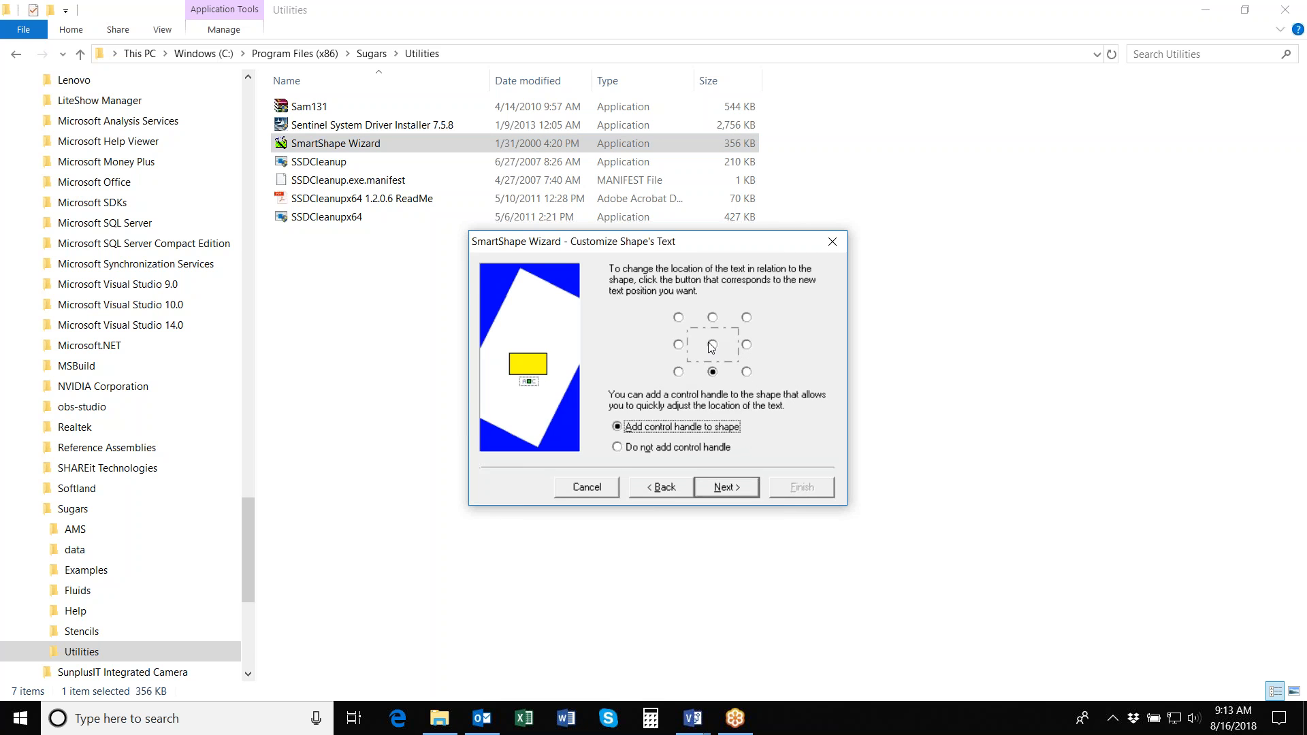
click(712, 345)
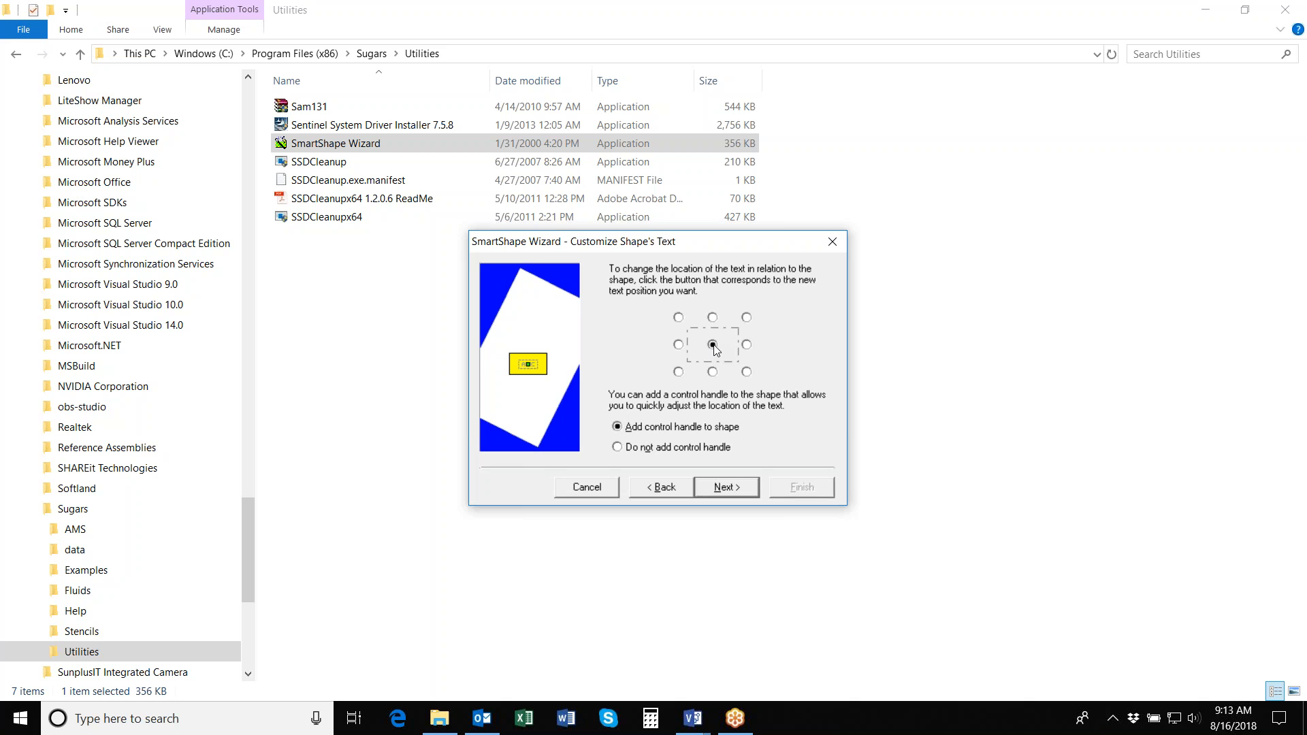
click(725, 487)
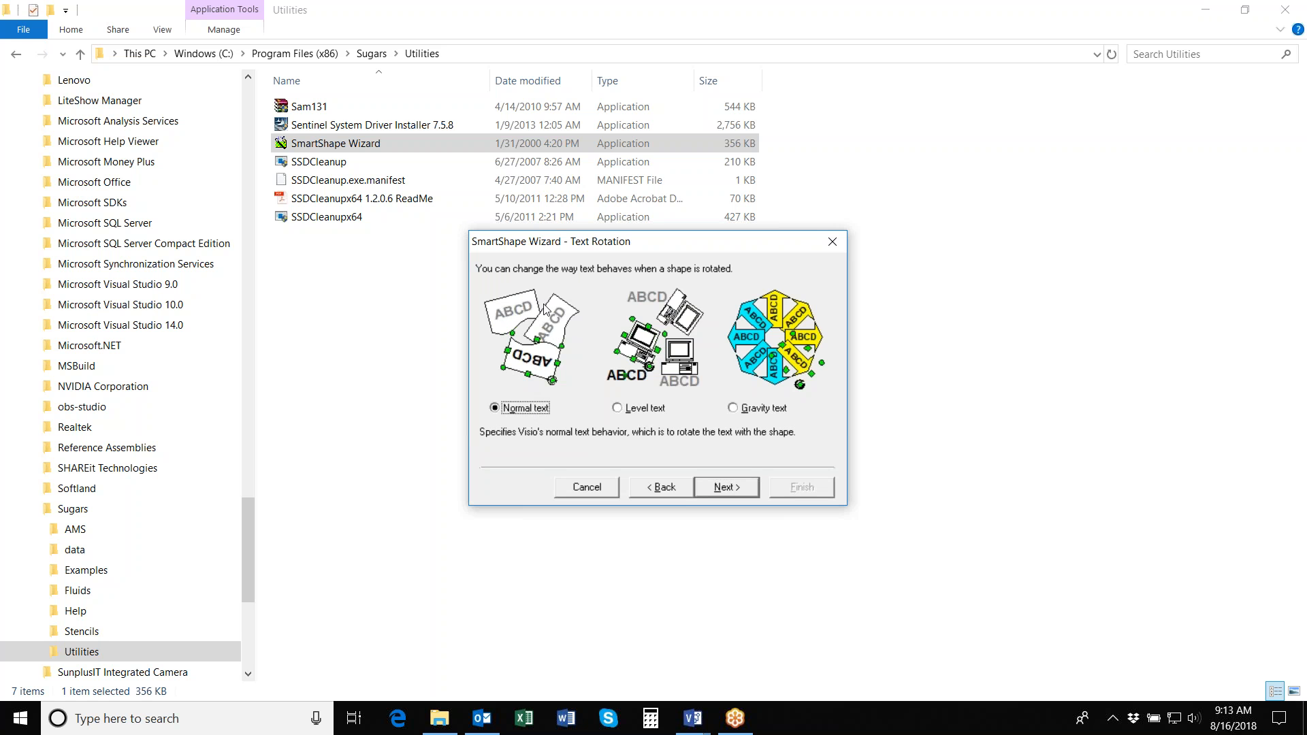
click(617, 410)
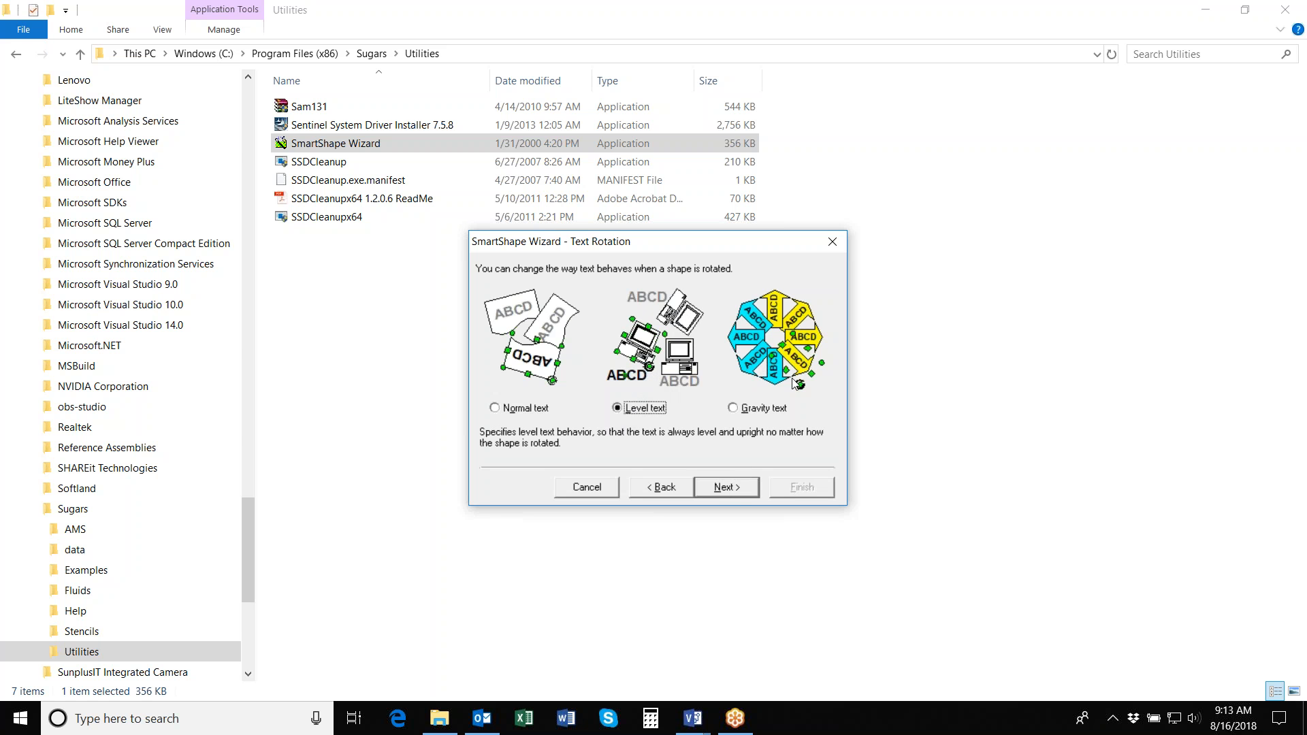
click(723, 488)
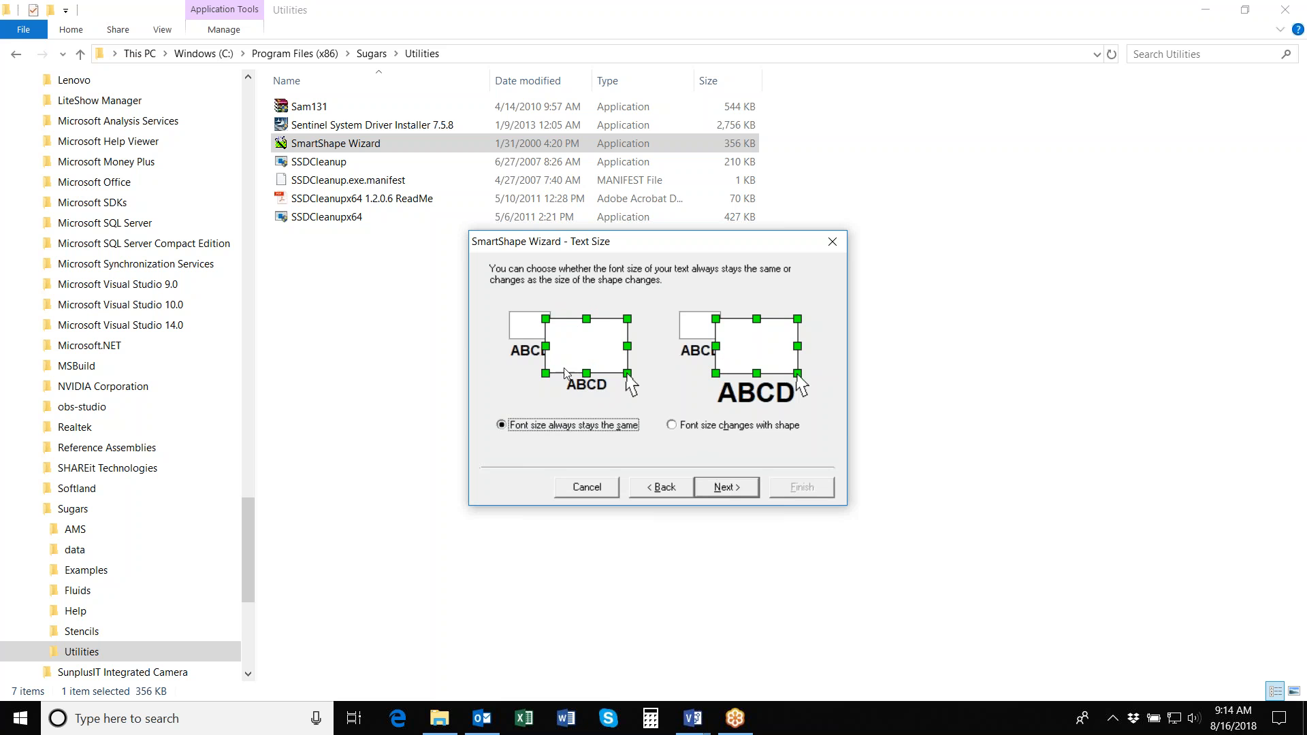
click(736, 488)
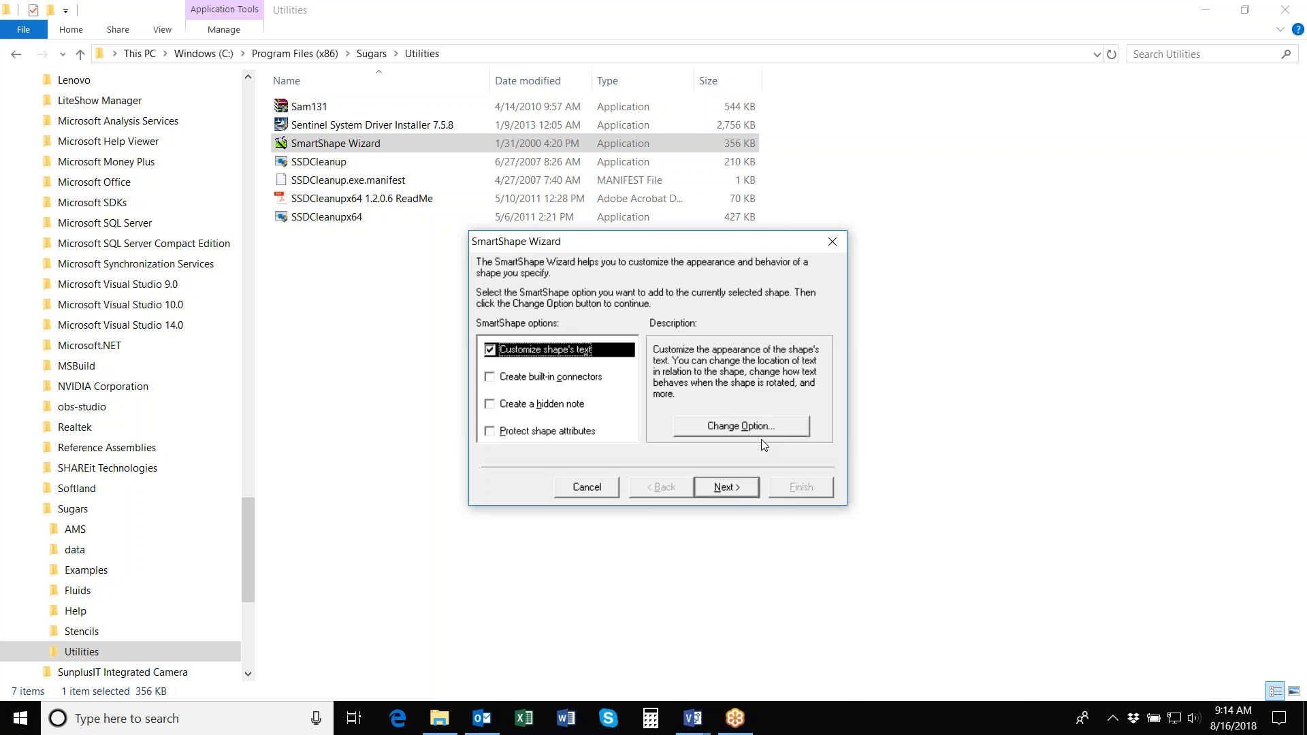
Step: Apply the smarts to the original shape and finish the SmartShape Wizard
click(726, 487)
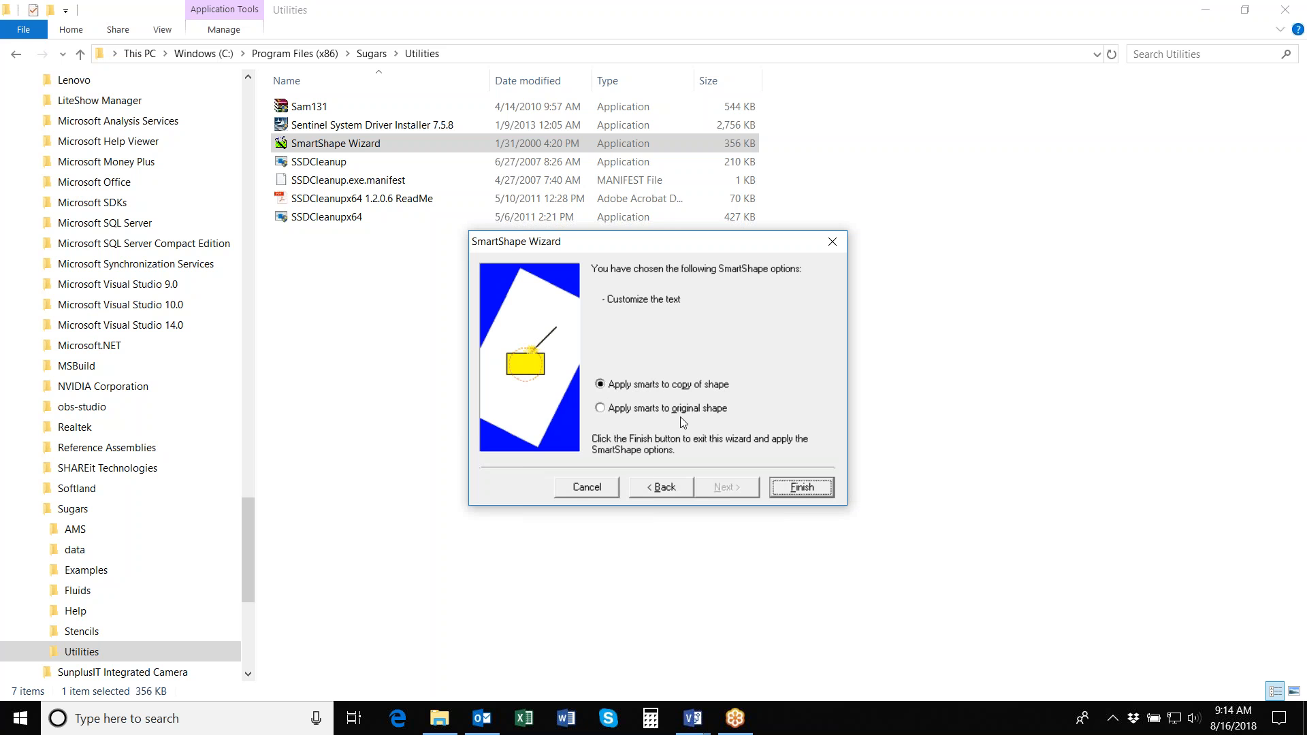
click(599, 408)
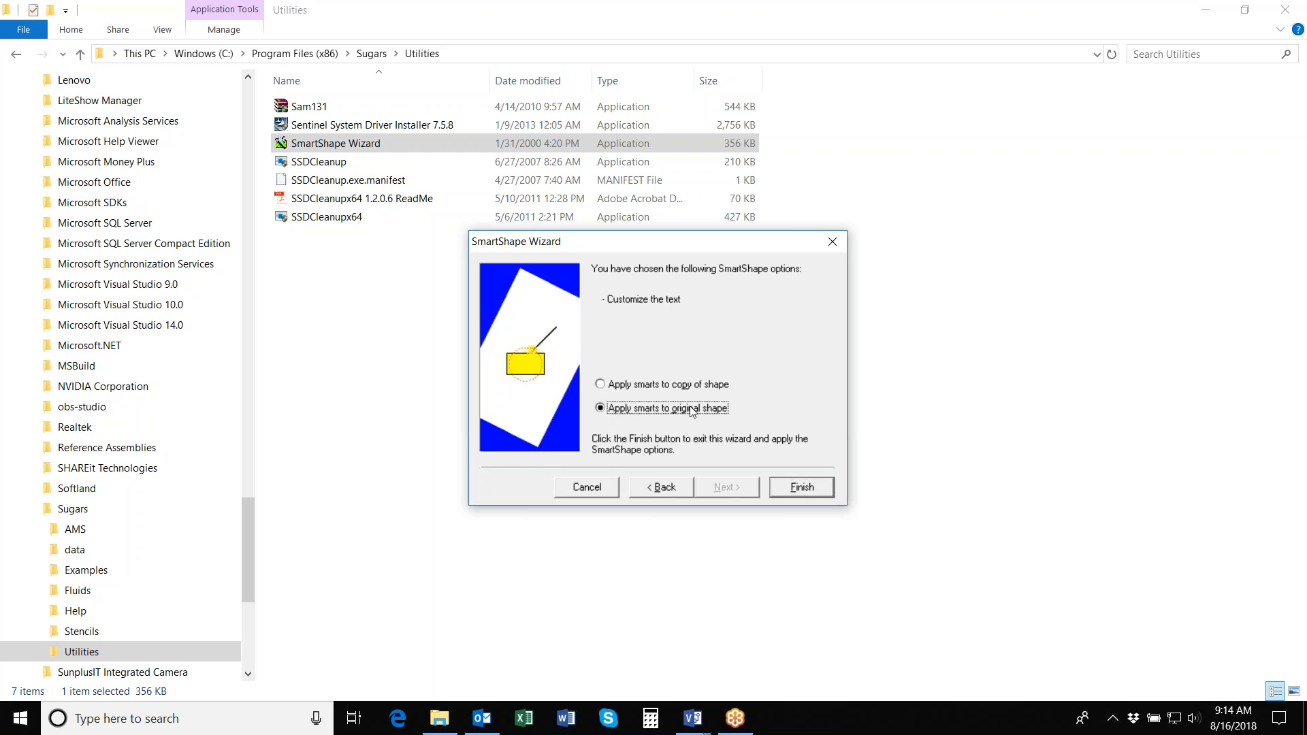
click(803, 490)
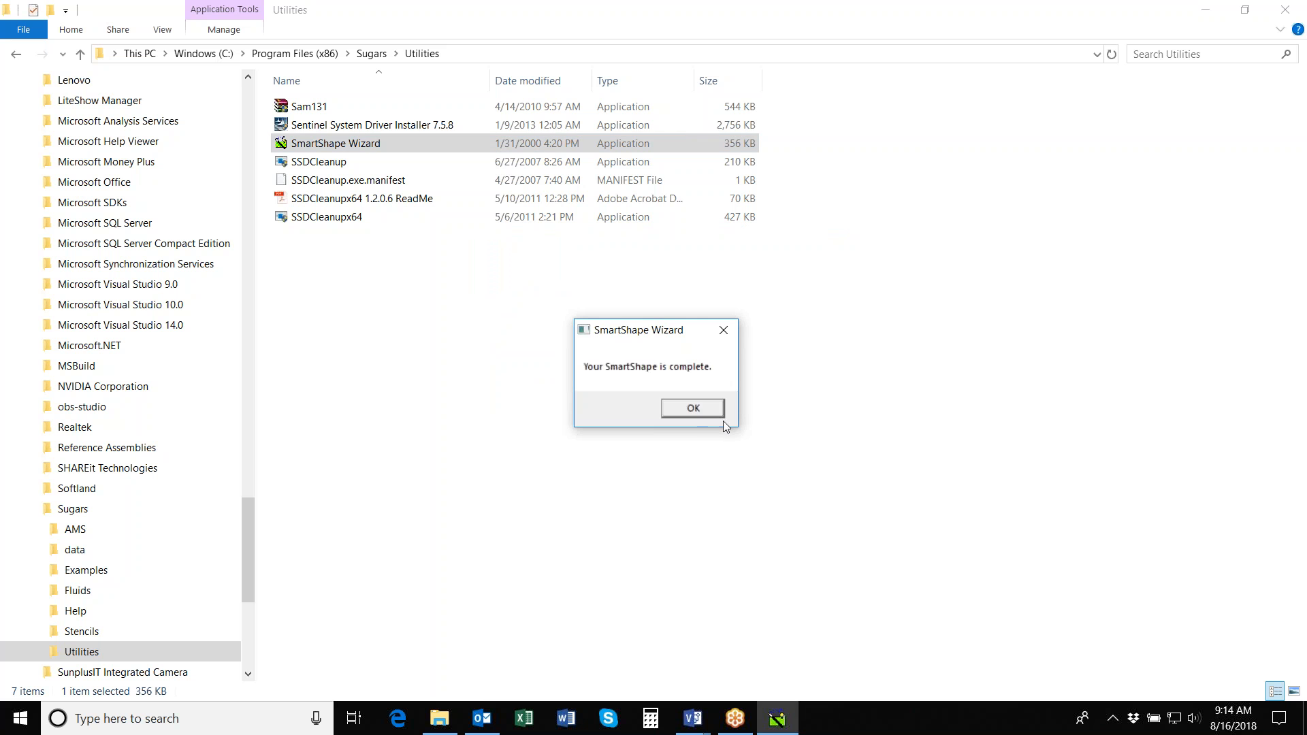
click(692, 407)
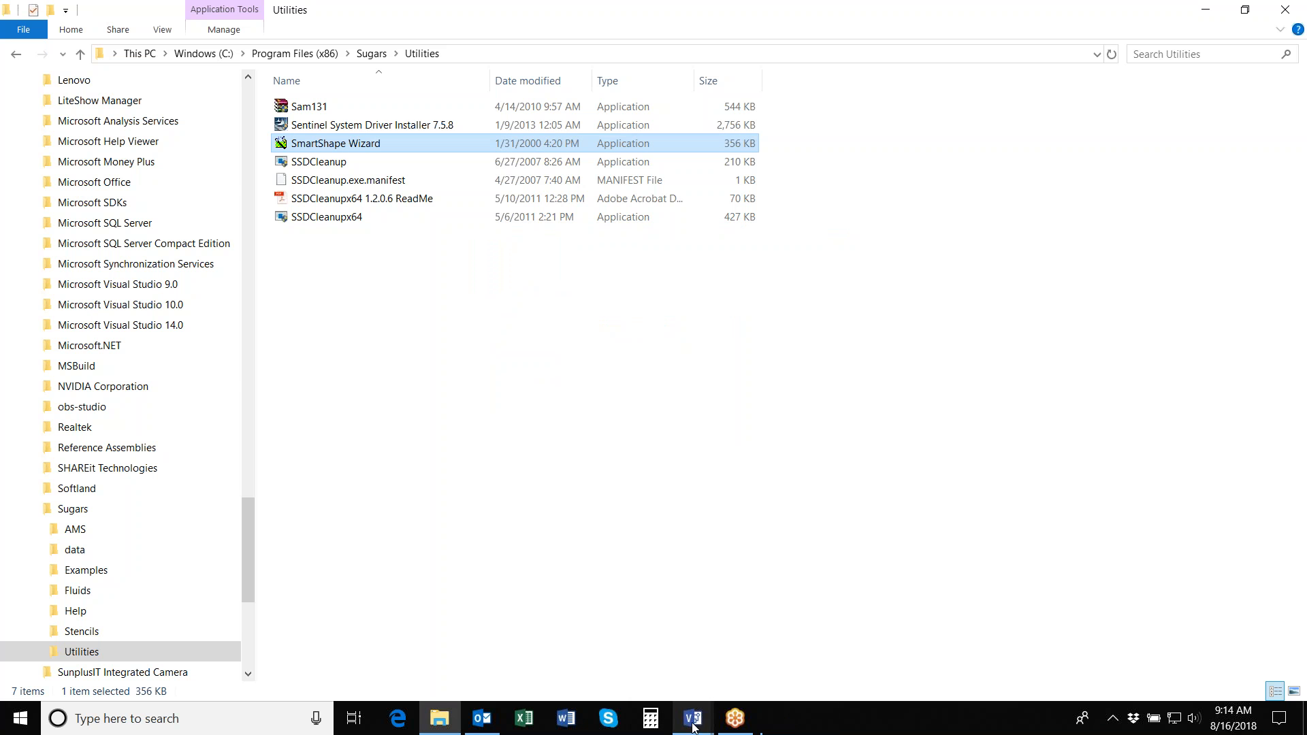
Step: Switch back to Visio and show the ShapeSheet of the grouped face
mouse_move(692, 718)
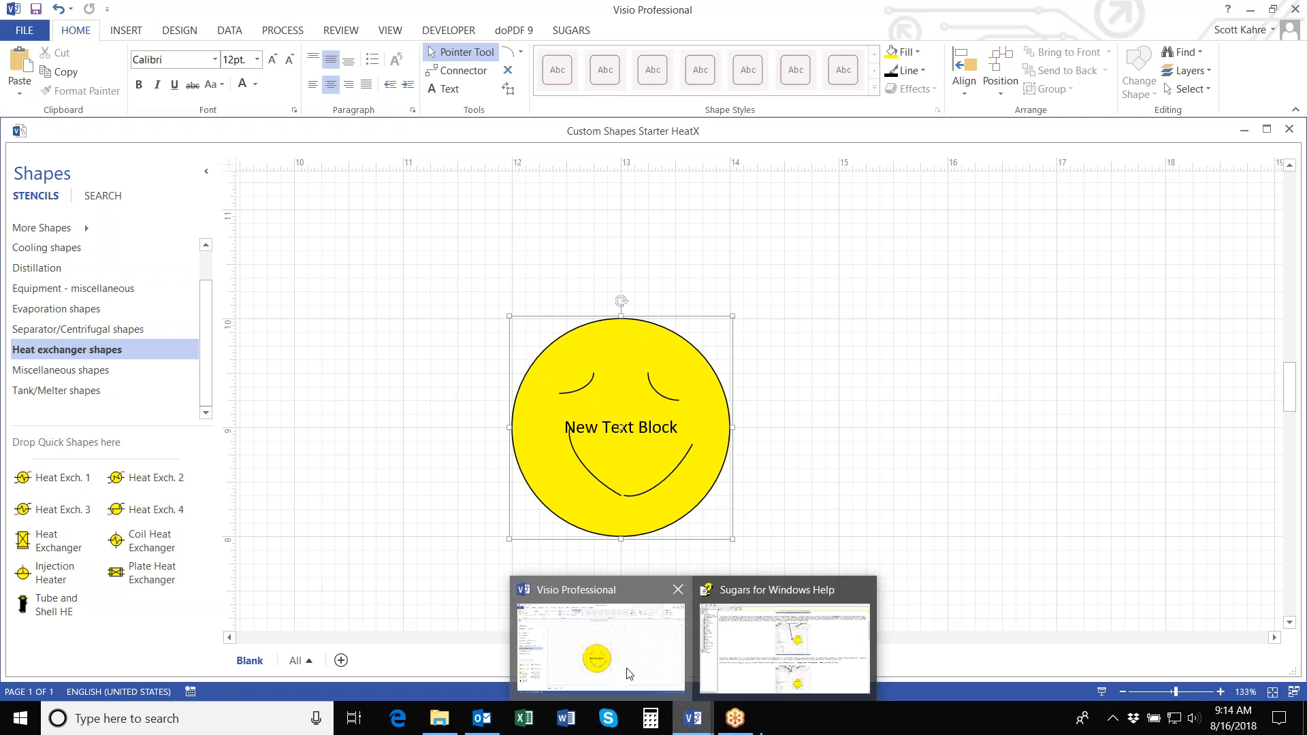
click(598, 650)
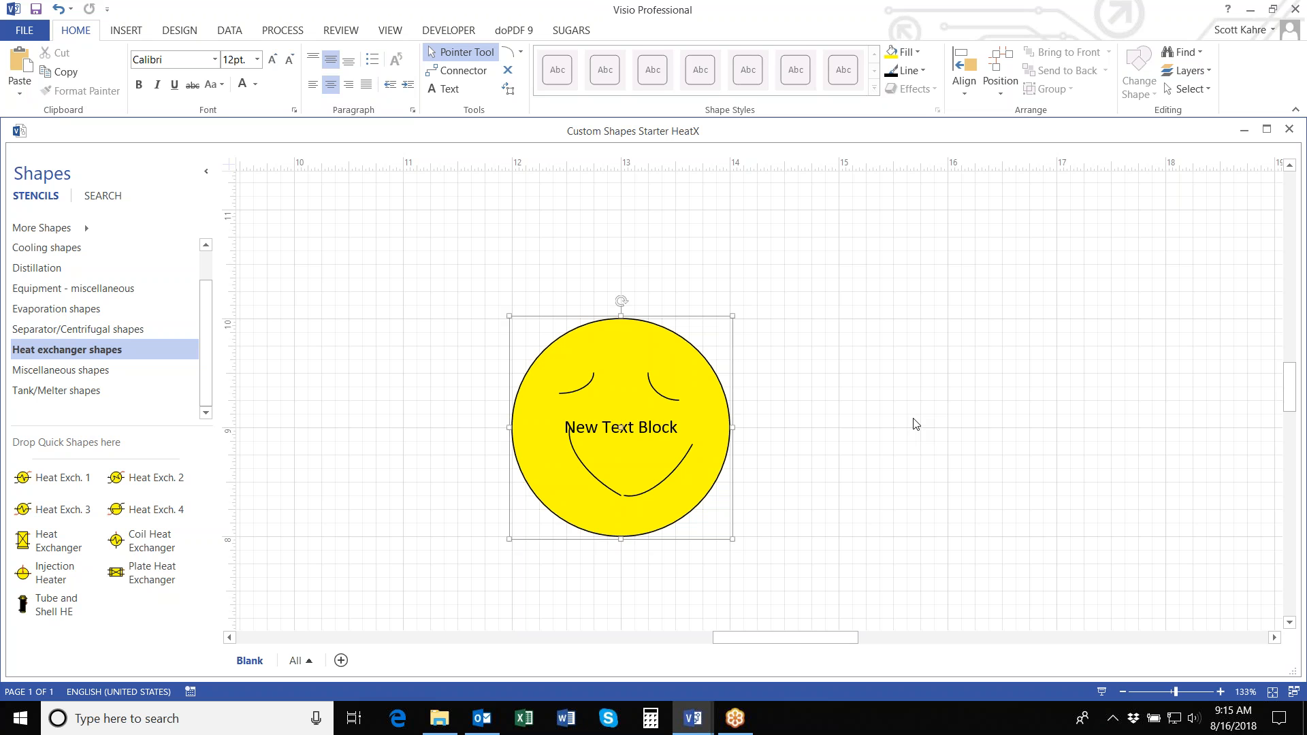
right_click(615, 337)
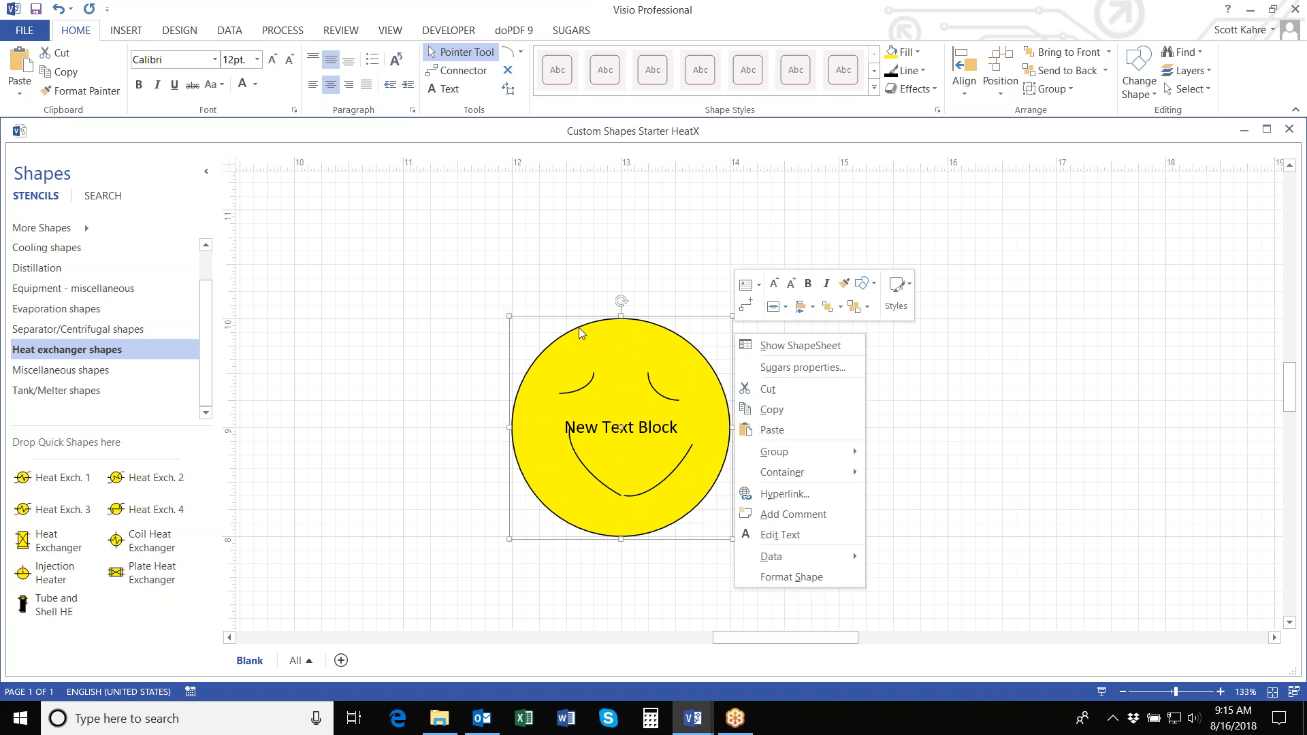
click(807, 346)
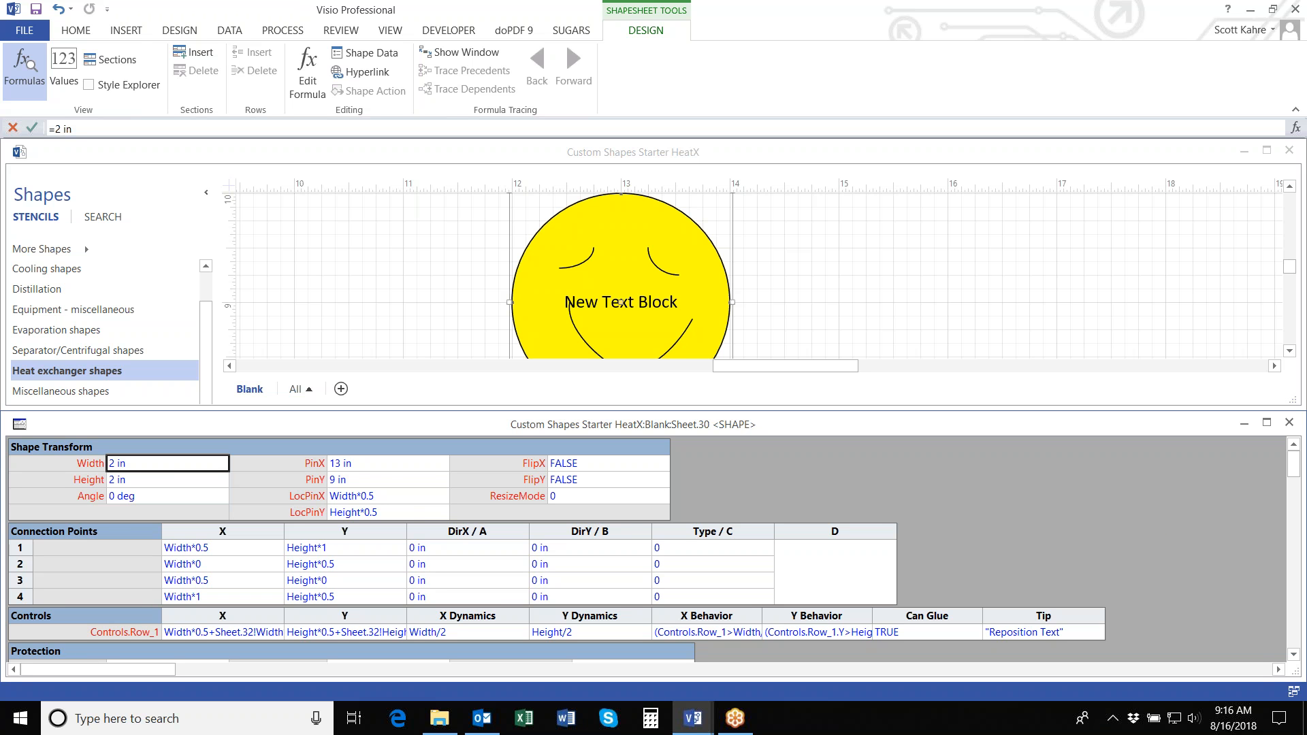
Step: Insert a User-defined cells section into the grouped face's ShapeSheet
click(194, 54)
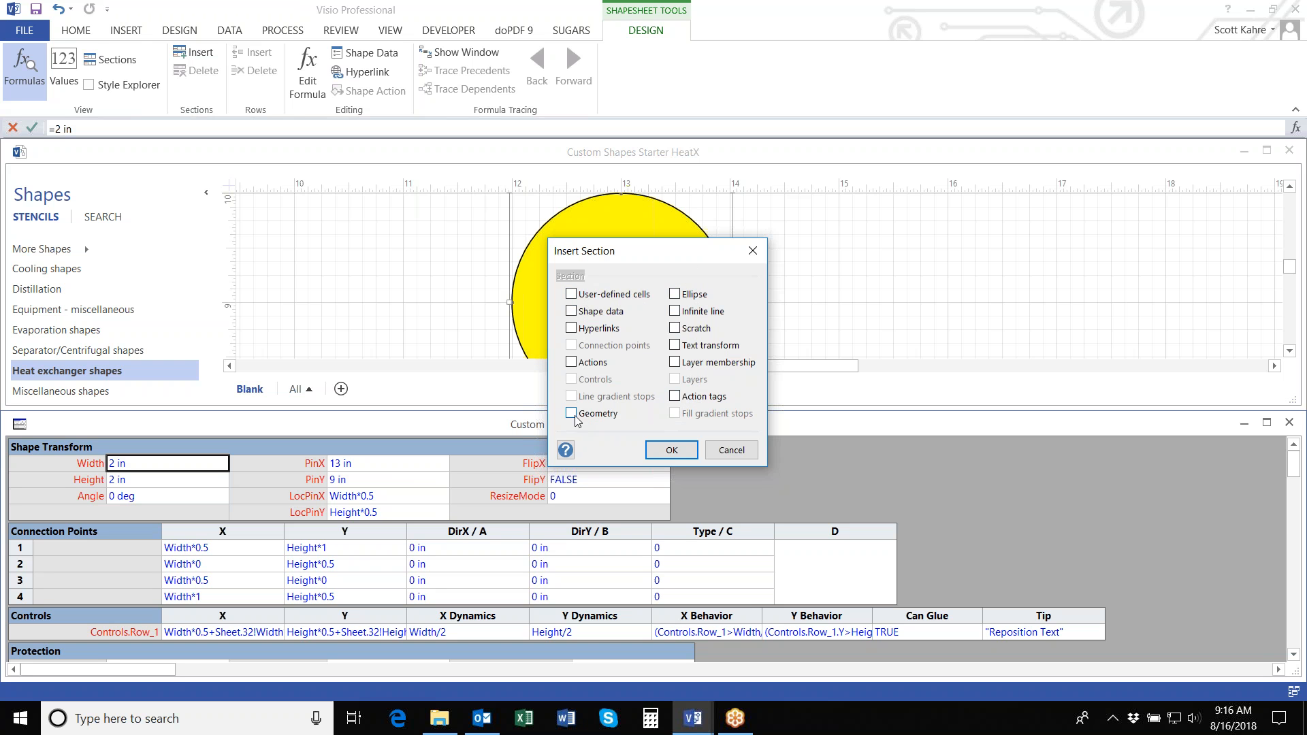
click(573, 296)
click(671, 451)
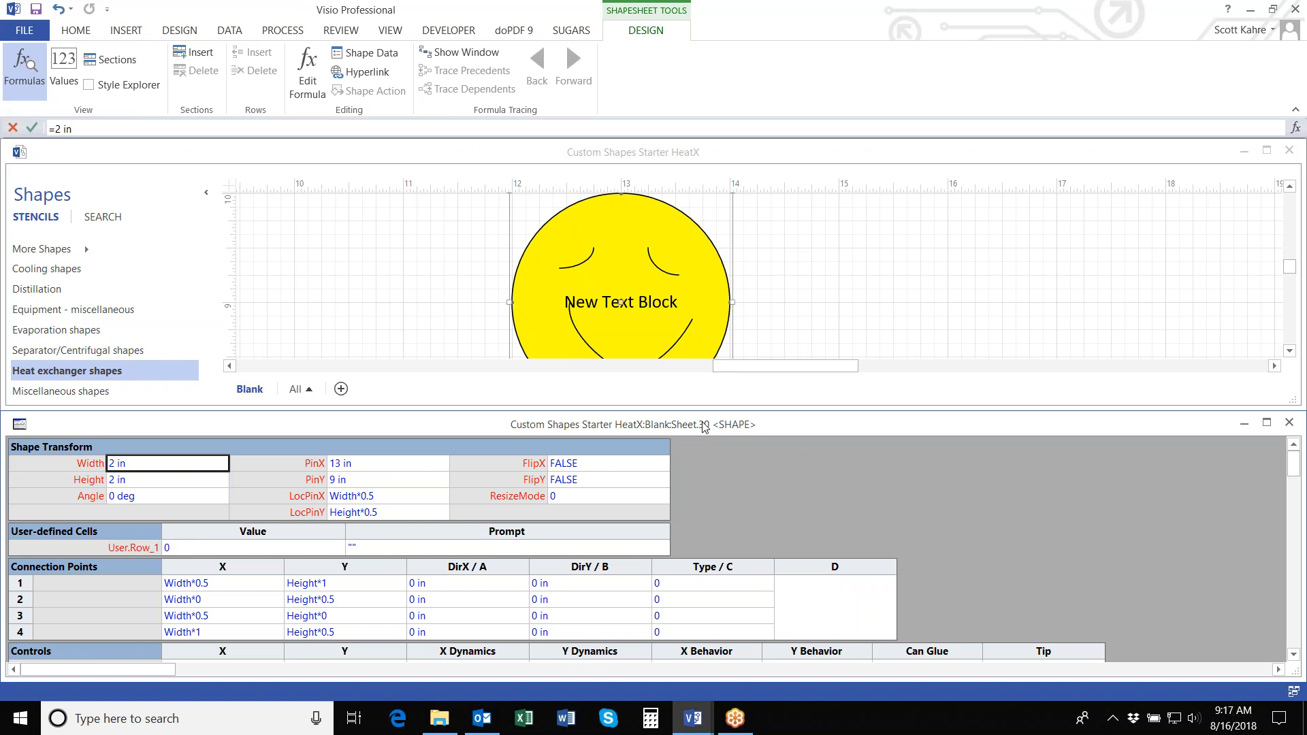
Step: Show the ShapeSheet of the existing heat exchanger station 100 and examine its User-defined Cells section
drag(783, 374, 682, 382)
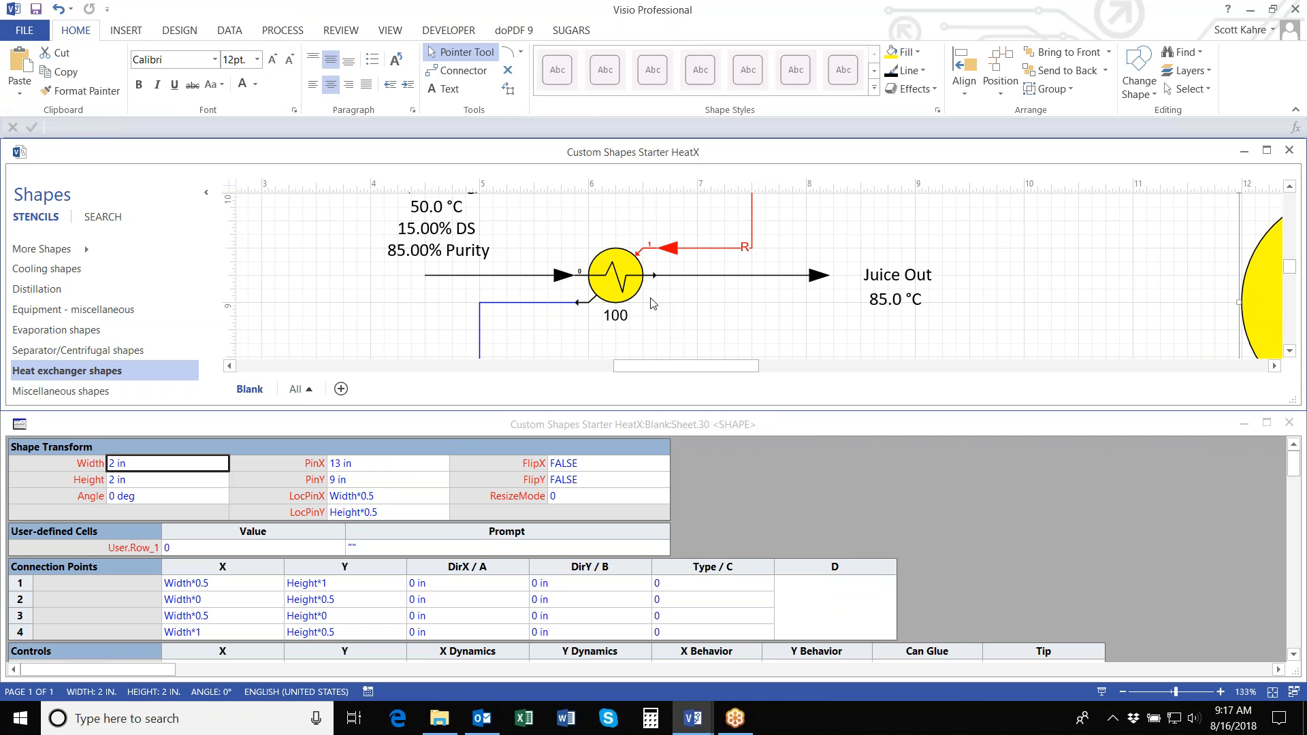
click(614, 272)
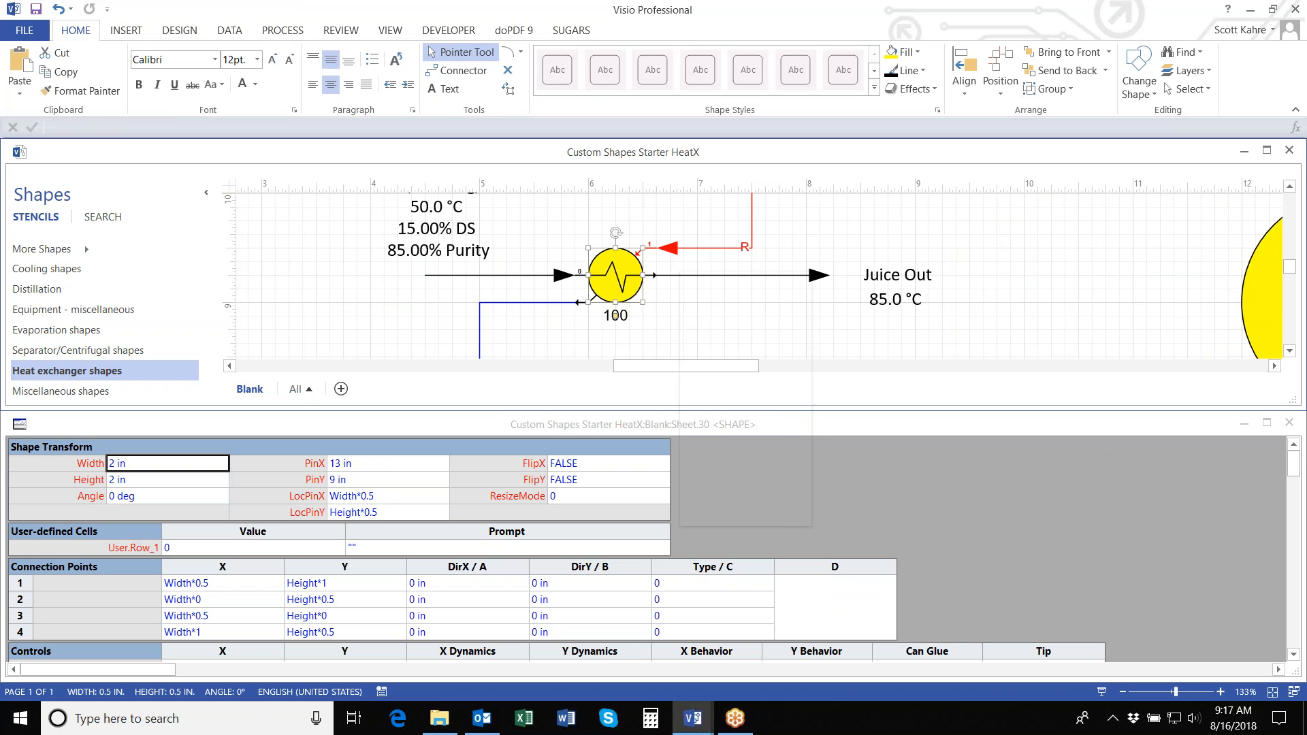
right_click(633, 280)
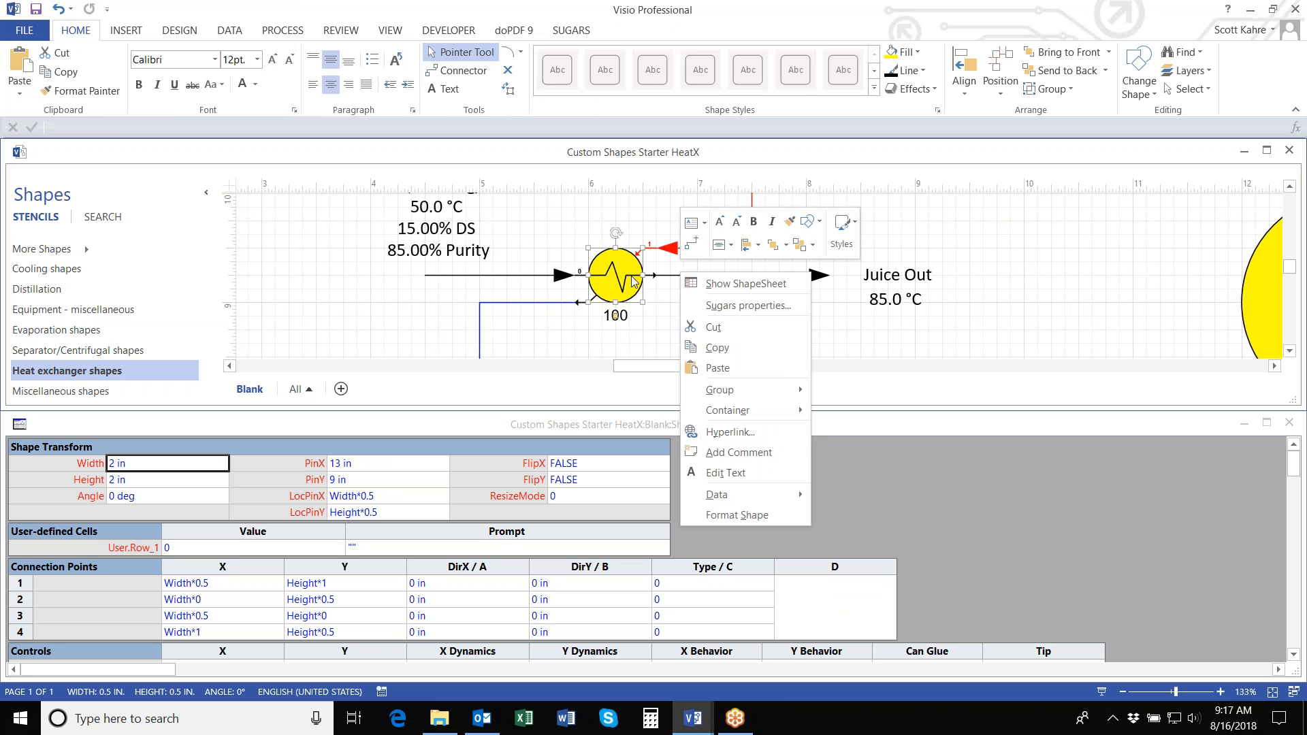
click(737, 285)
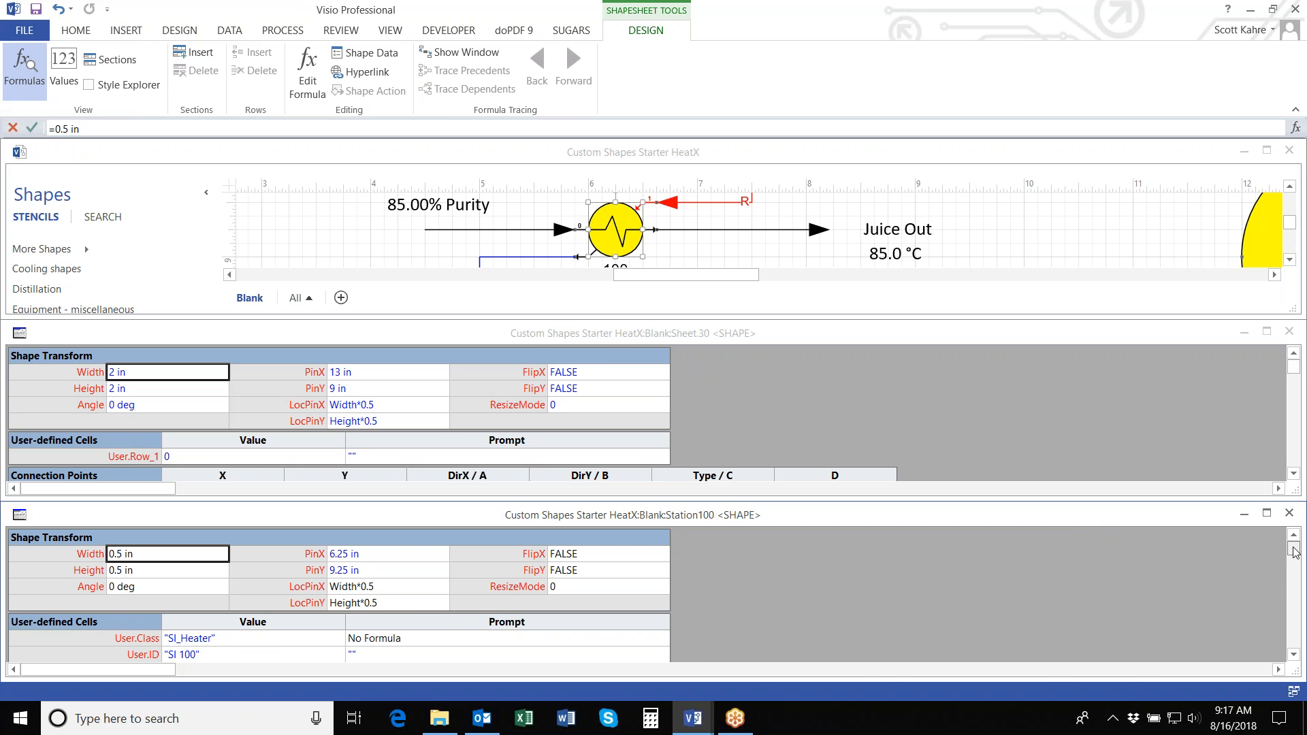
scroll(1293, 552, down, 2)
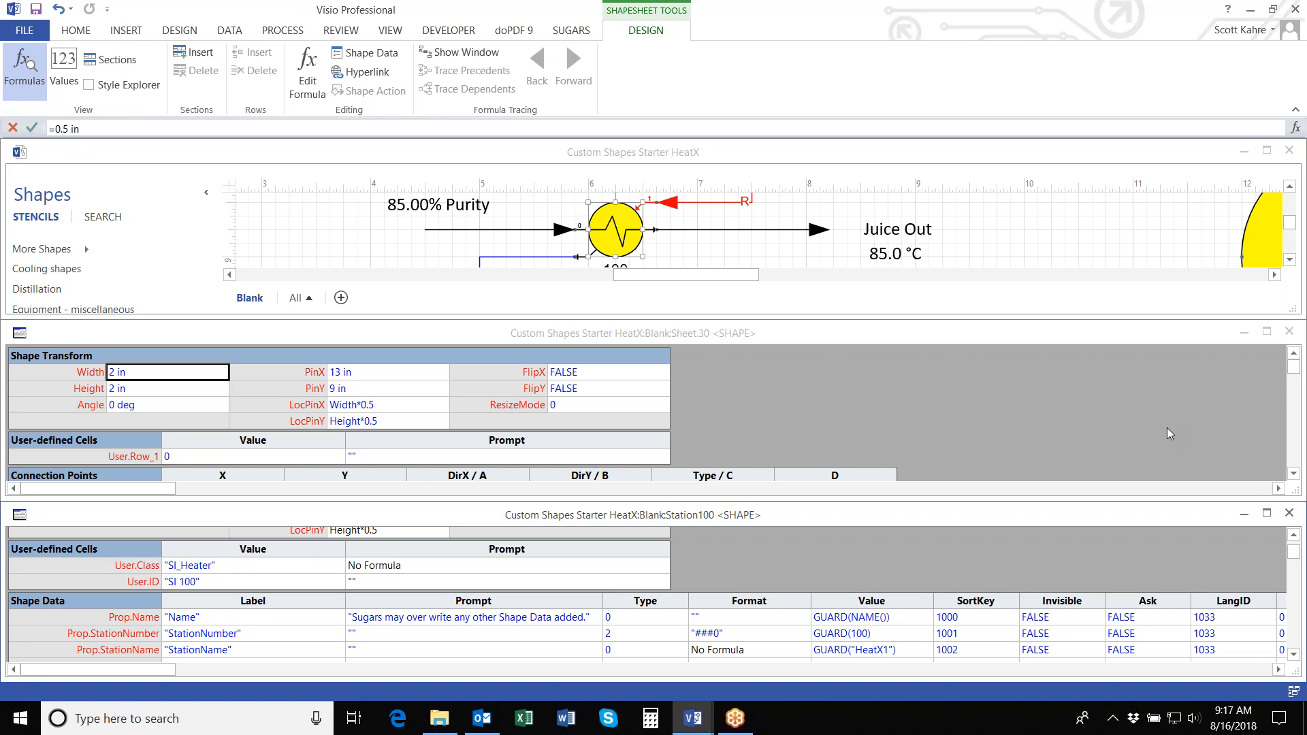
Step: Rename the user-defined row in the grouped face's ShapeSheet to Class
click(1292, 473)
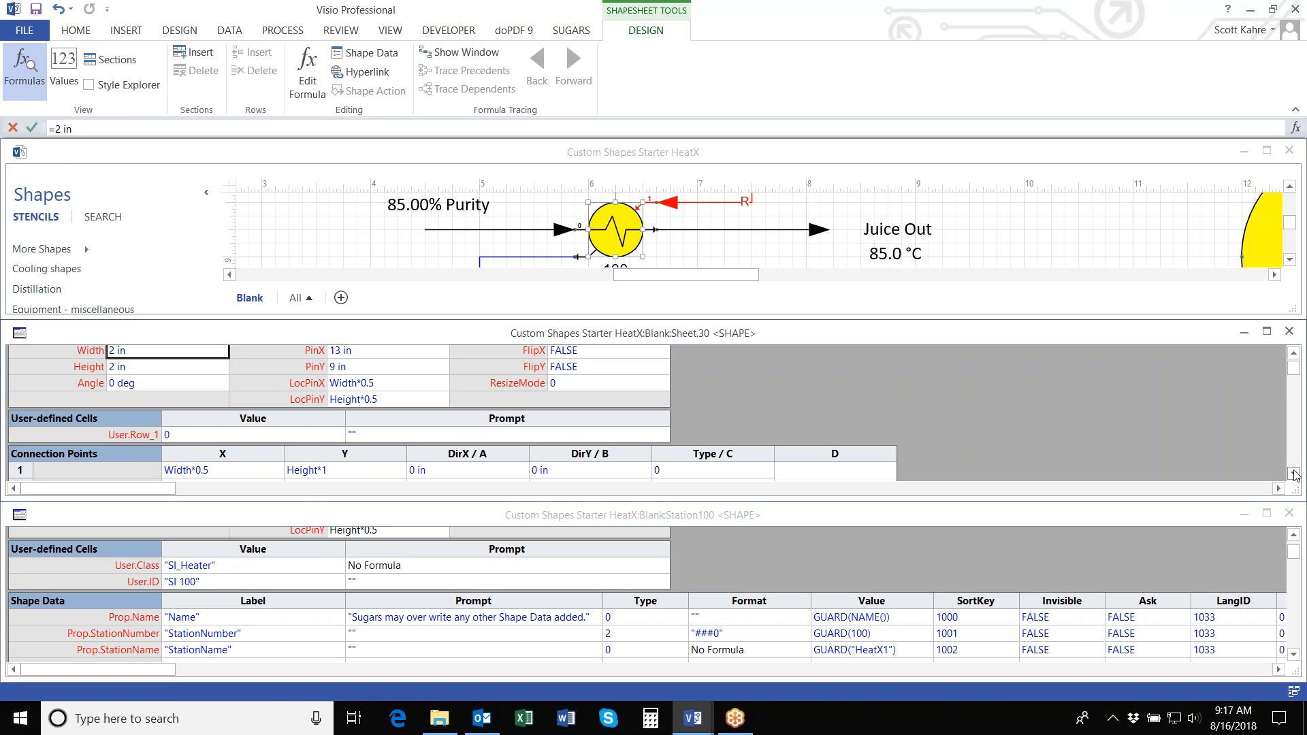
click(1292, 474)
click(136, 394)
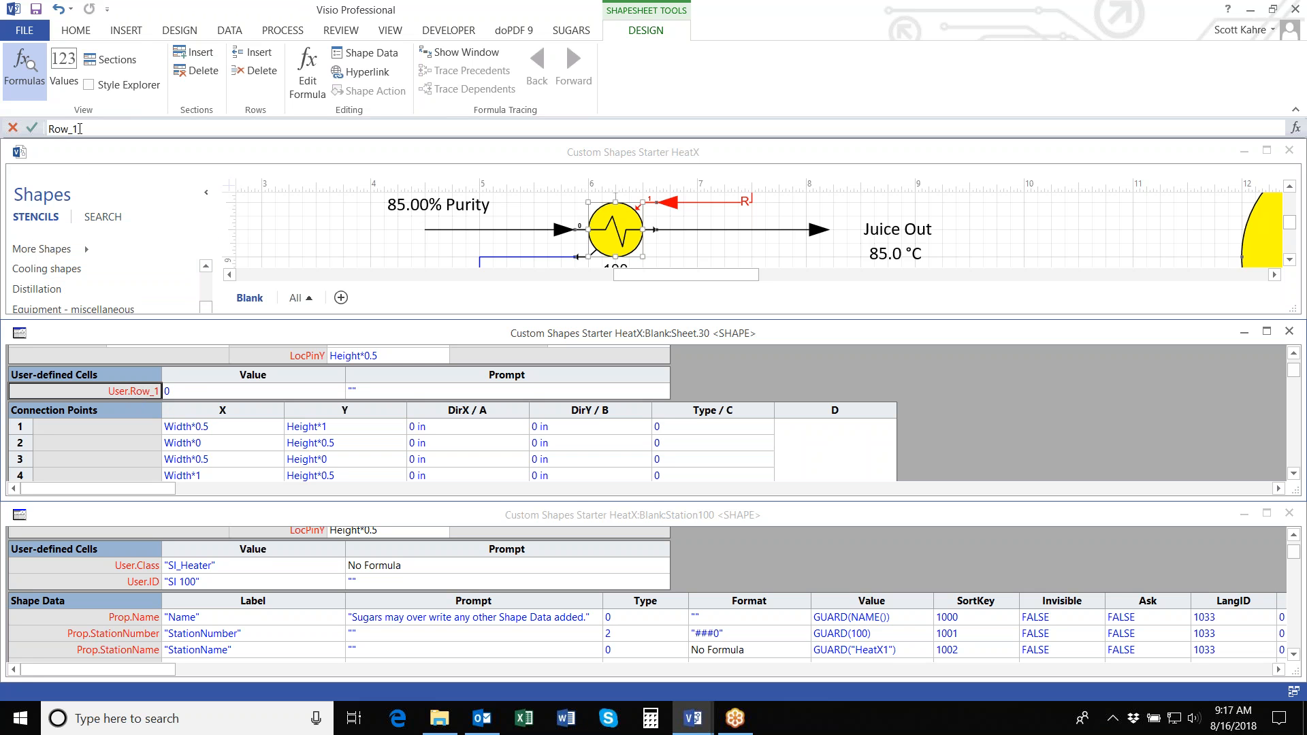
drag(80, 129, 46, 129)
text(Class)
key(Return)
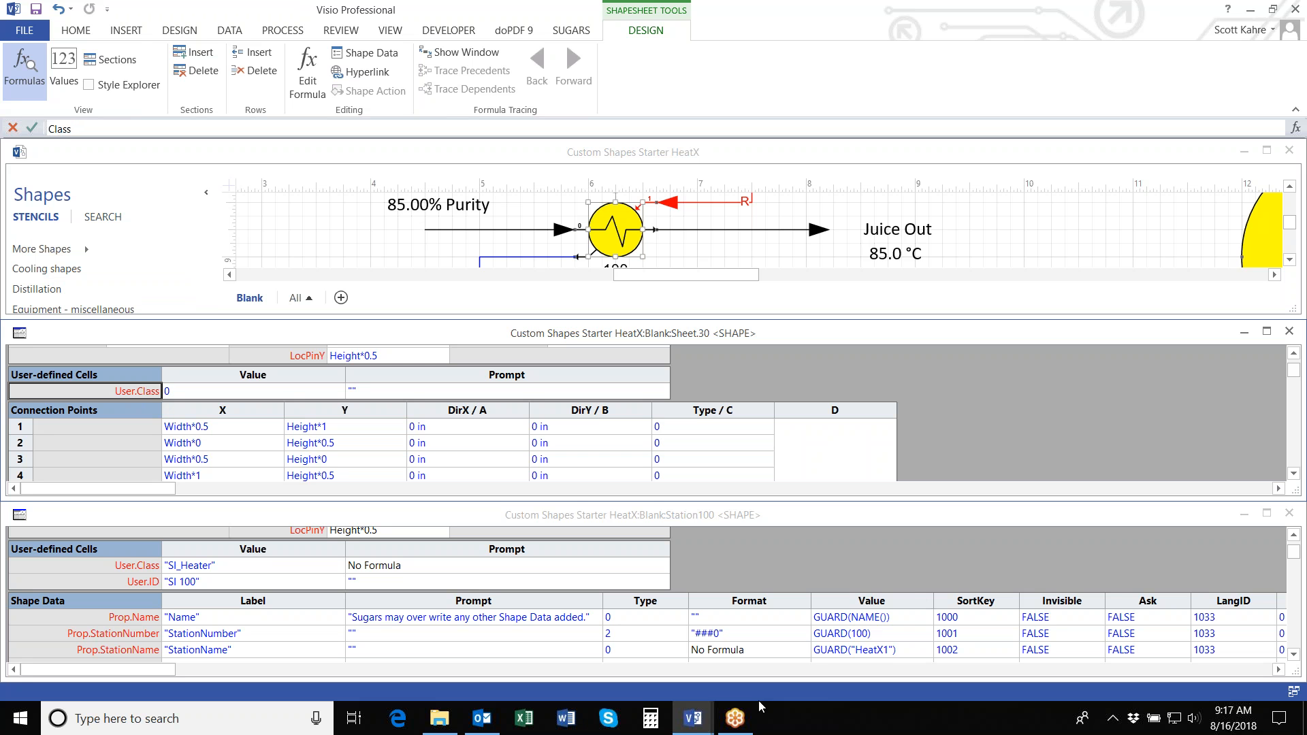
click(738, 715)
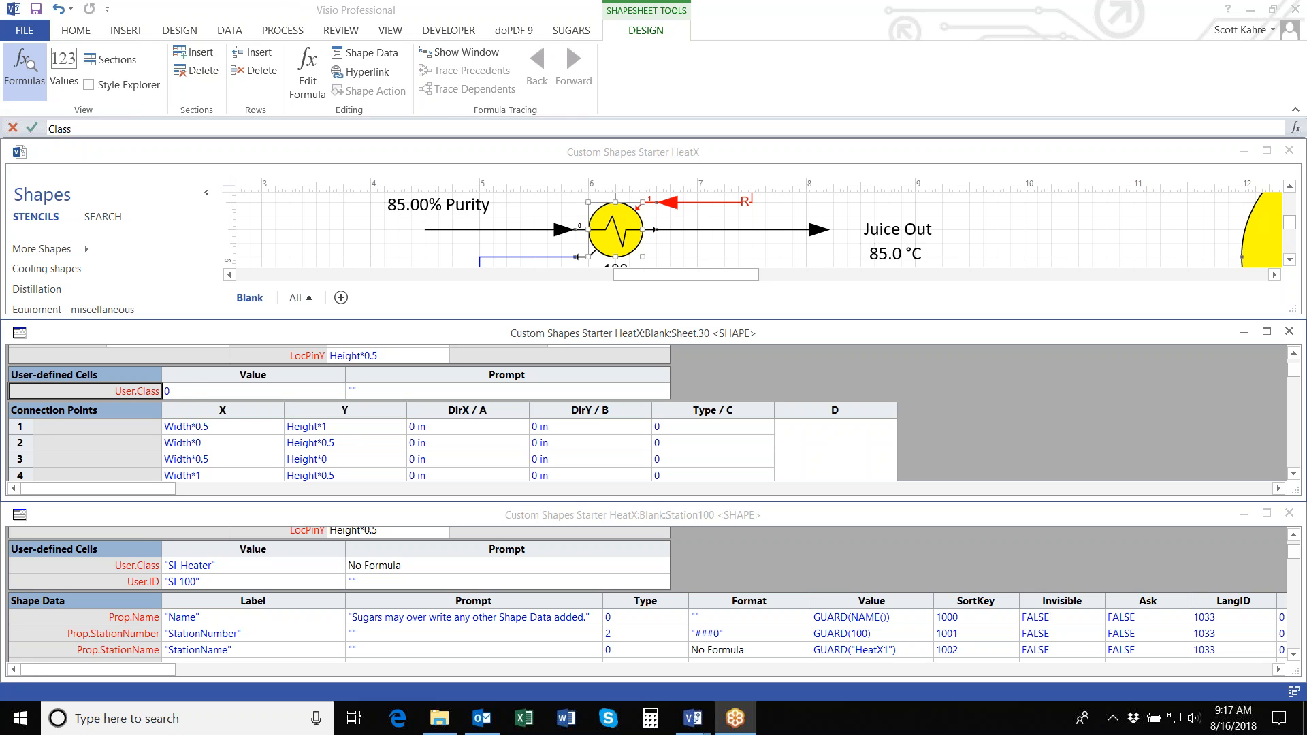
Step: Set the face's User.Class value to "SI_Heater" and close the ShapeSheet of station 100
click(198, 394)
click(175, 391)
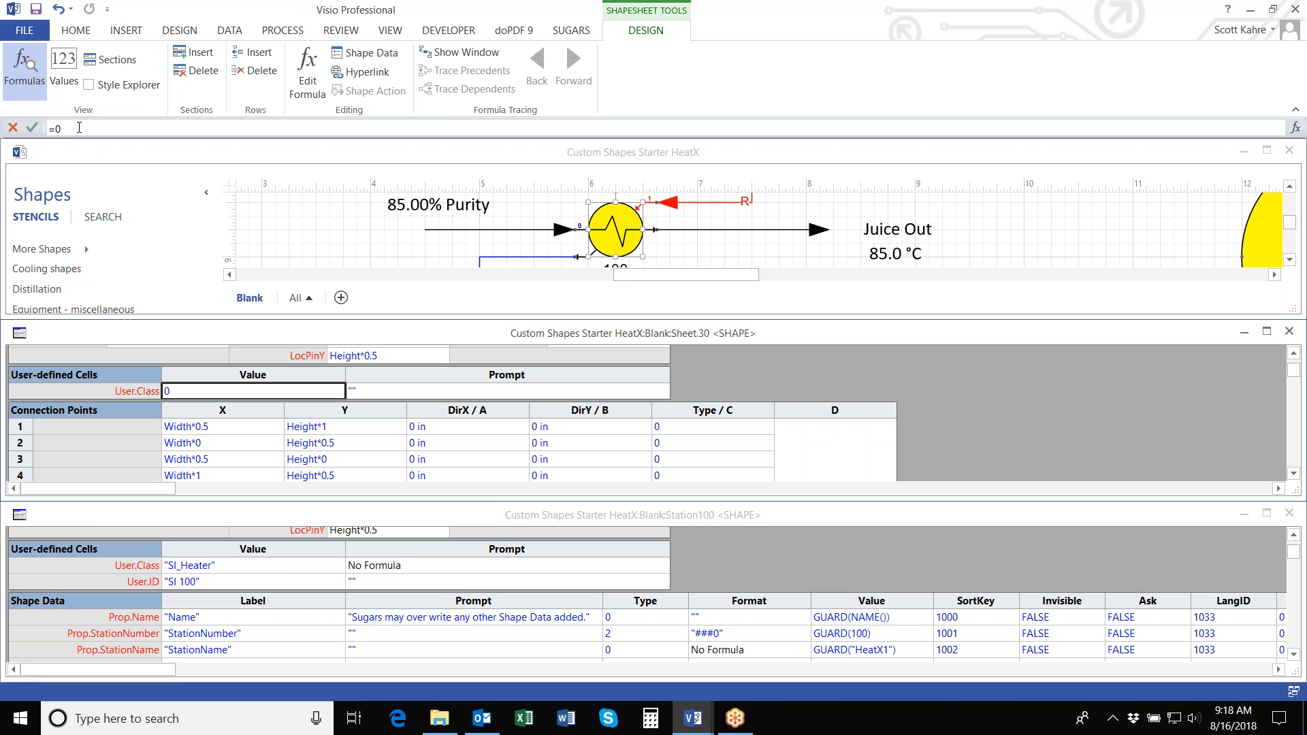
key(BackSpace)
text("SI_Heater")
key(Return)
click(1290, 515)
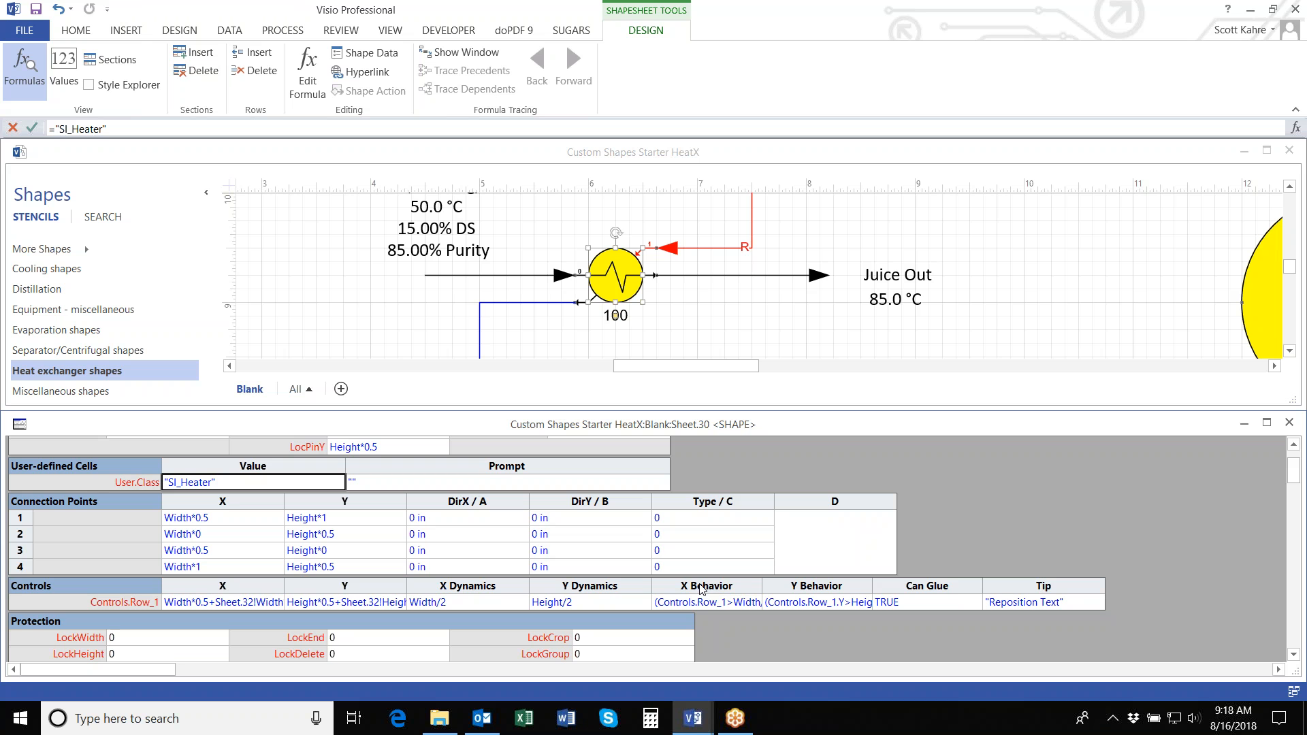
Step: Enlarge the drawing window and shrink the ShapeSheet window so the whole face shows above its Connection Points section
click(1294, 445)
click(1294, 445)
click(1294, 445)
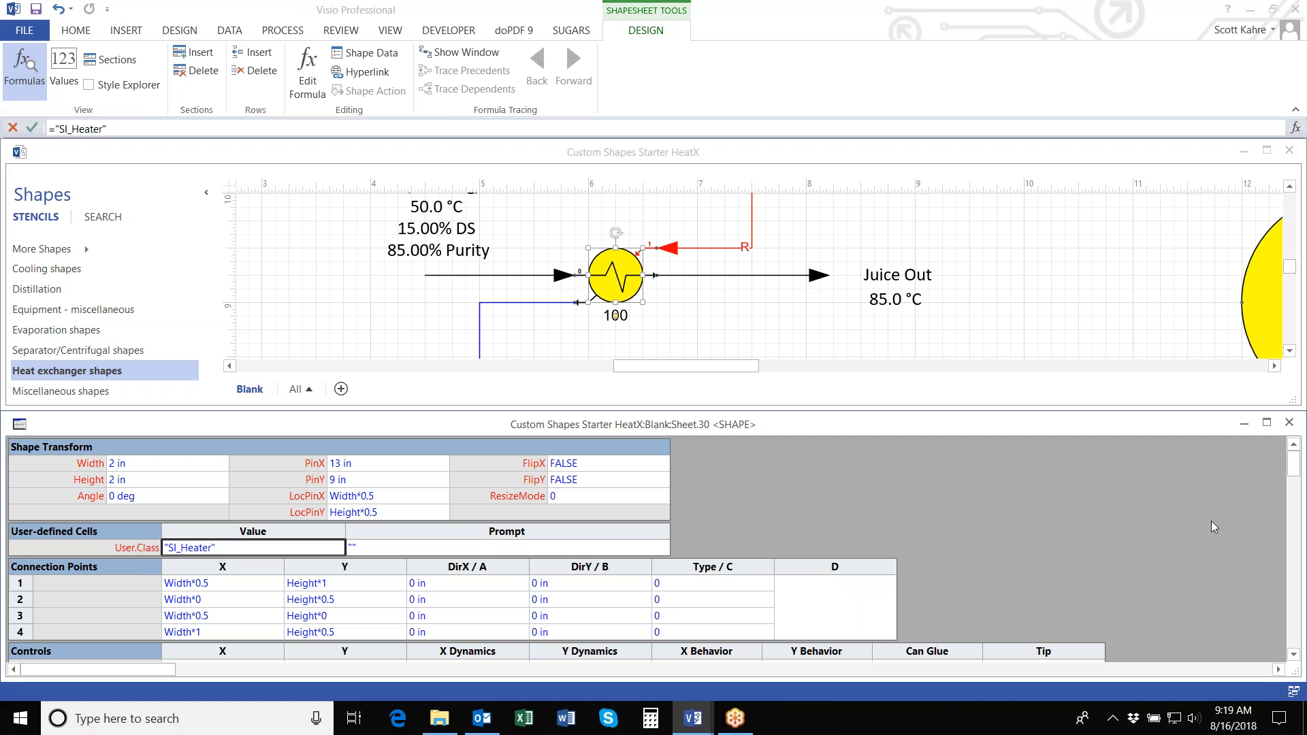
click(678, 373)
drag(708, 372, 798, 377)
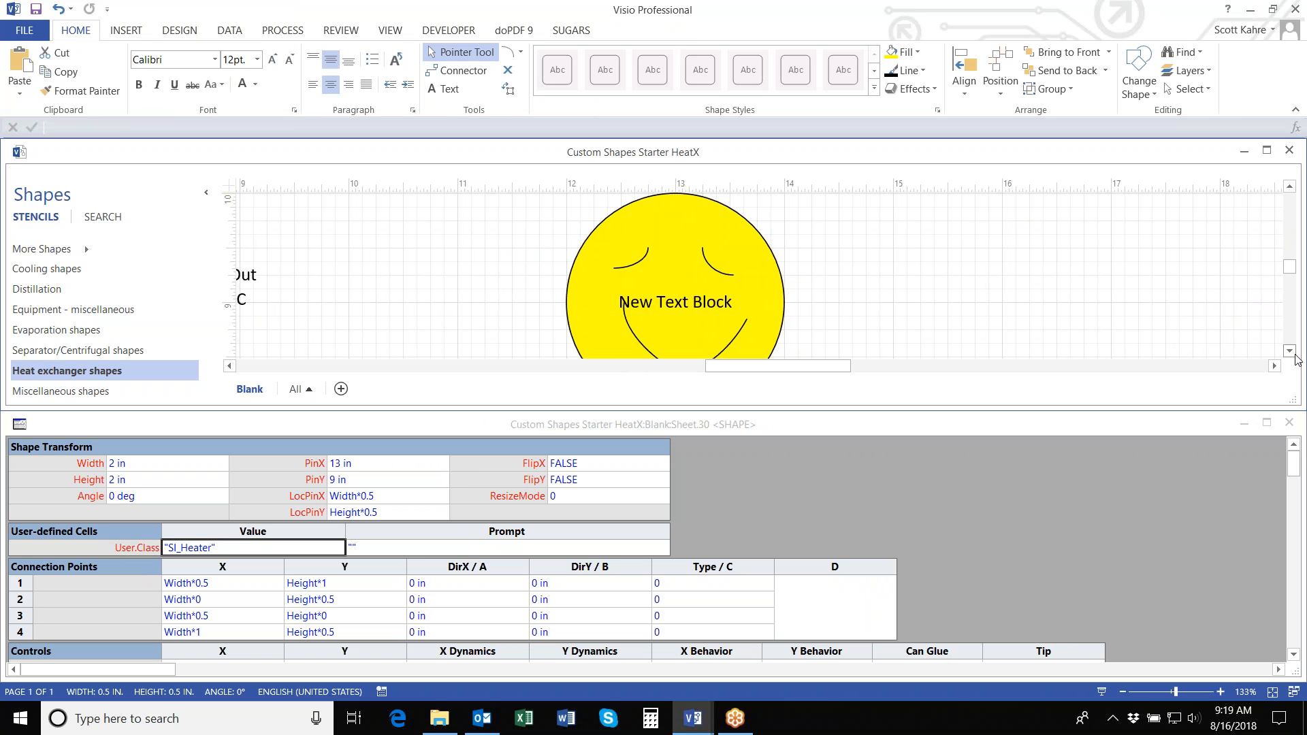
drag(1156, 408, 1144, 455)
click(1152, 429)
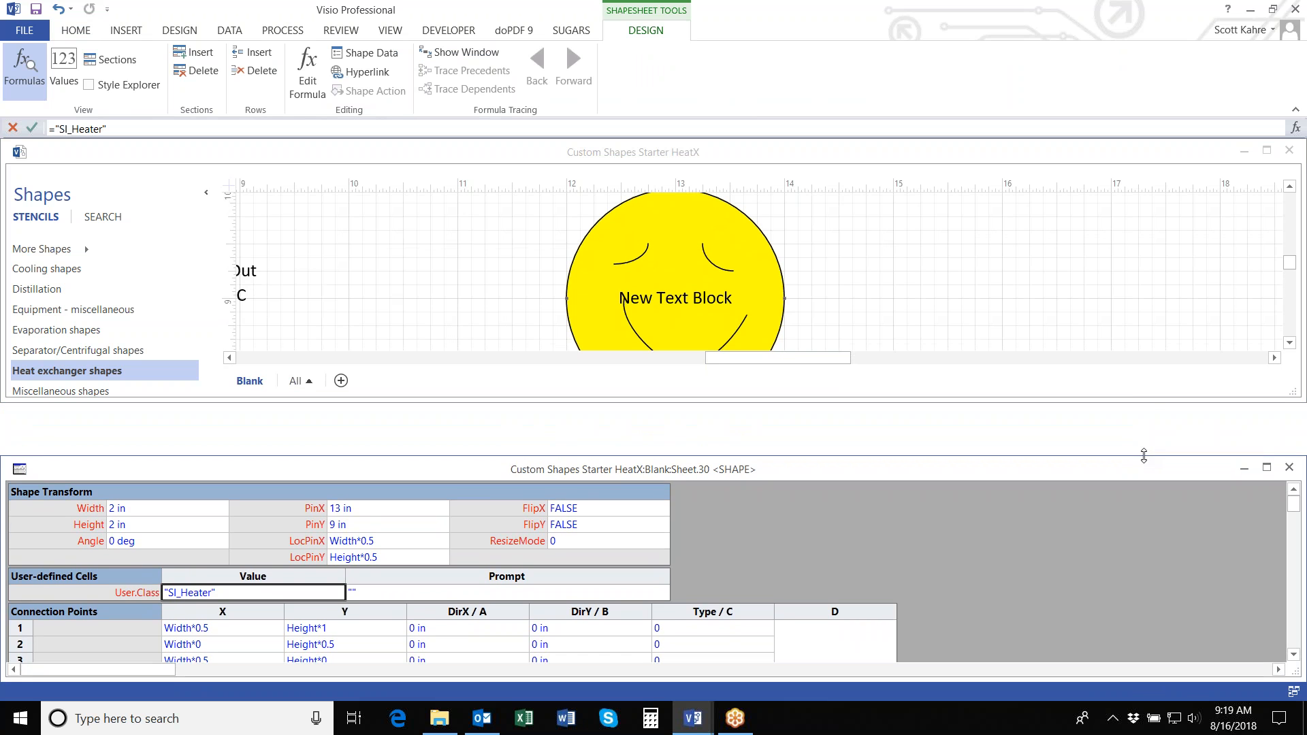
drag(1130, 403, 1132, 460)
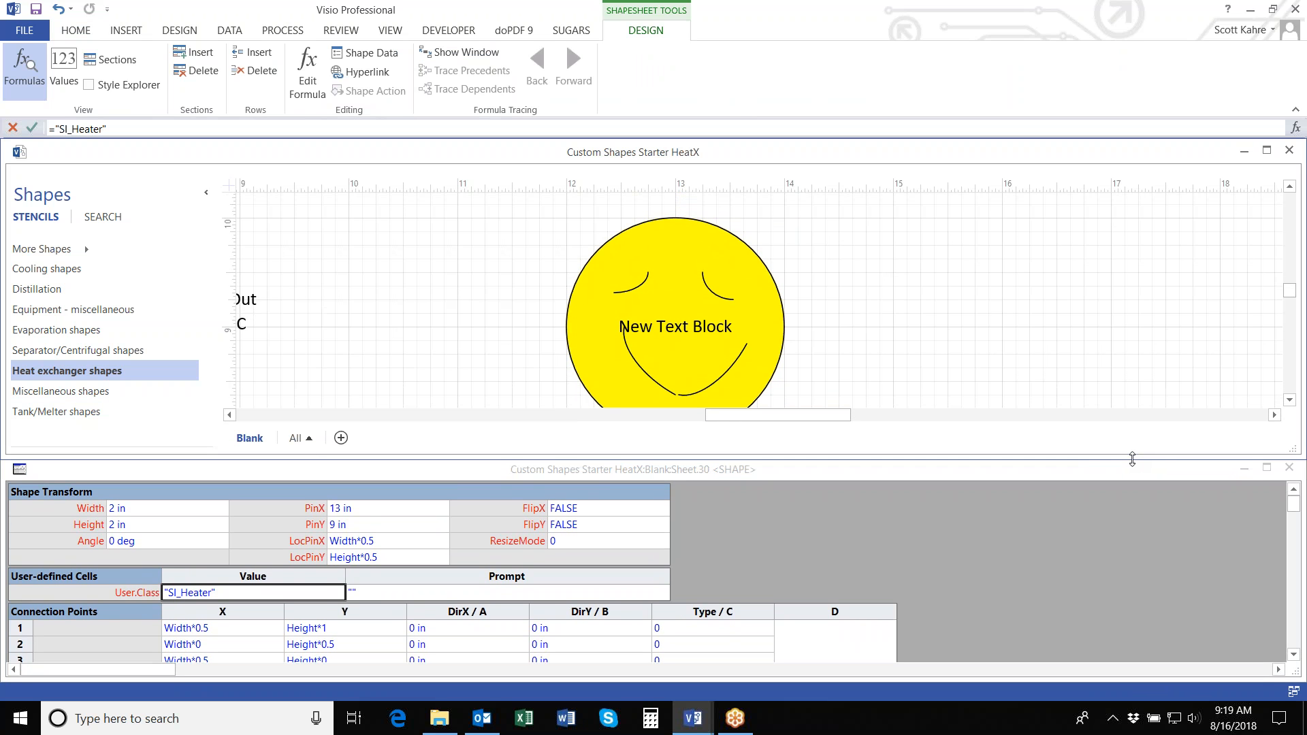
click(1289, 401)
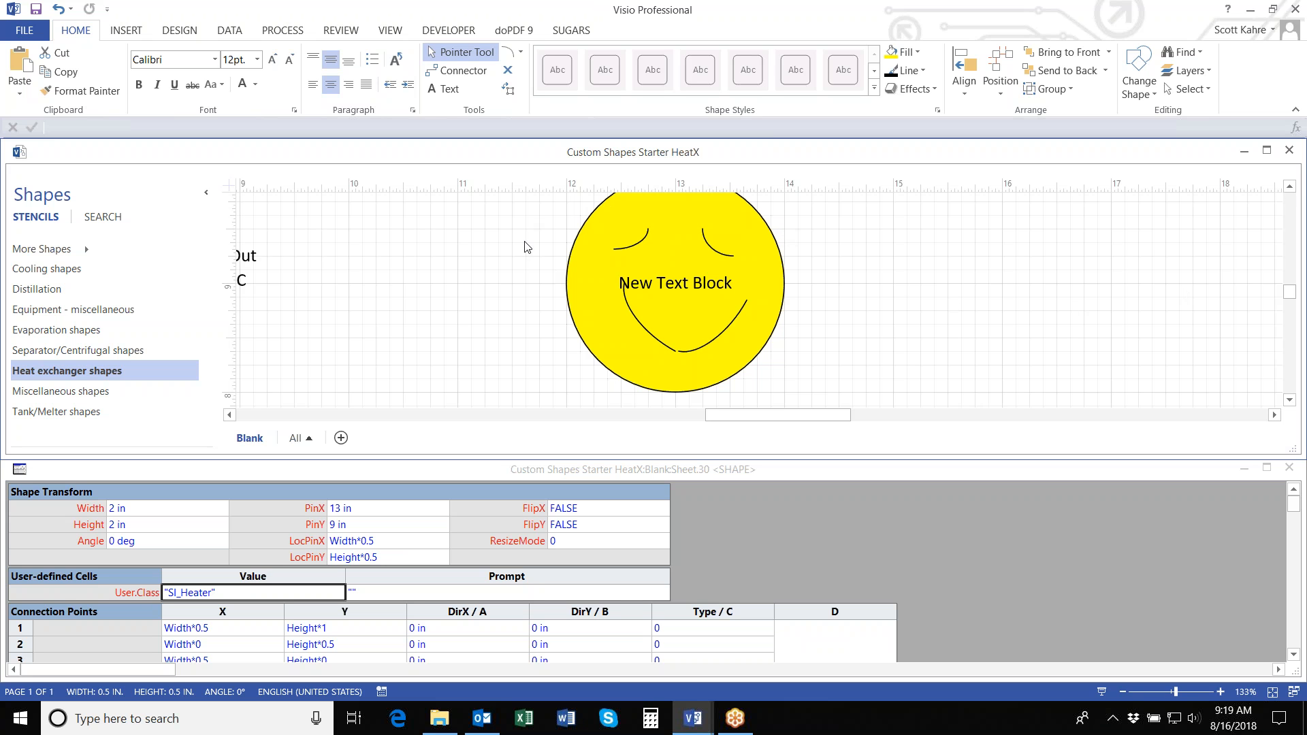
scroll(690, 293, down, 2)
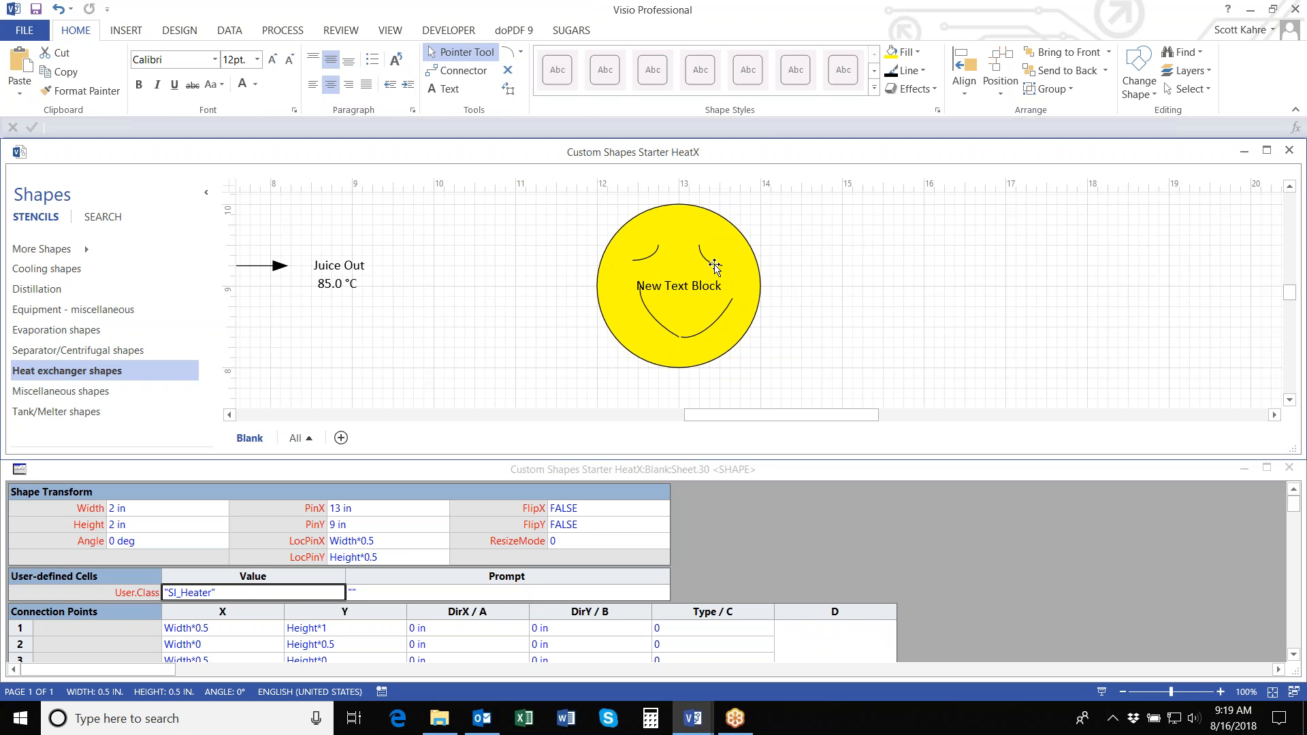
Step: Name connection point row 1, at the top of the face, Input1
click(114, 633)
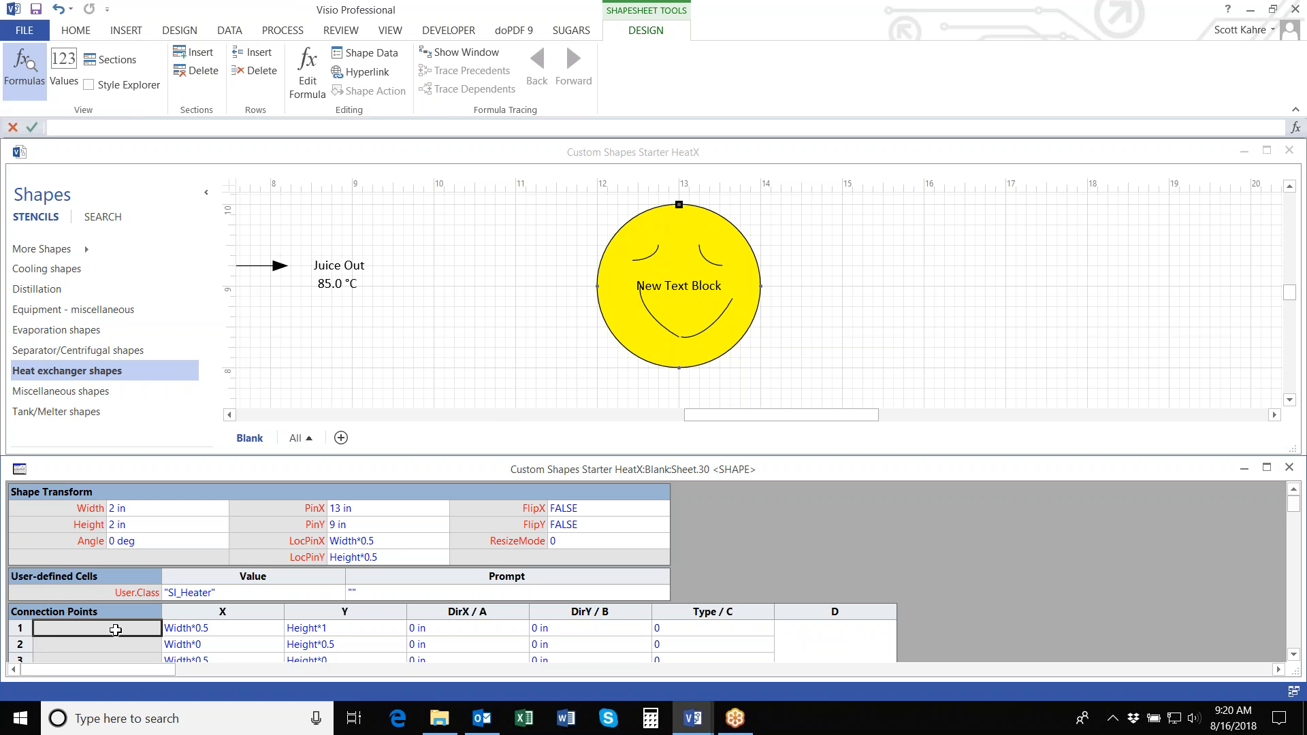
text(Input1)
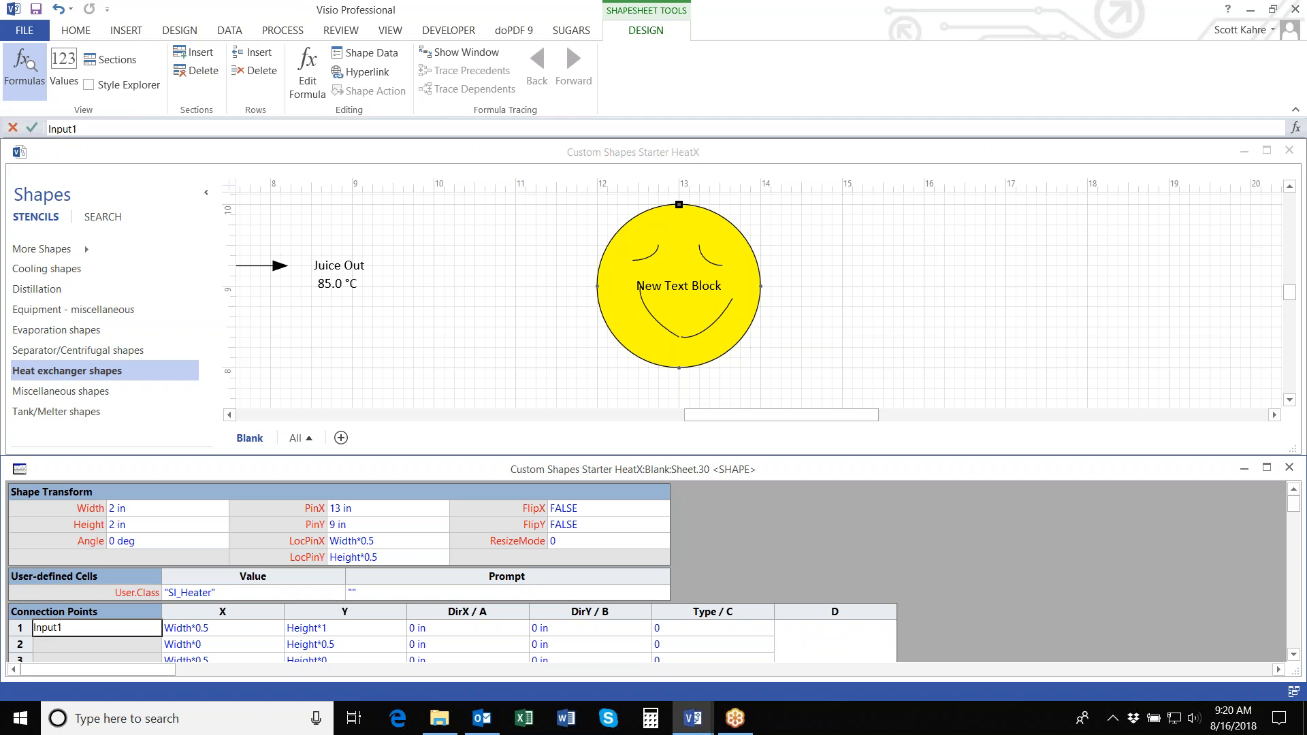
key(Return)
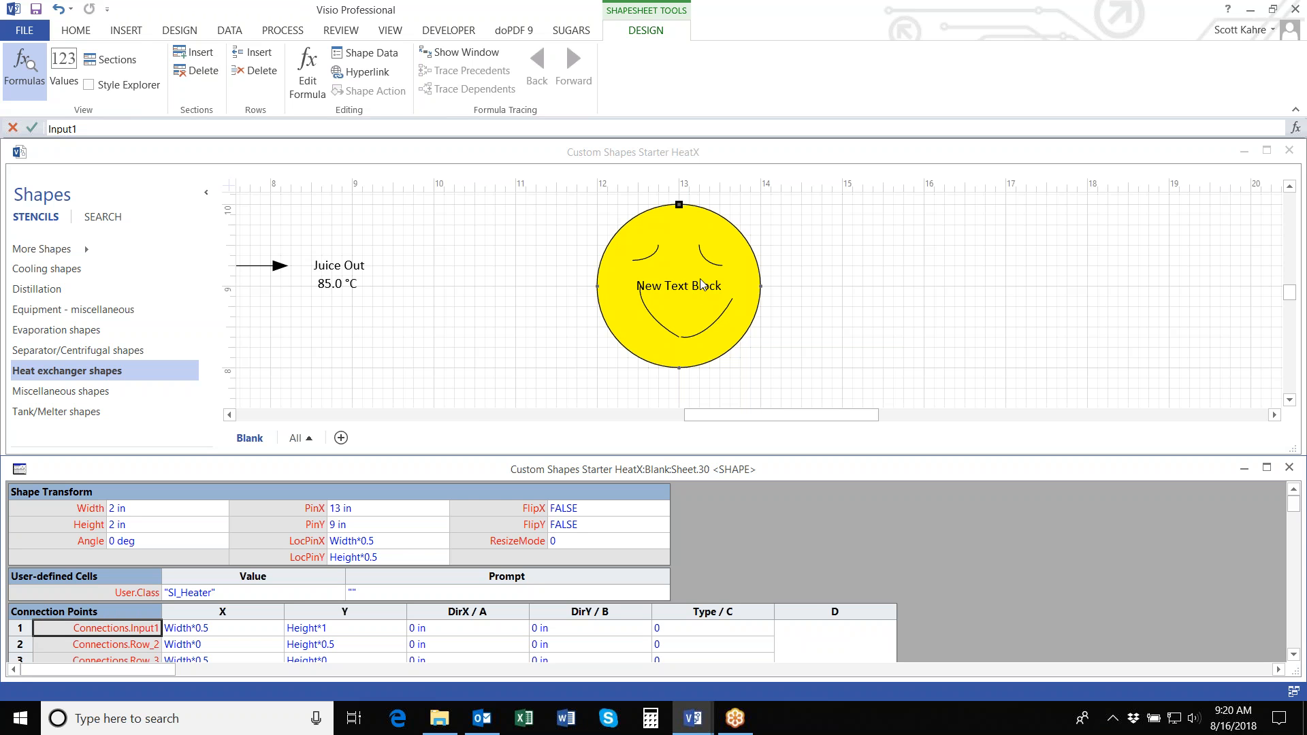
Step: Rename connection point row 2, on the left side of the face, to Input0
click(106, 646)
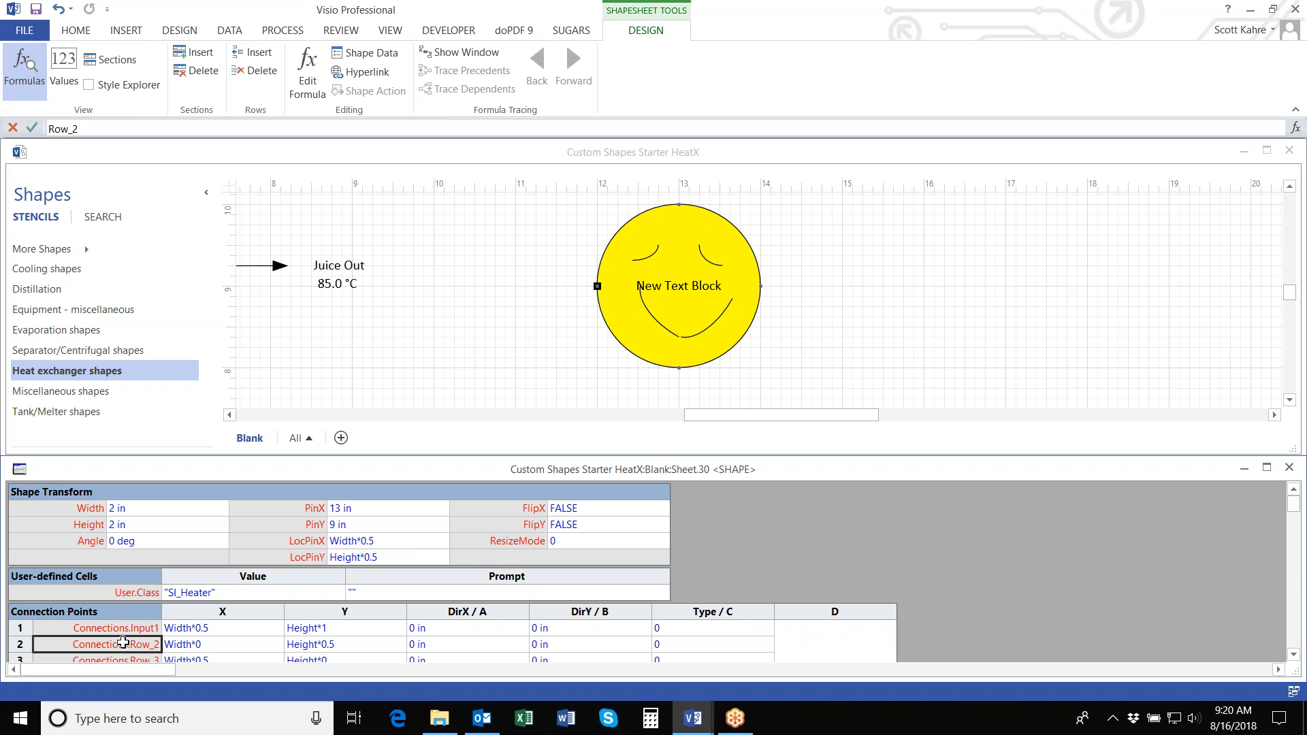
drag(86, 129, 46, 130)
double_click(101, 642)
drag(64, 643, 30, 639)
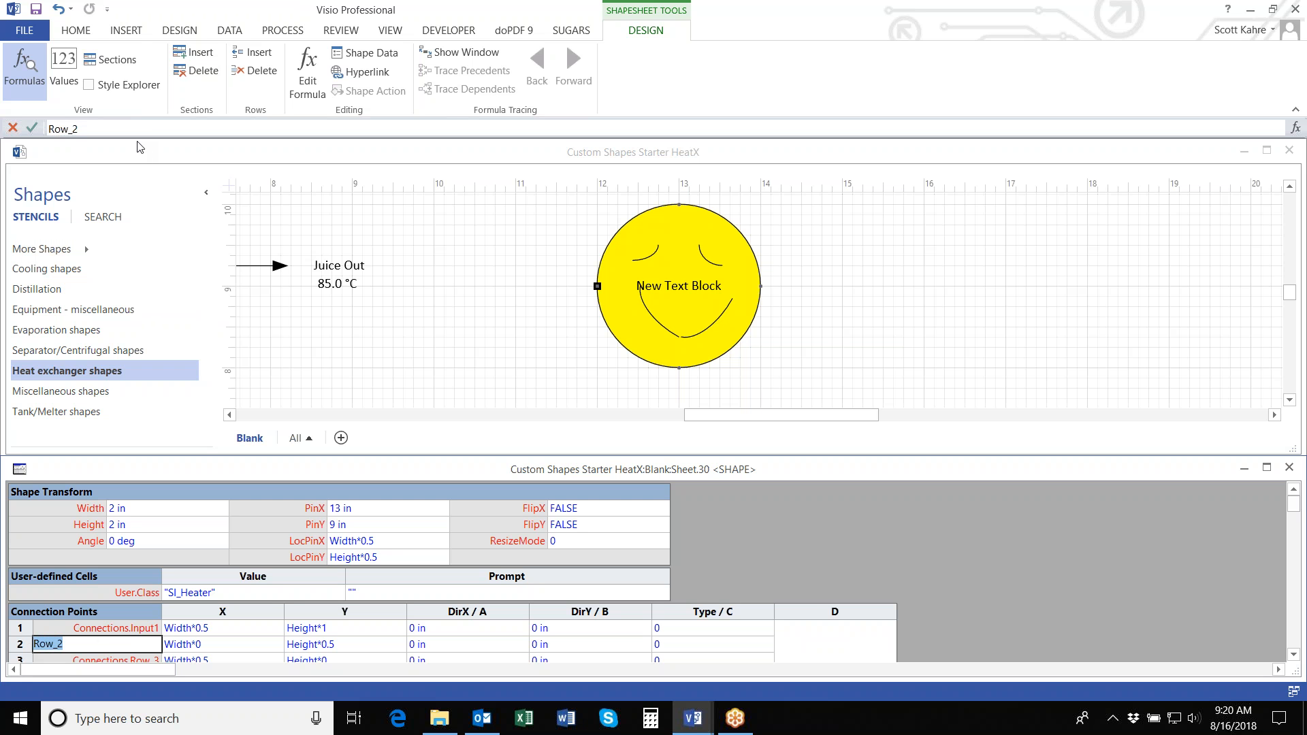
text(Input0)
key(Return)
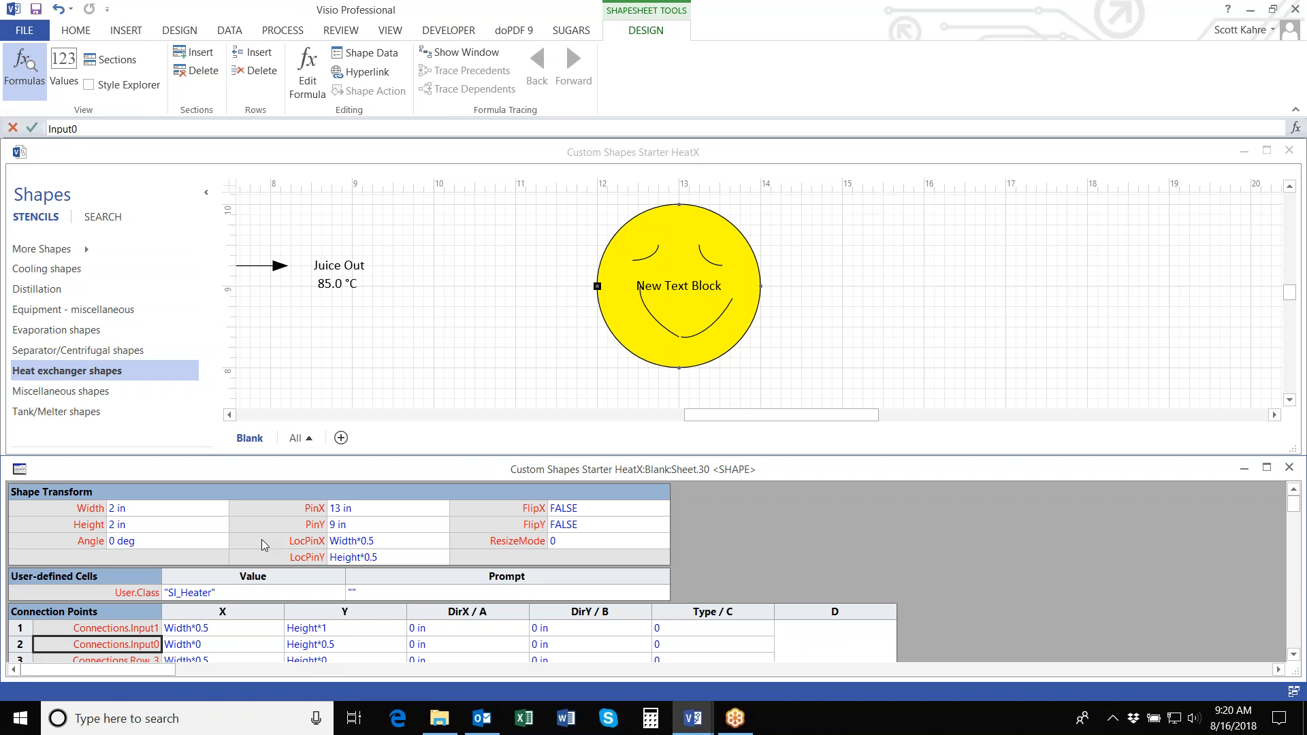
Step: Rename connection point row 3, at the bottom of the face, to Output1
scroll(230, 606, down, 1)
click(130, 640)
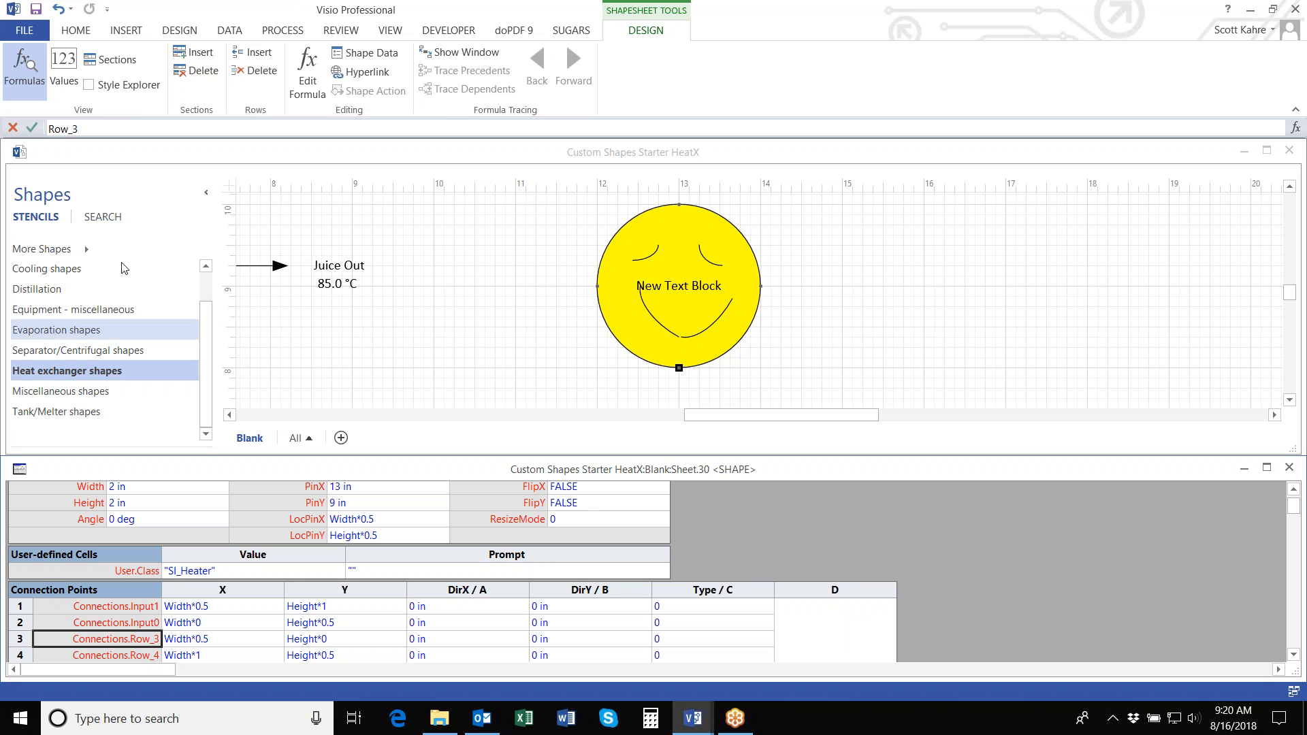
drag(79, 130, 47, 130)
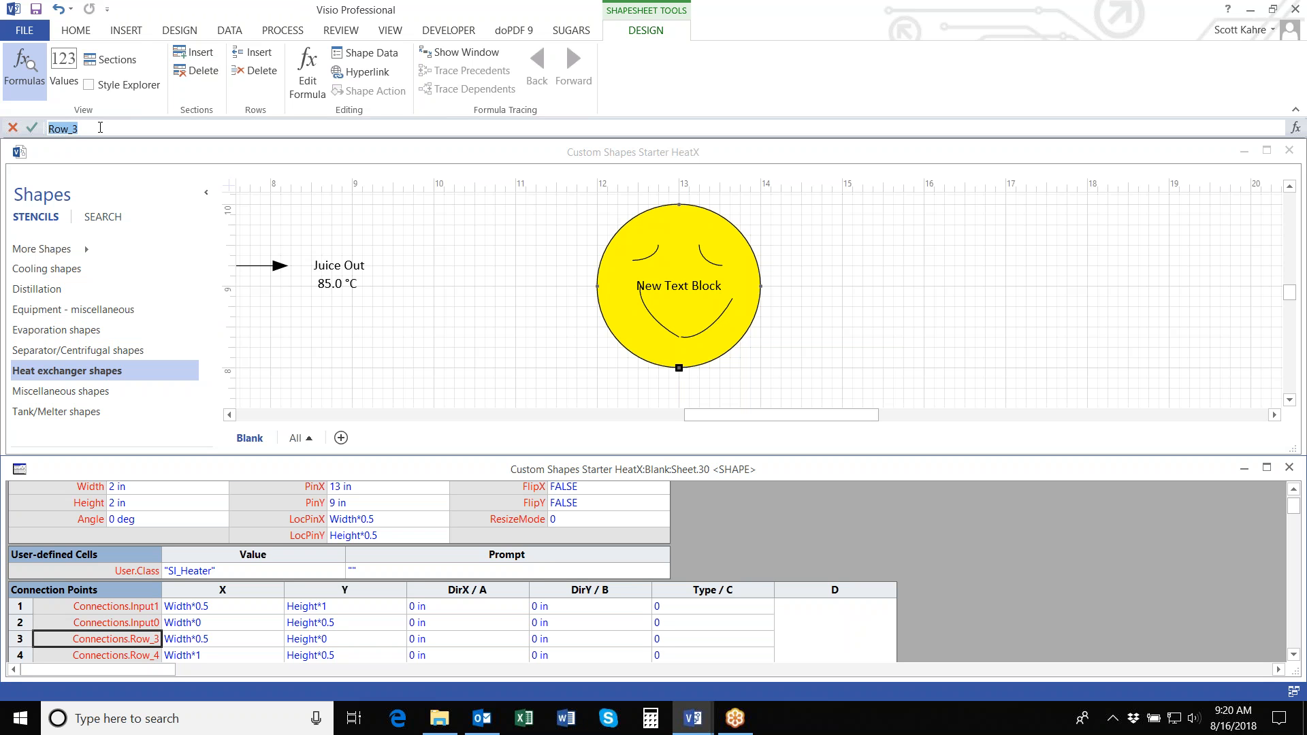
text(Outpu)
text(t1)
key(Return)
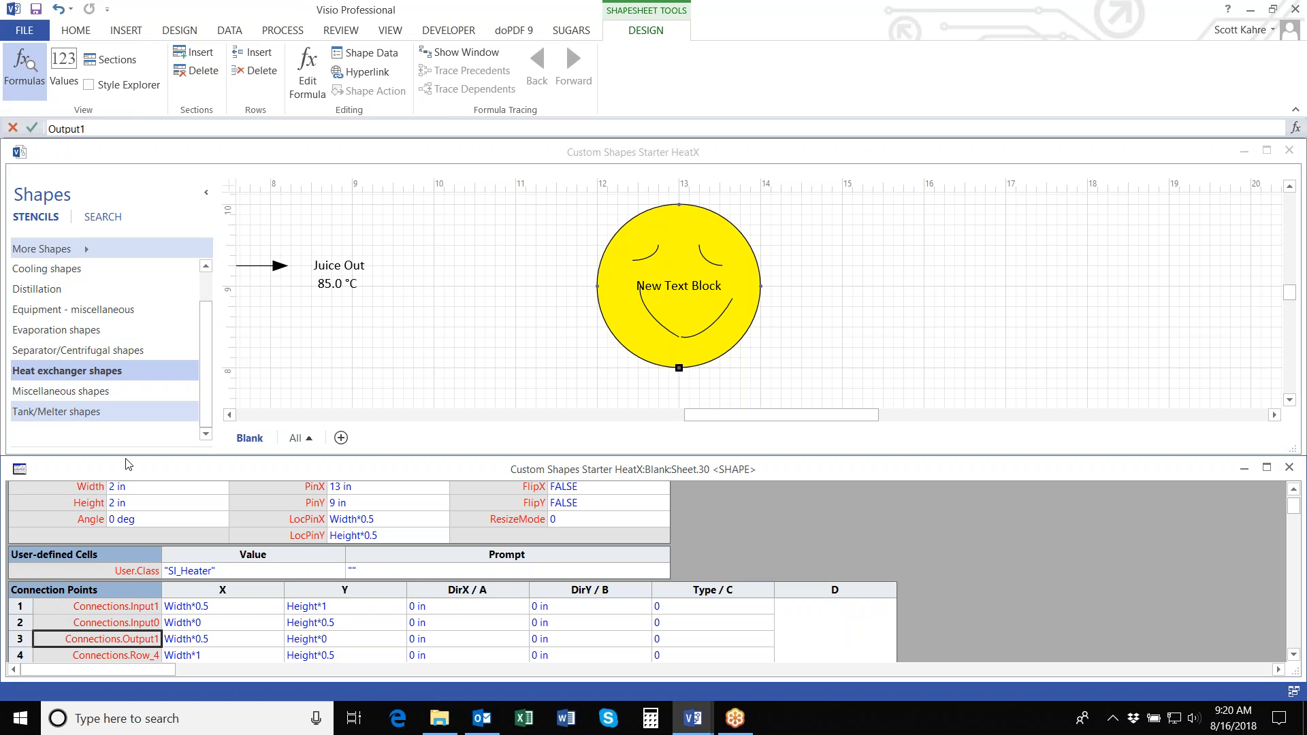
Step: Rename connection point row 4, on the right side of the face, to Output0
click(113, 655)
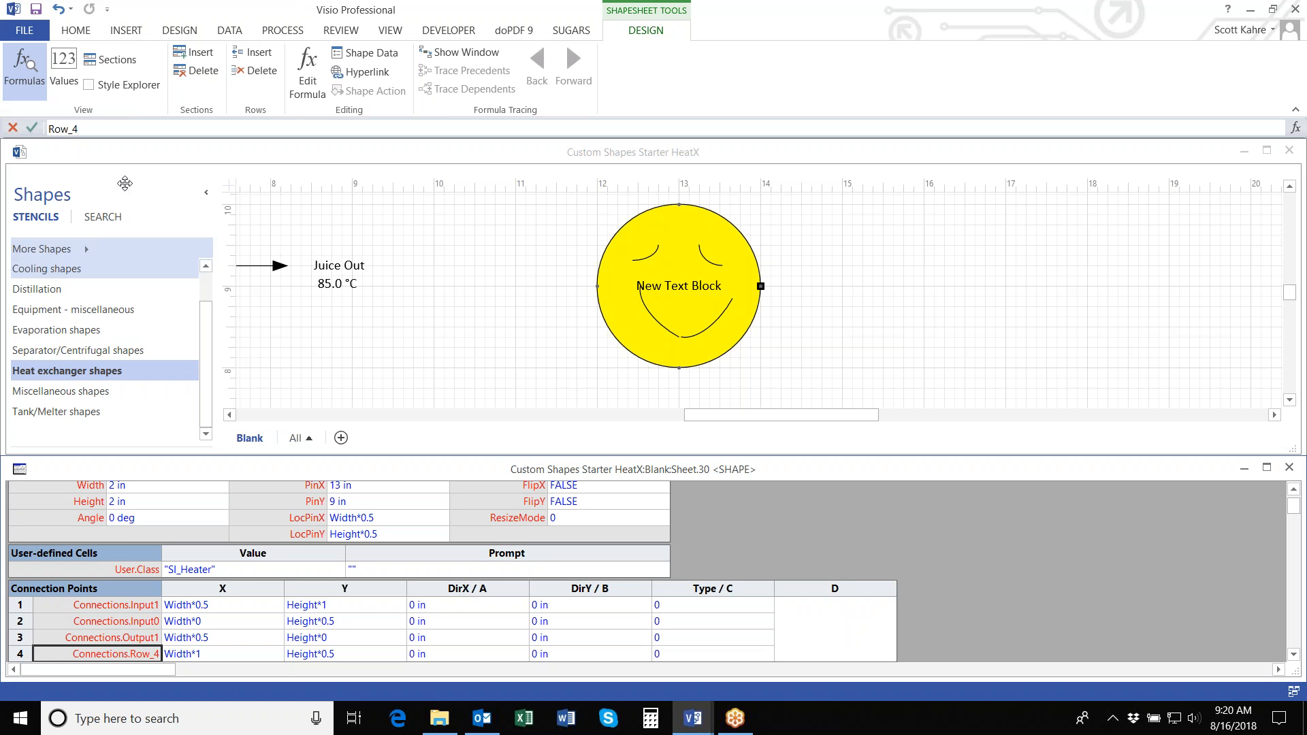
drag(82, 130, 47, 131)
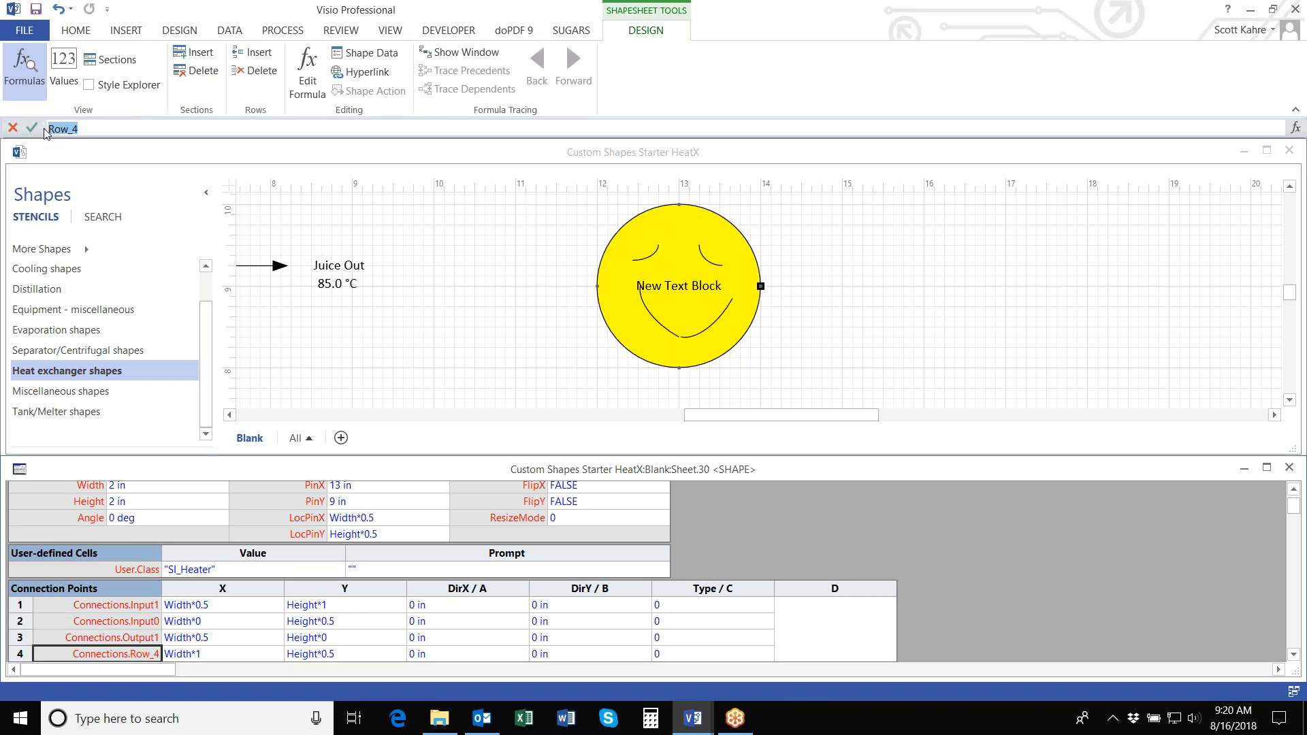
text(Output0)
key(Return)
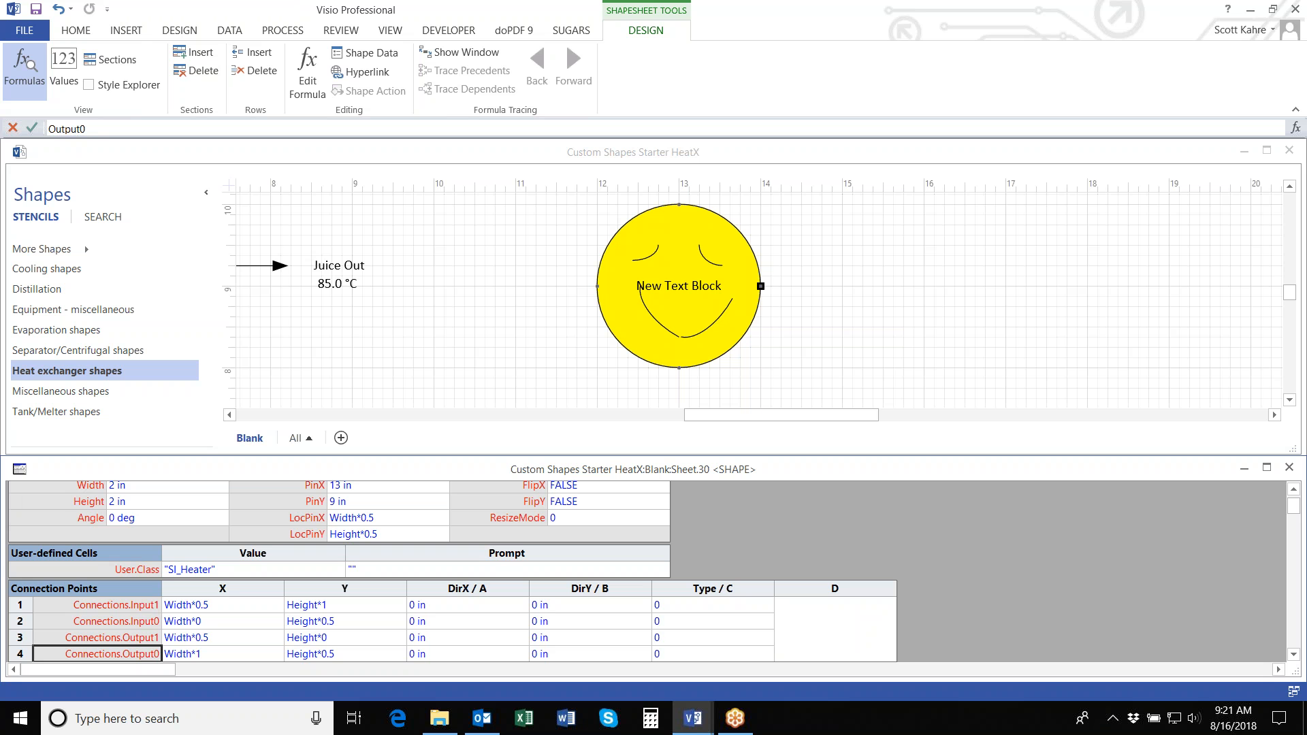
Step: Close the face's ShapeSheet and maximize the drawing window, leaving the face deselected
click(1288, 469)
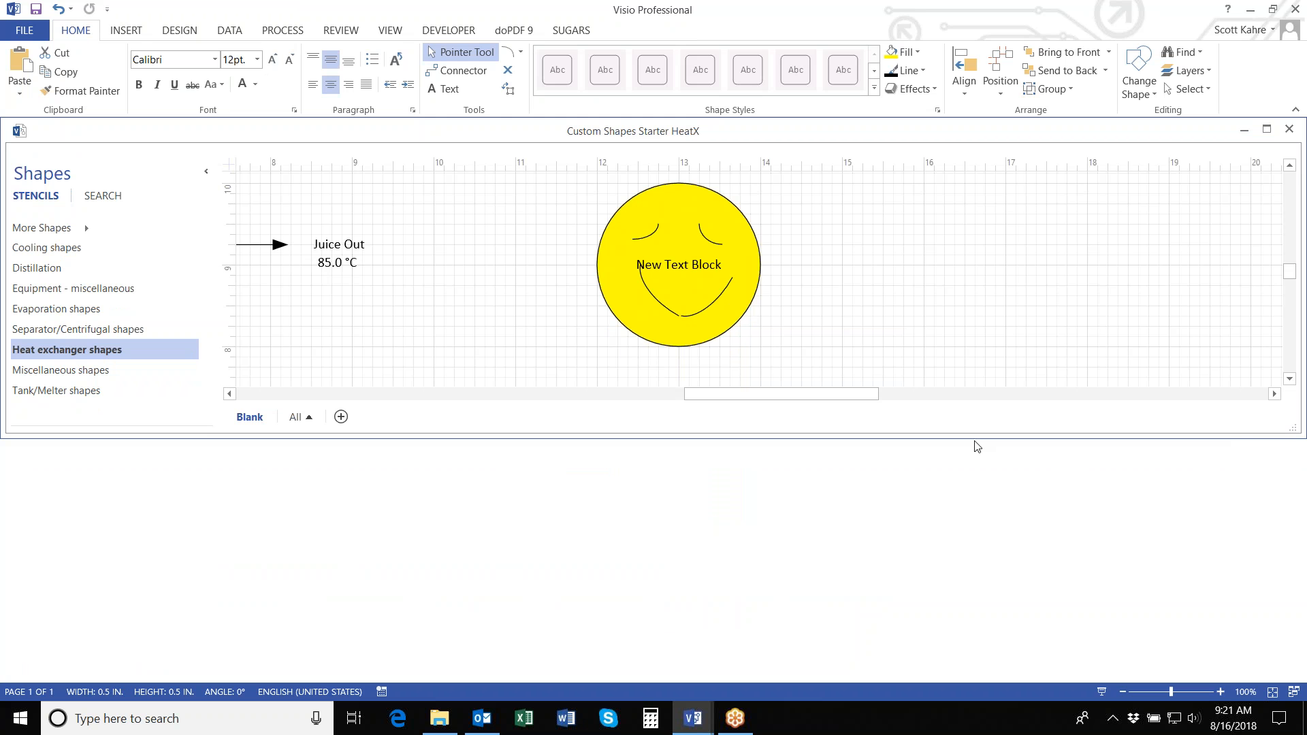
click(1265, 130)
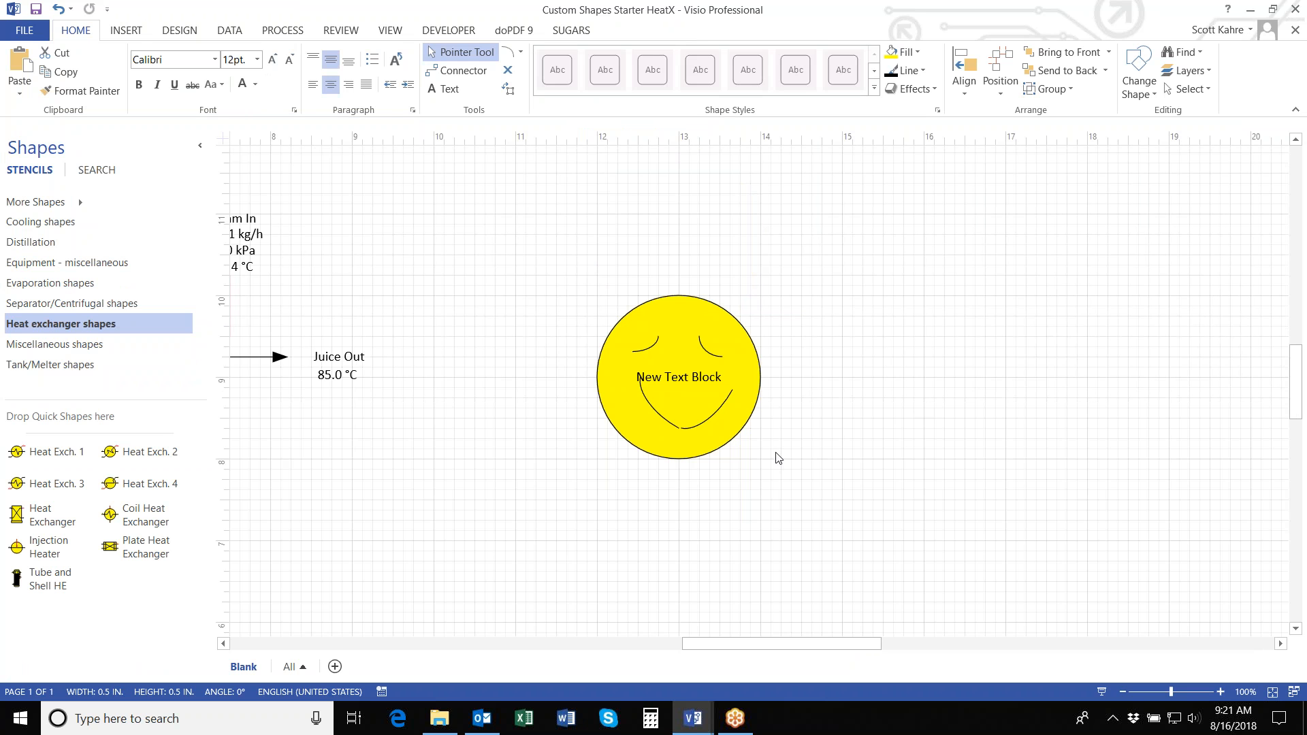
click(673, 308)
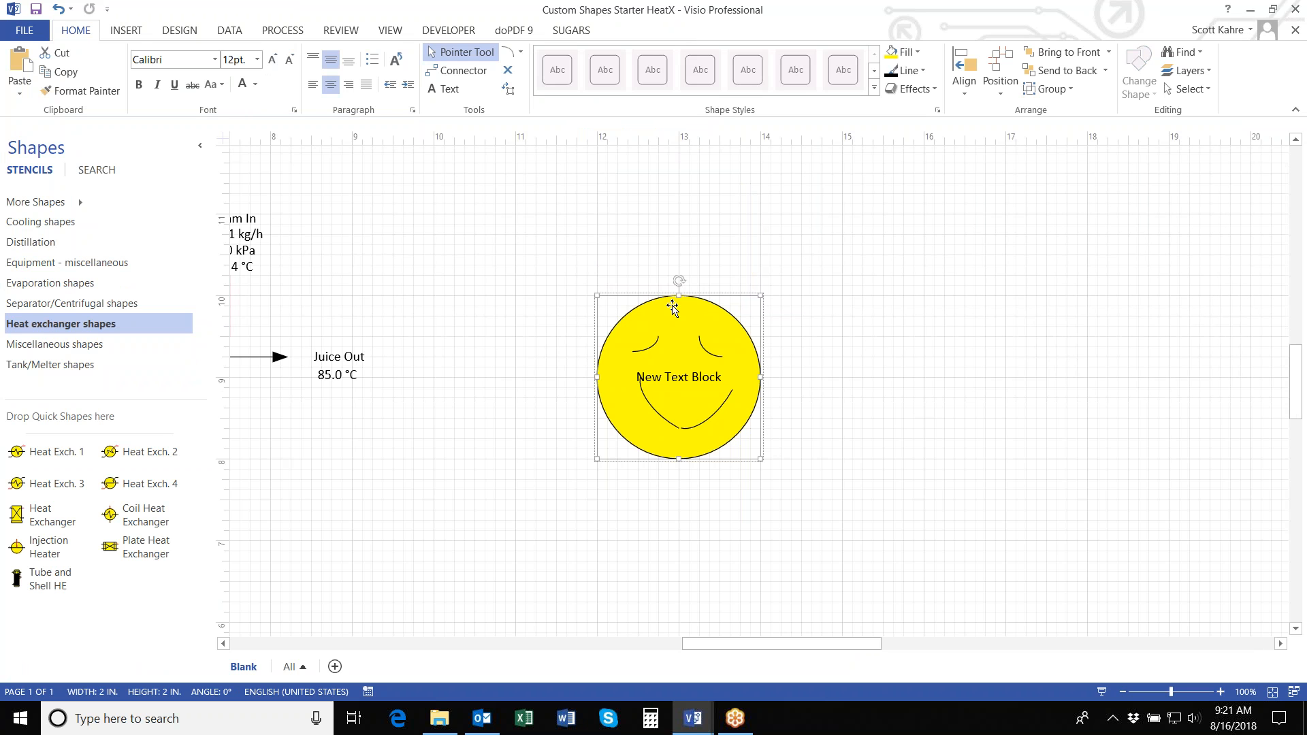
click(831, 344)
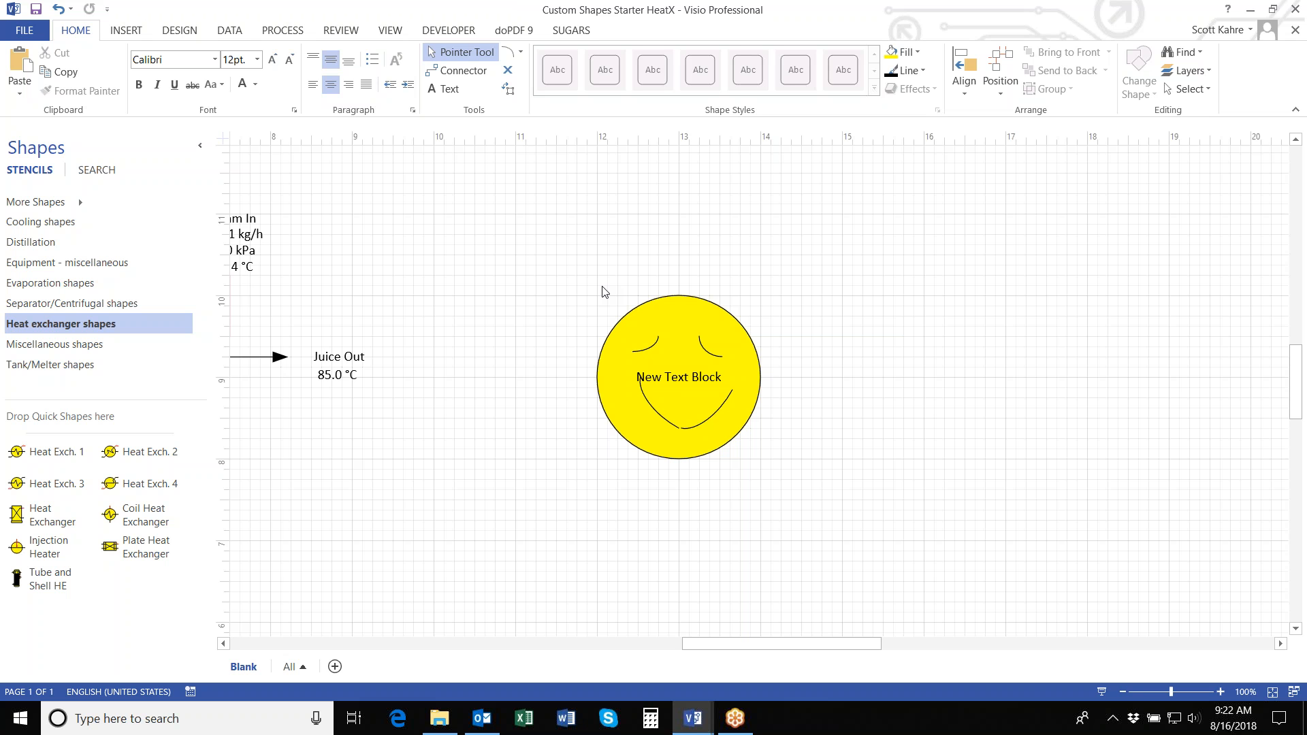
Step: Create a new metric stencil and move the complete smiley face, including its features, from the page into it as a master
click(77, 205)
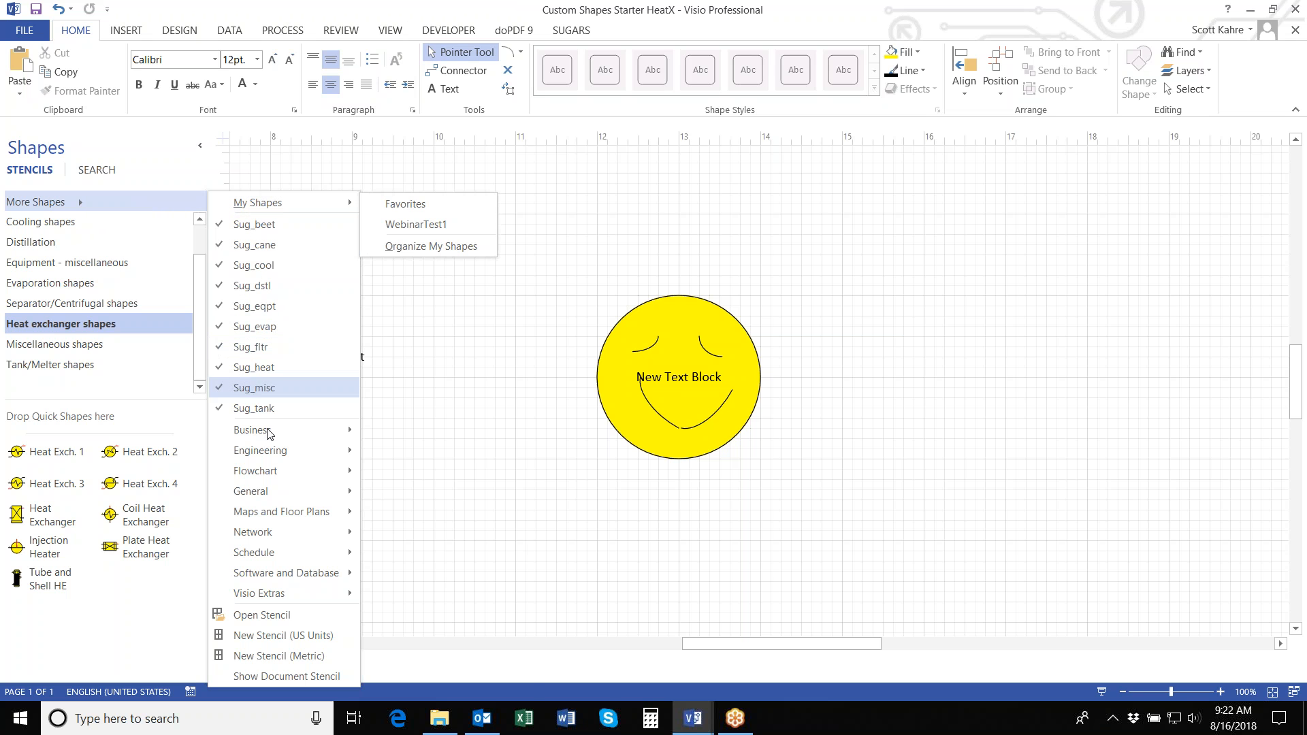
click(268, 657)
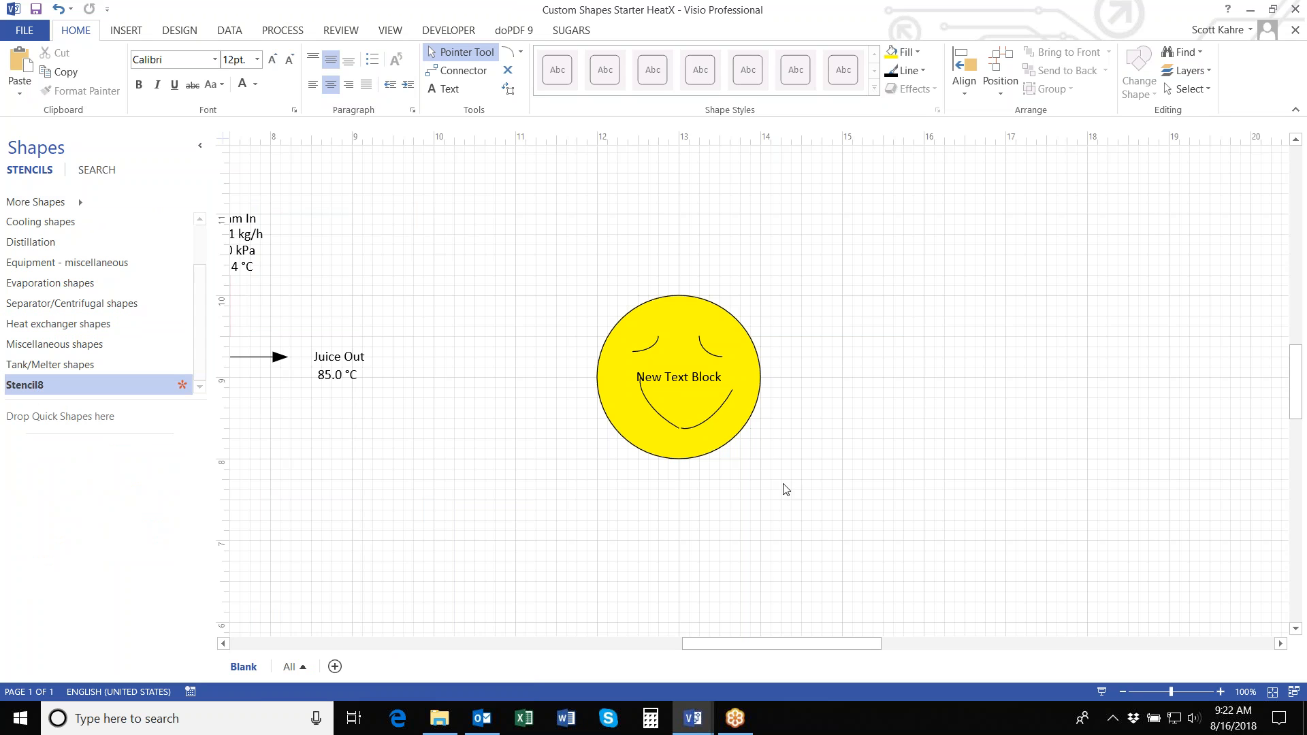
click(724, 444)
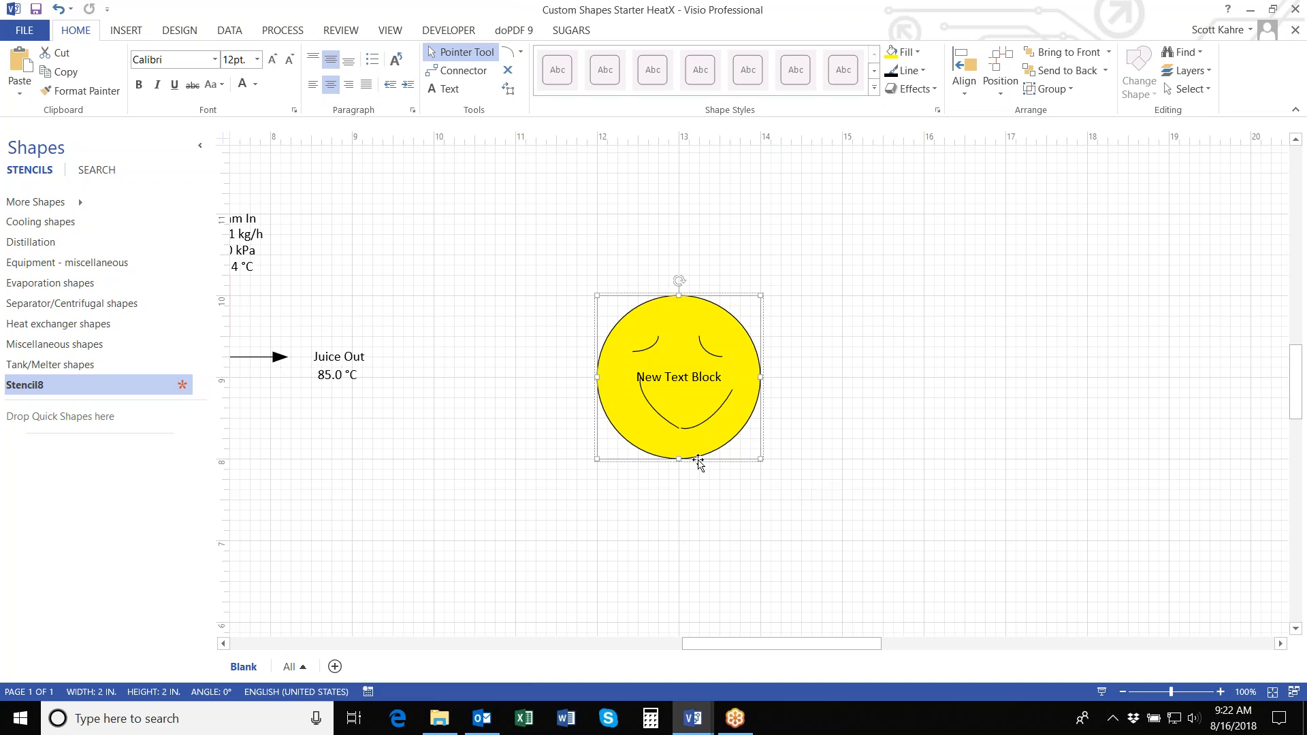
click(794, 525)
drag(800, 520, 547, 194)
drag(625, 443, 59, 523)
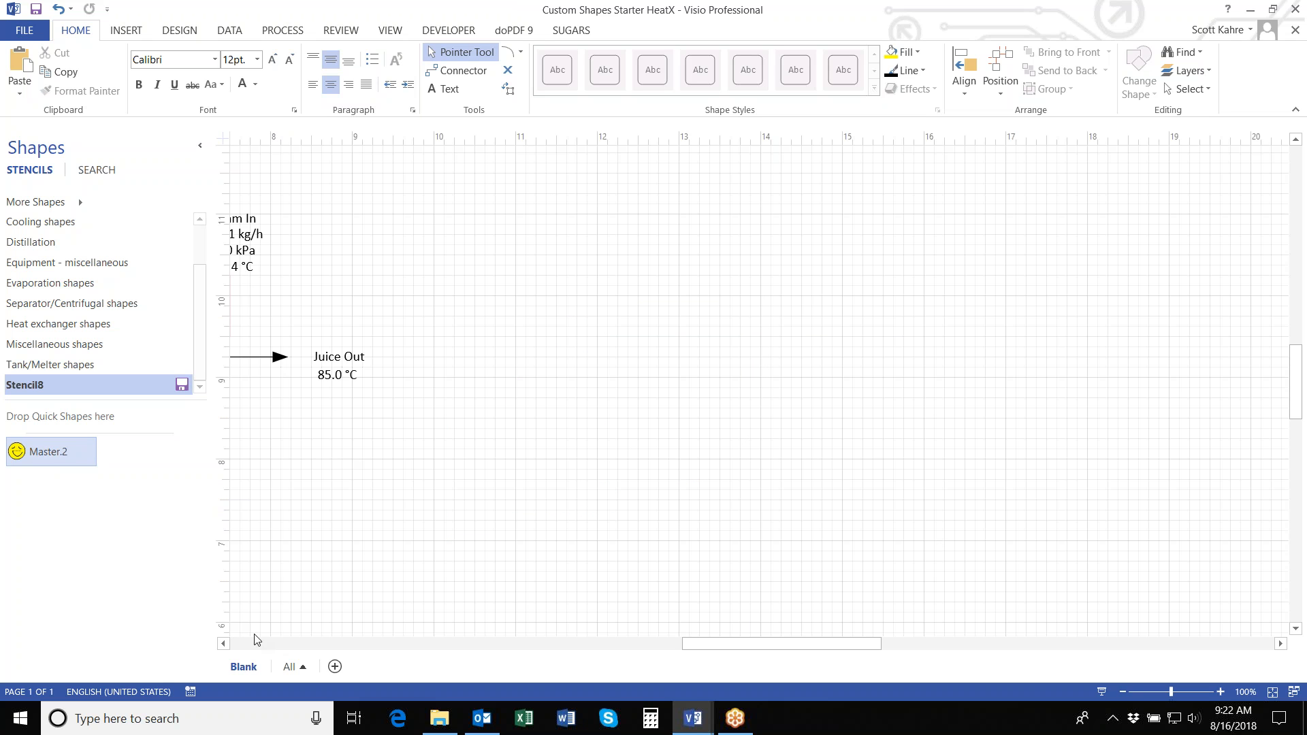
Step: Name the new smiley master Happy HeatX and give it the prompt Smiley Heat Exchanger
right_click(49, 450)
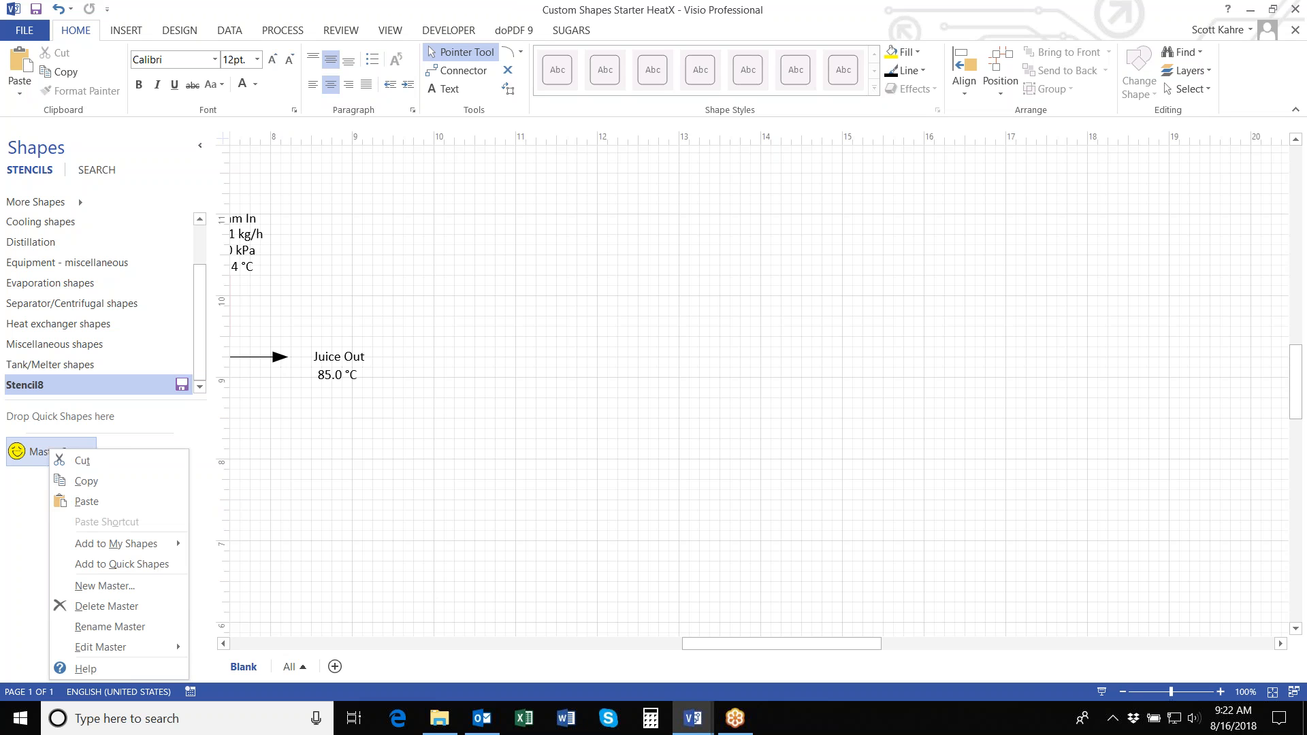
mouse_move(113, 651)
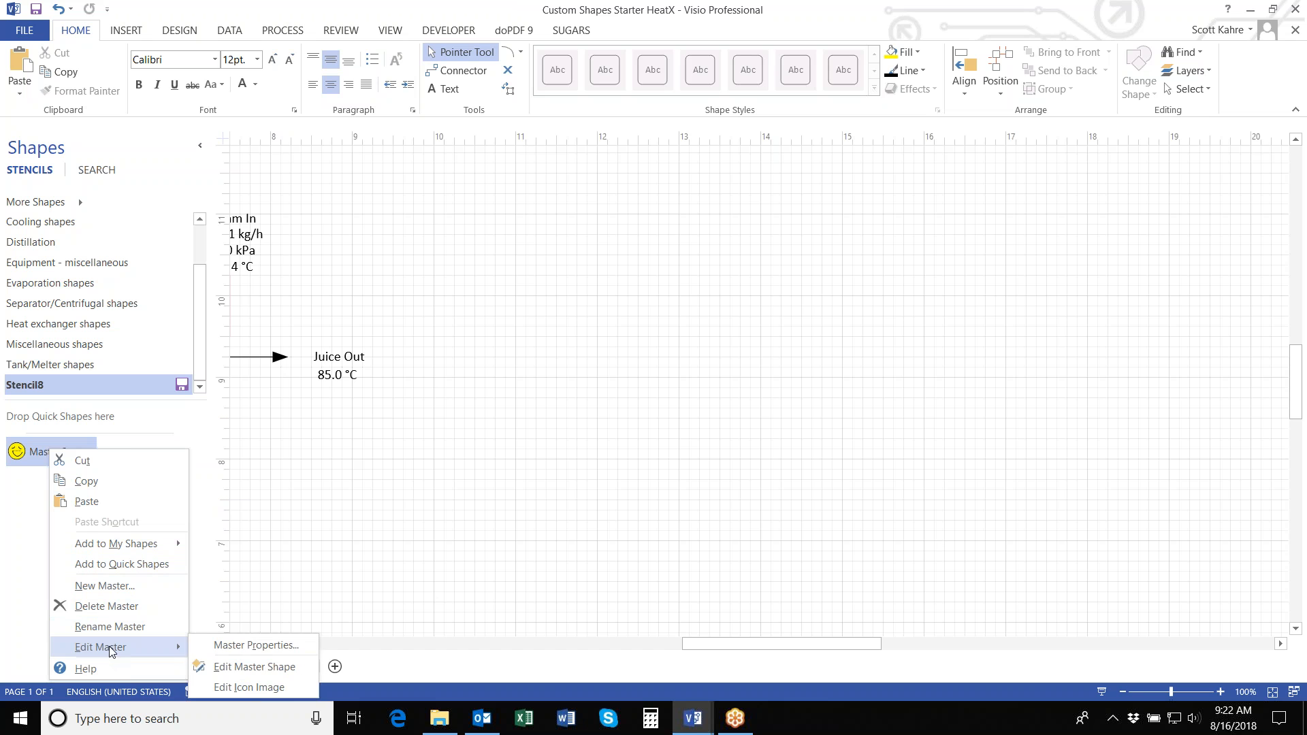
click(228, 645)
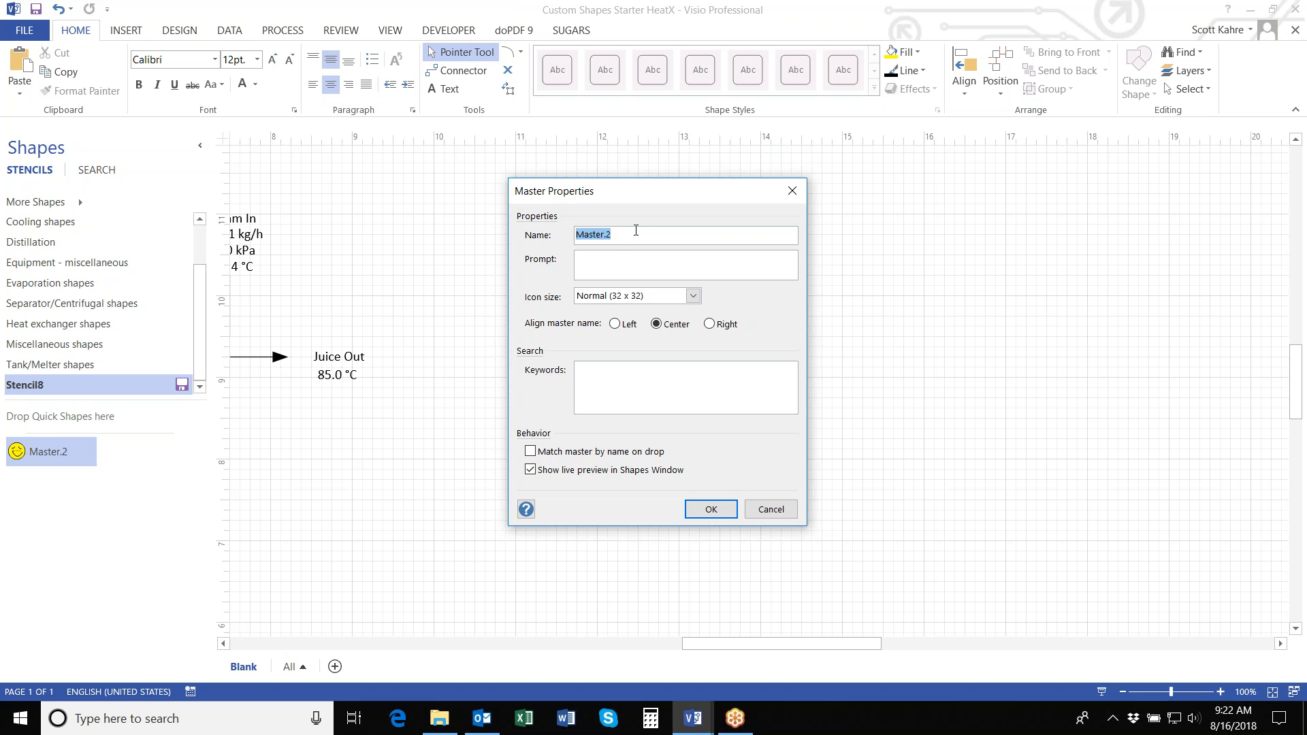
text(Happy HeatX)
click(609, 262)
text(Smiley F)
text(eat Exchanger)
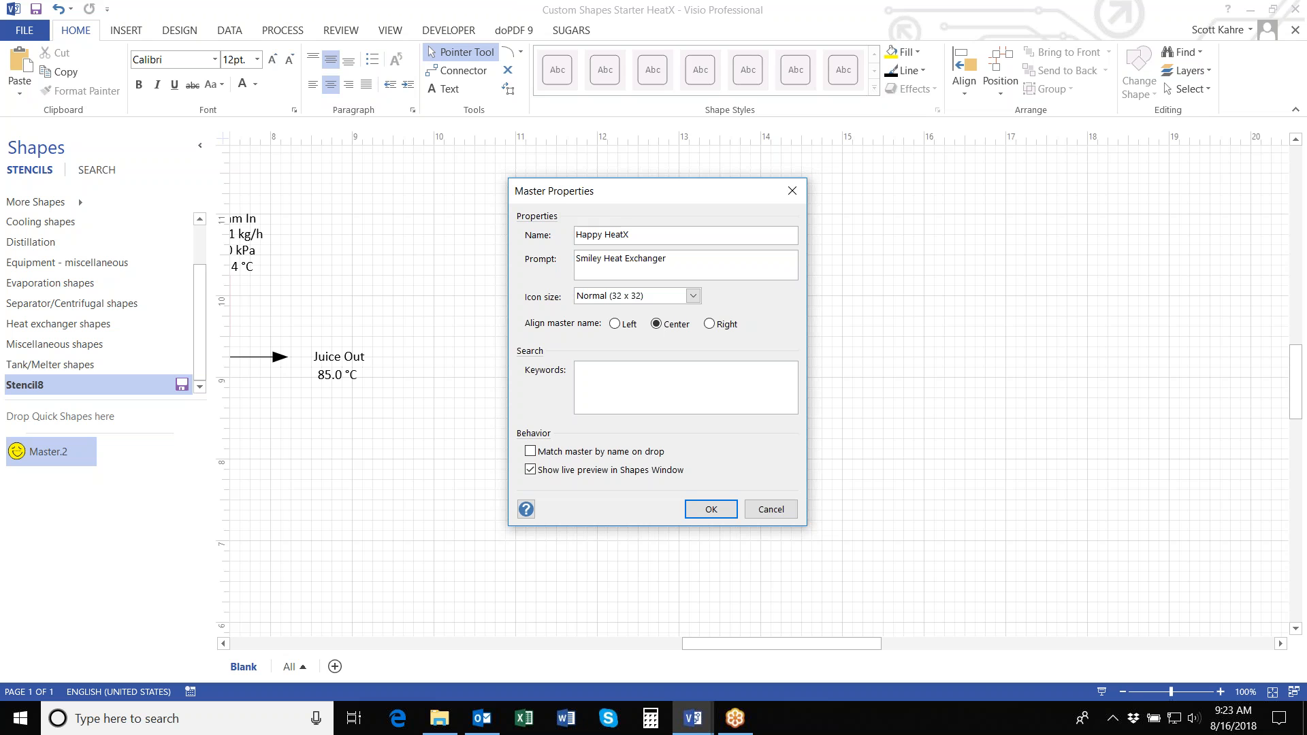
click(713, 510)
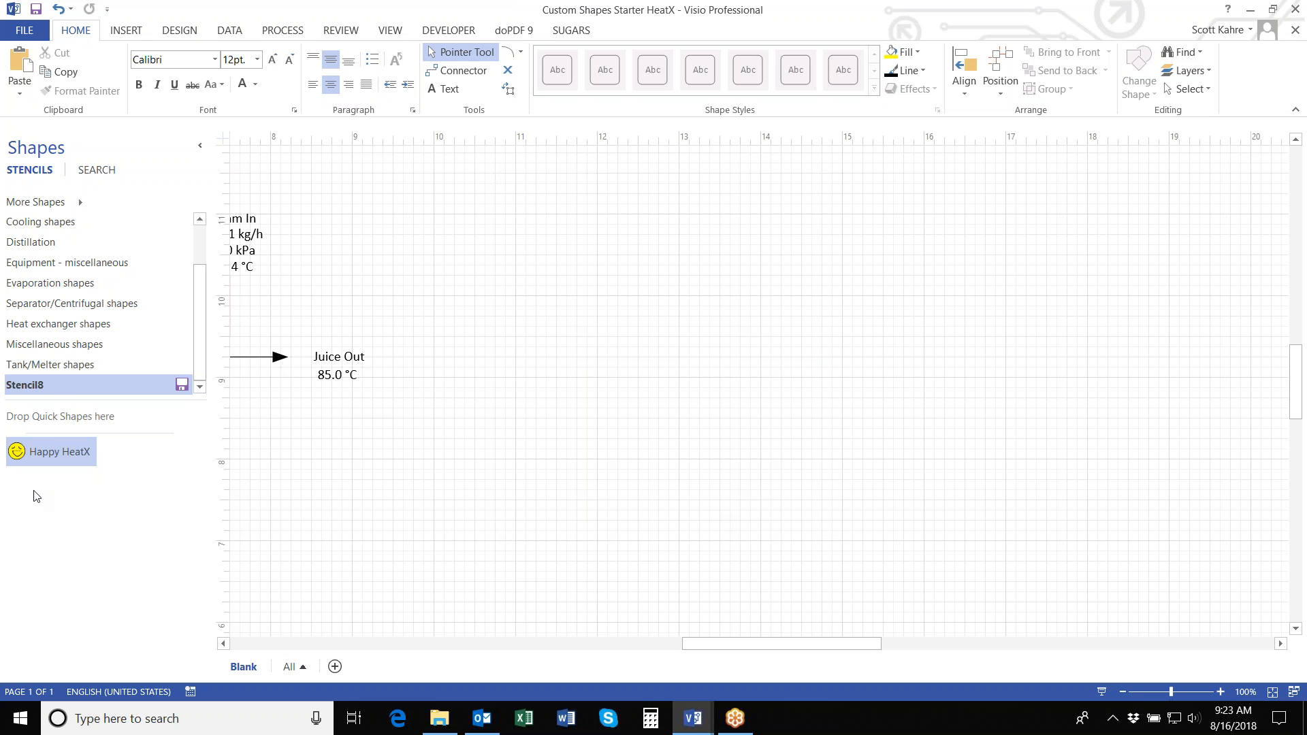
Step: Save the new stencil as Webinar Example in the Custom Station Shapes Webinar folder
mouse_move(18, 458)
click(182, 385)
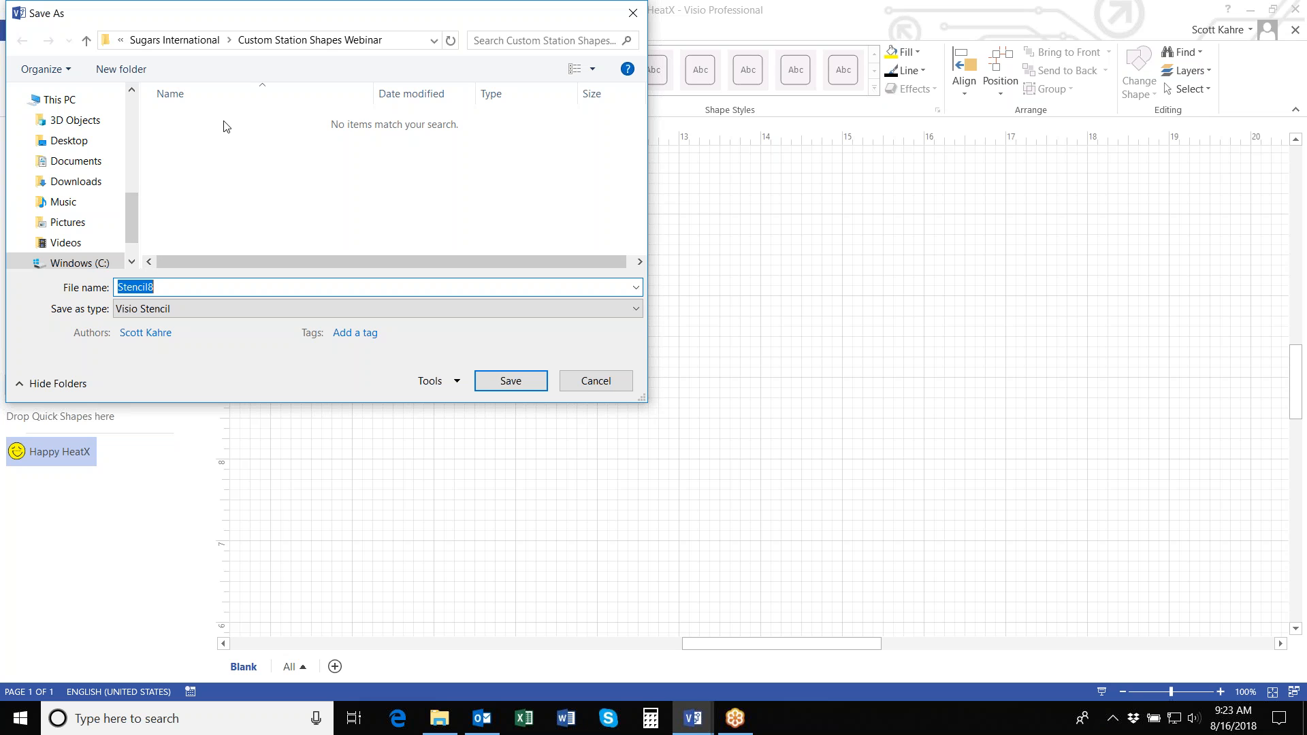
drag(161, 286, 117, 286)
text(Webinar Example)
click(500, 383)
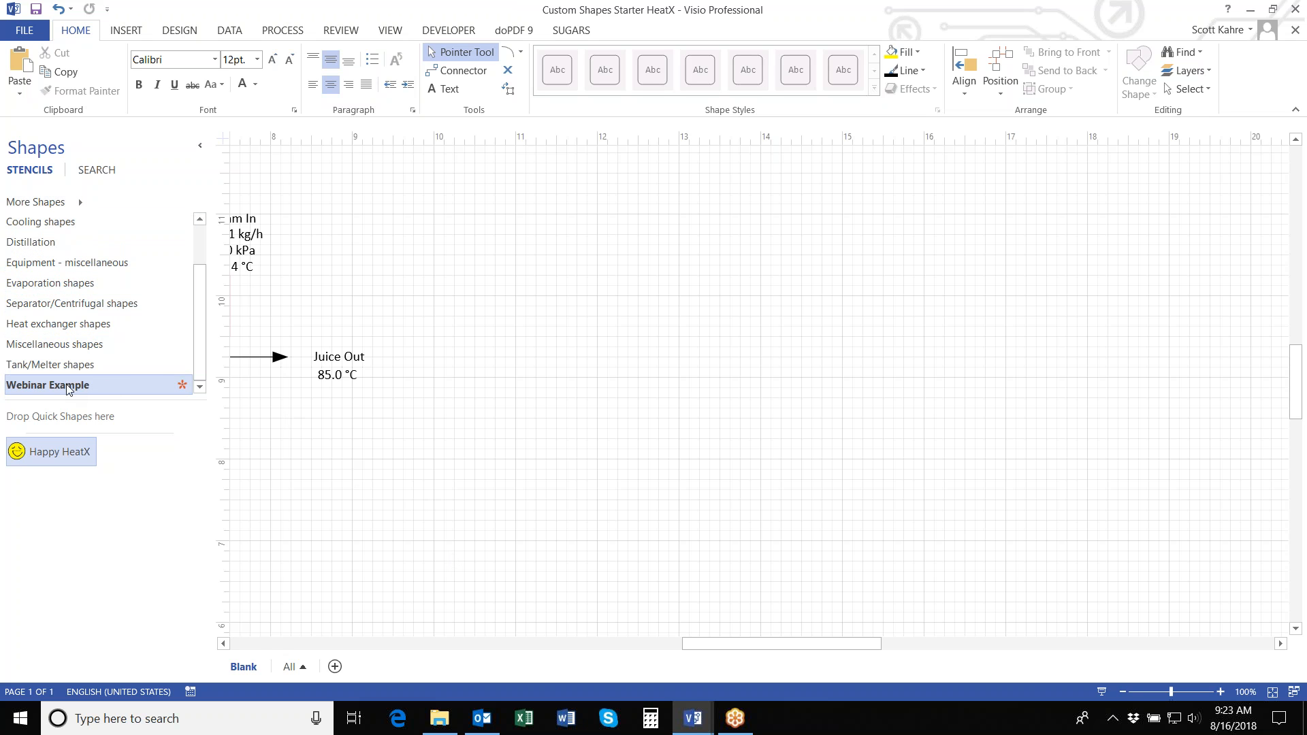
Step: Locate the Webinar Example stencil file in the Custom Station Shapes Webinar folder under Sugars International without opening it
click(80, 203)
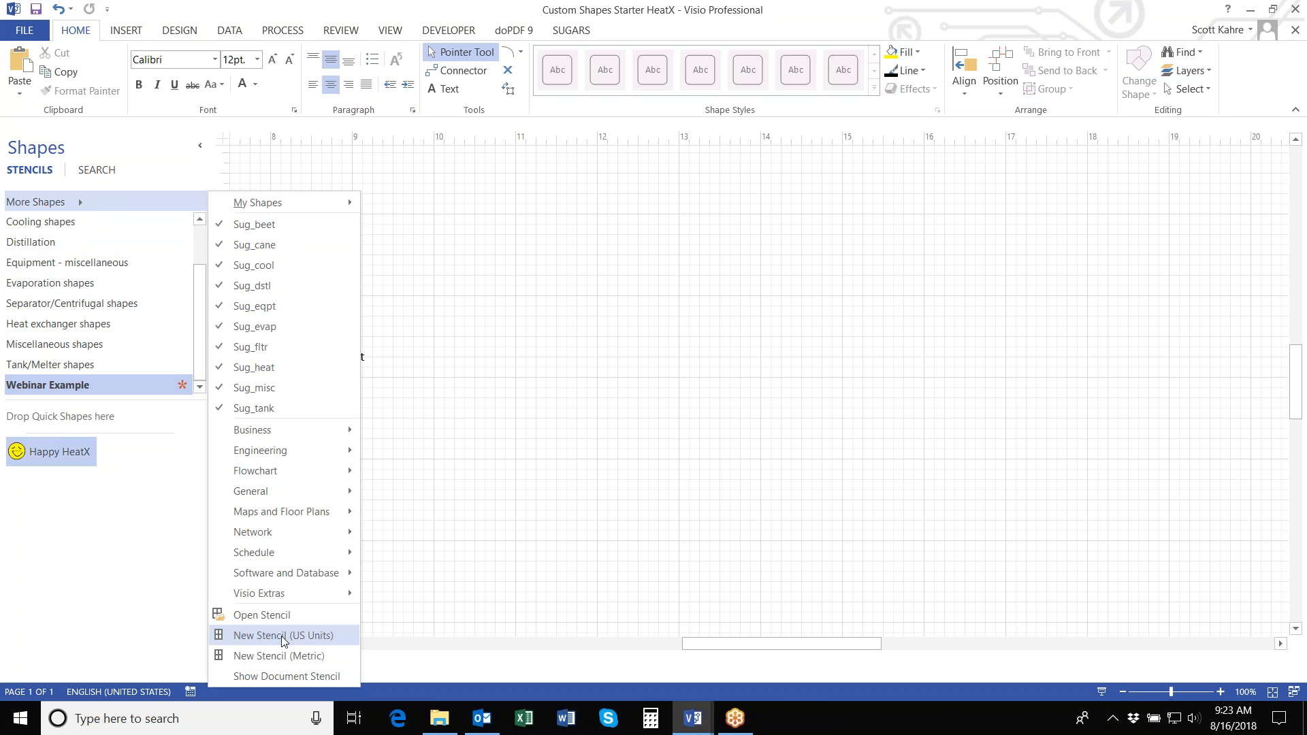
click(273, 615)
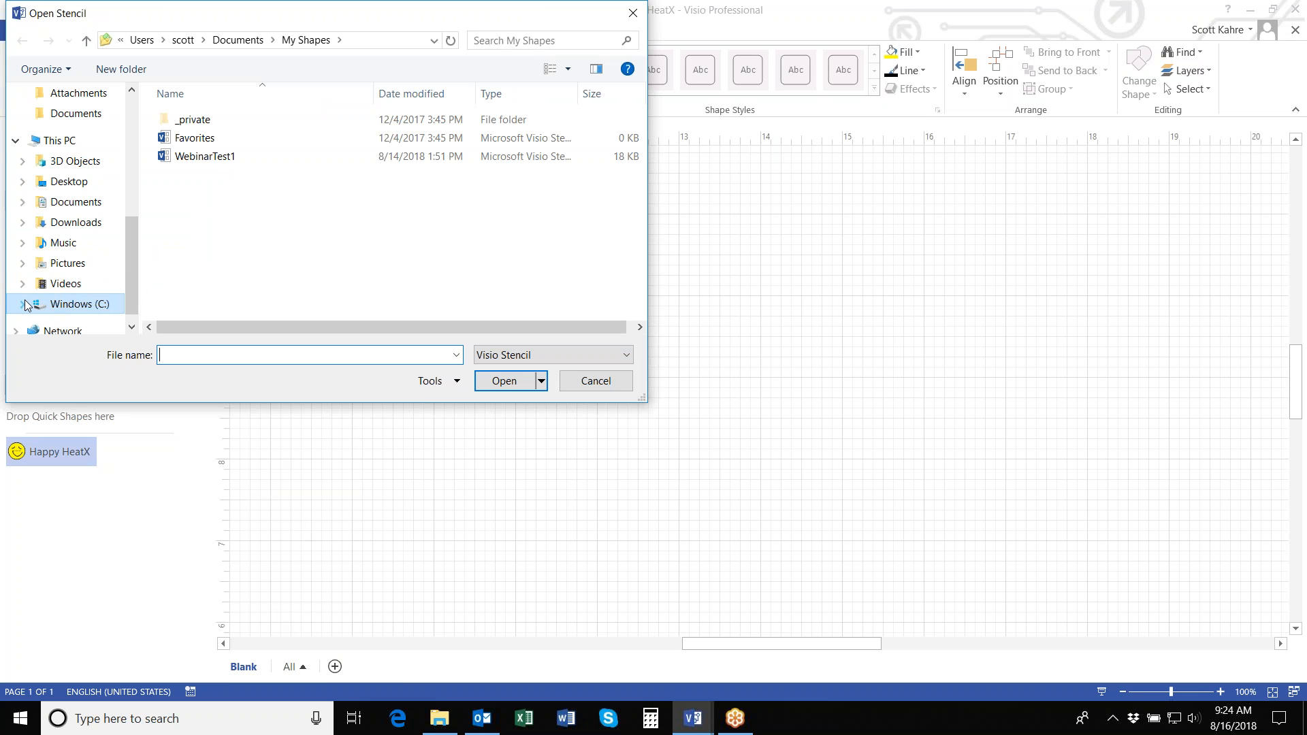
click(23, 203)
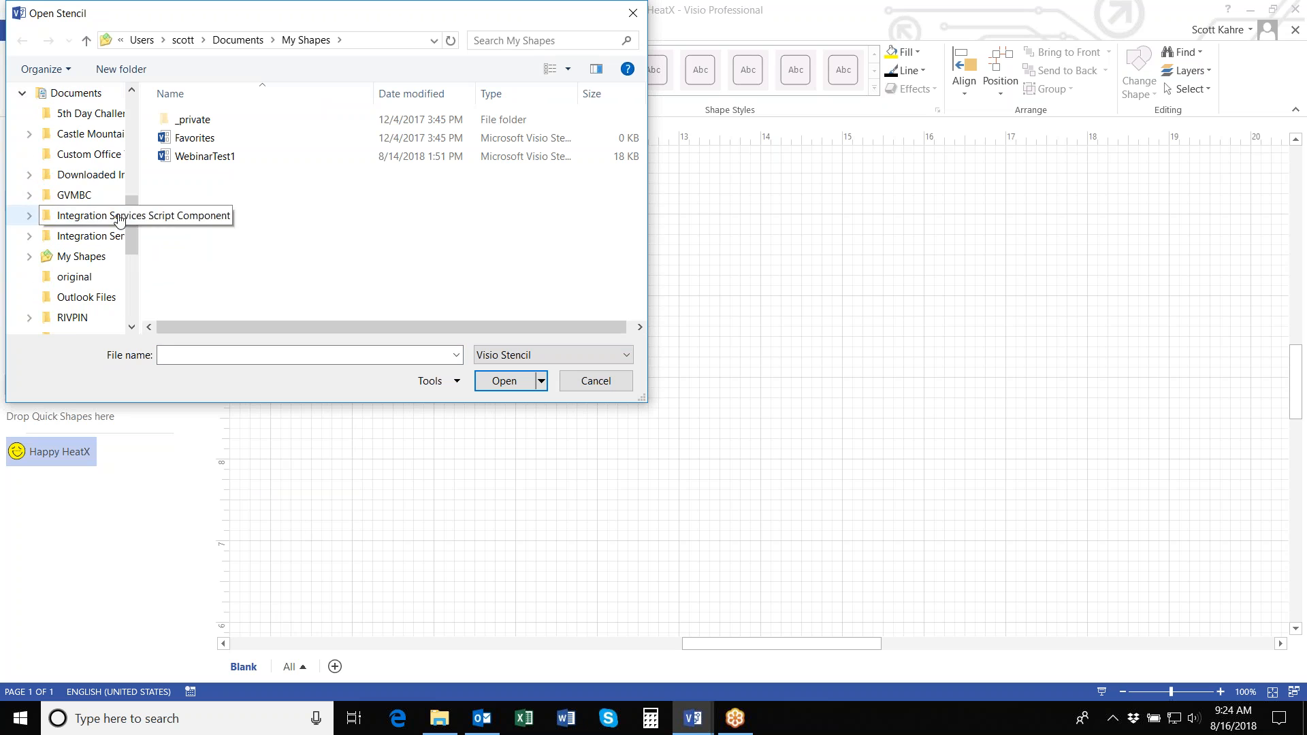
click(30, 134)
scroll(82, 225, down, 7)
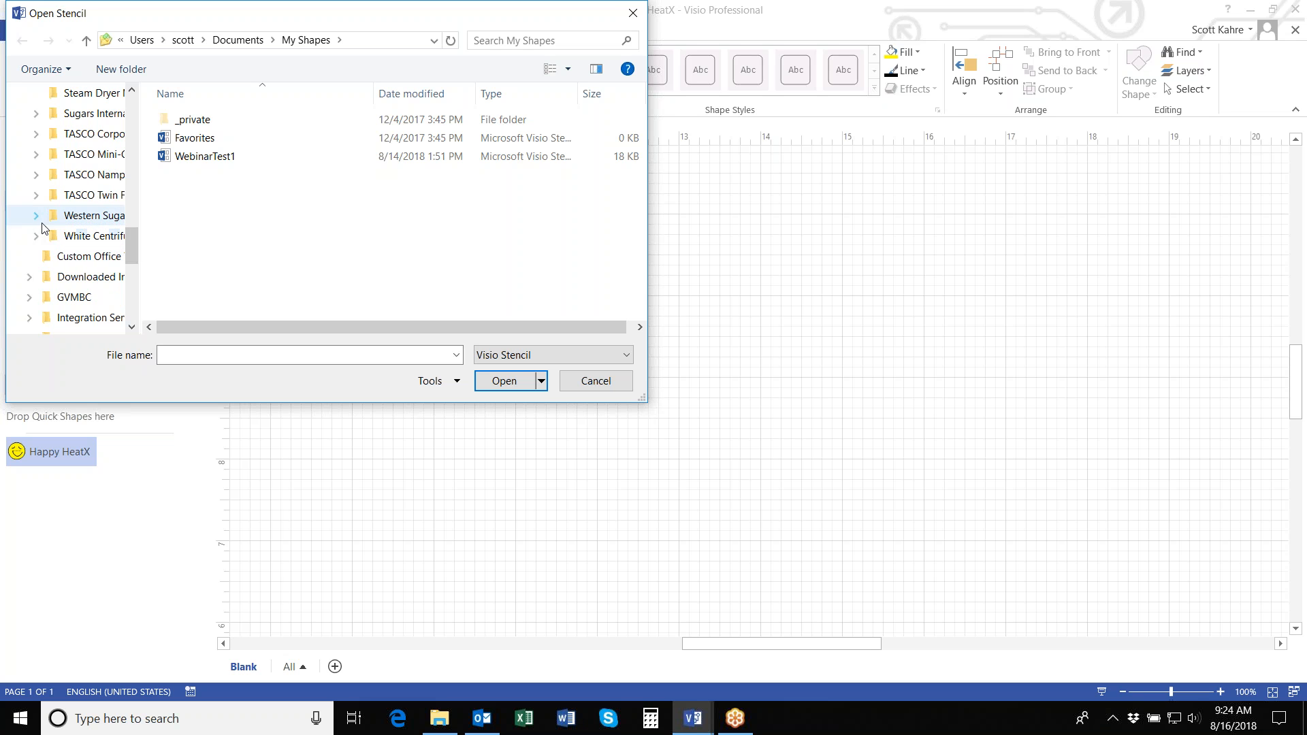
click(36, 114)
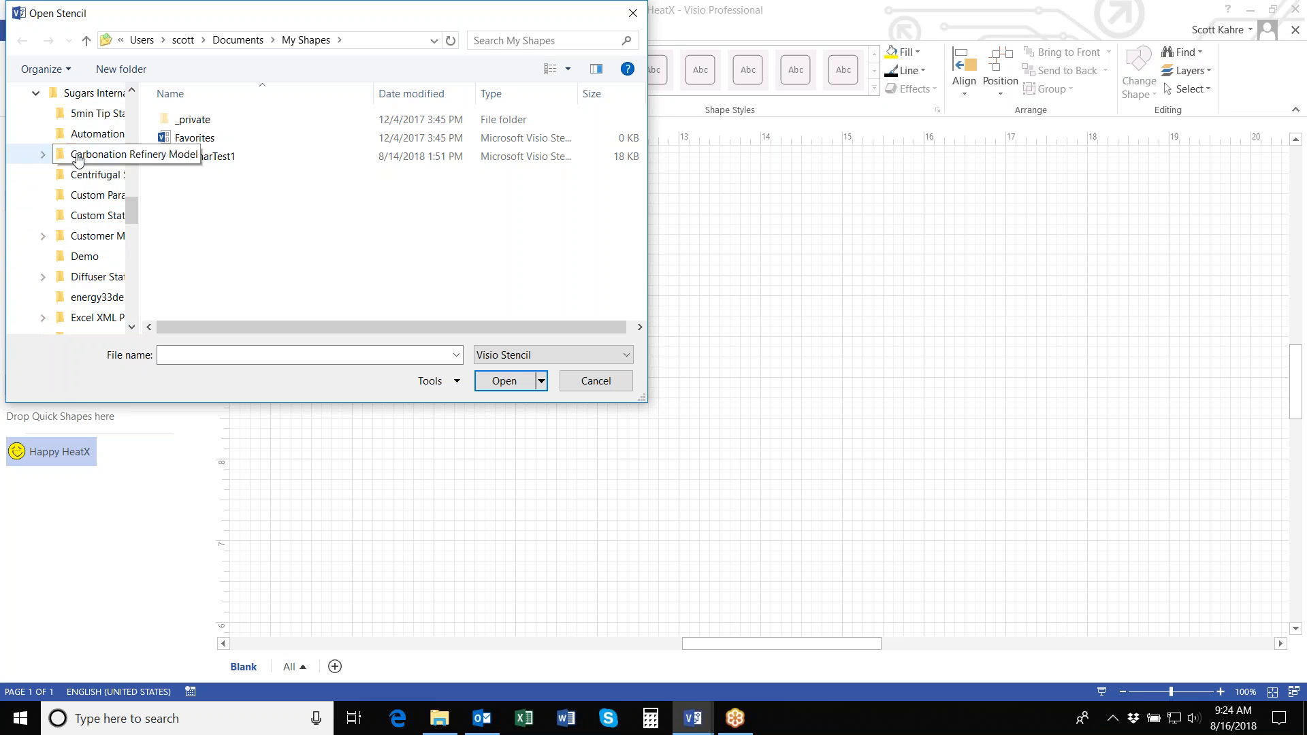
click(88, 216)
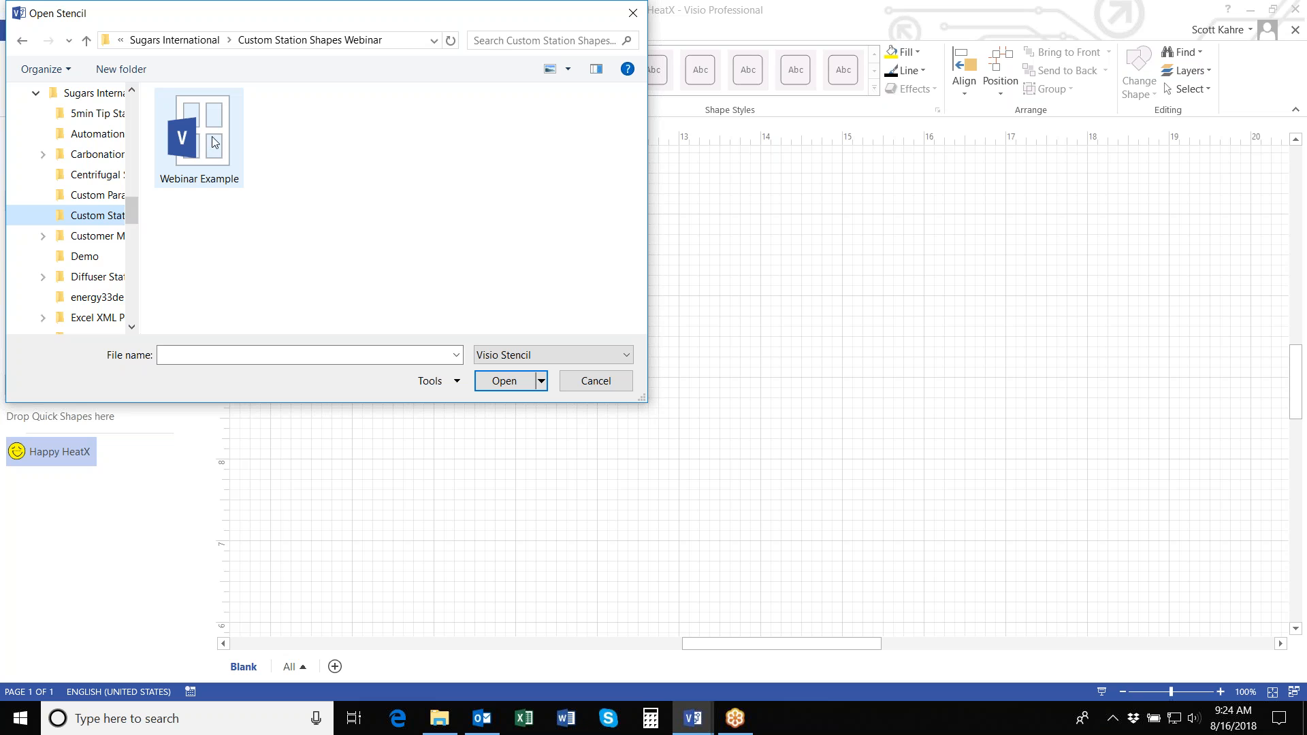
click(596, 381)
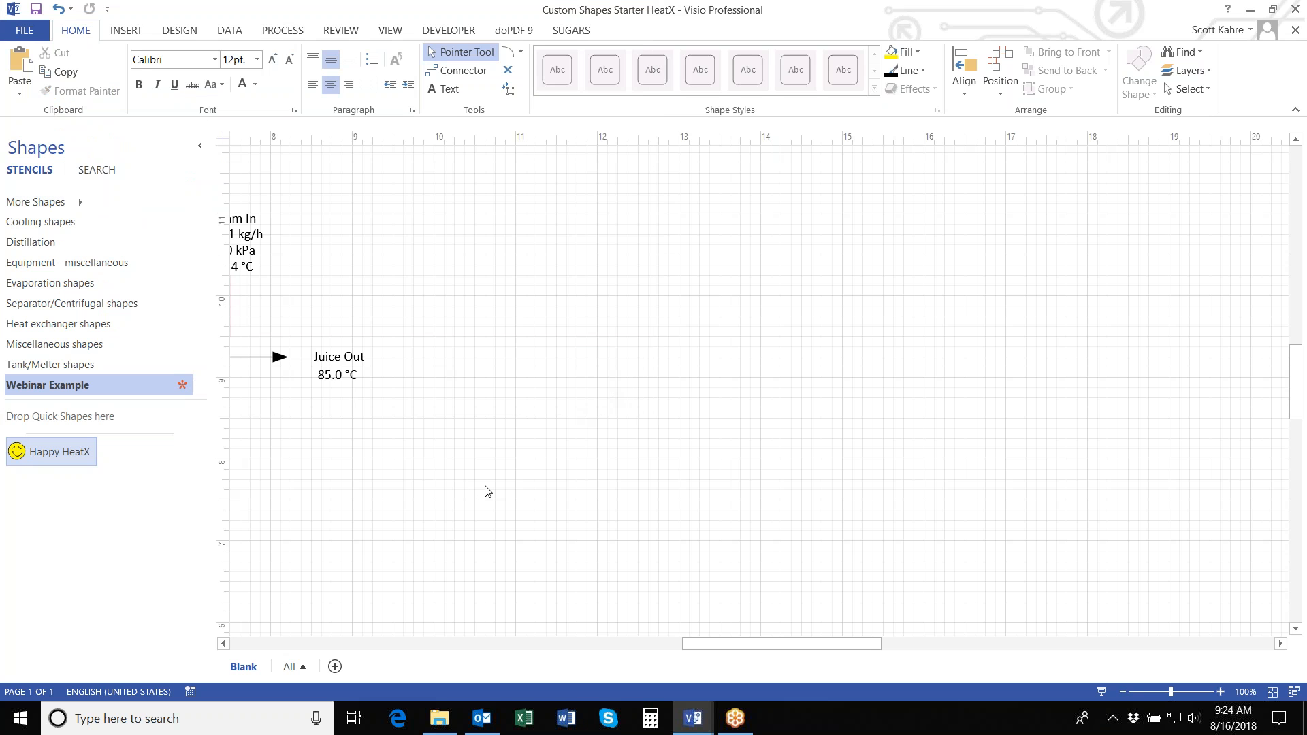
Step: Detach the Juice In, Condensate Out, Juice Out and Steam In streams from the existing heat exchanger
drag(773, 648, 700, 650)
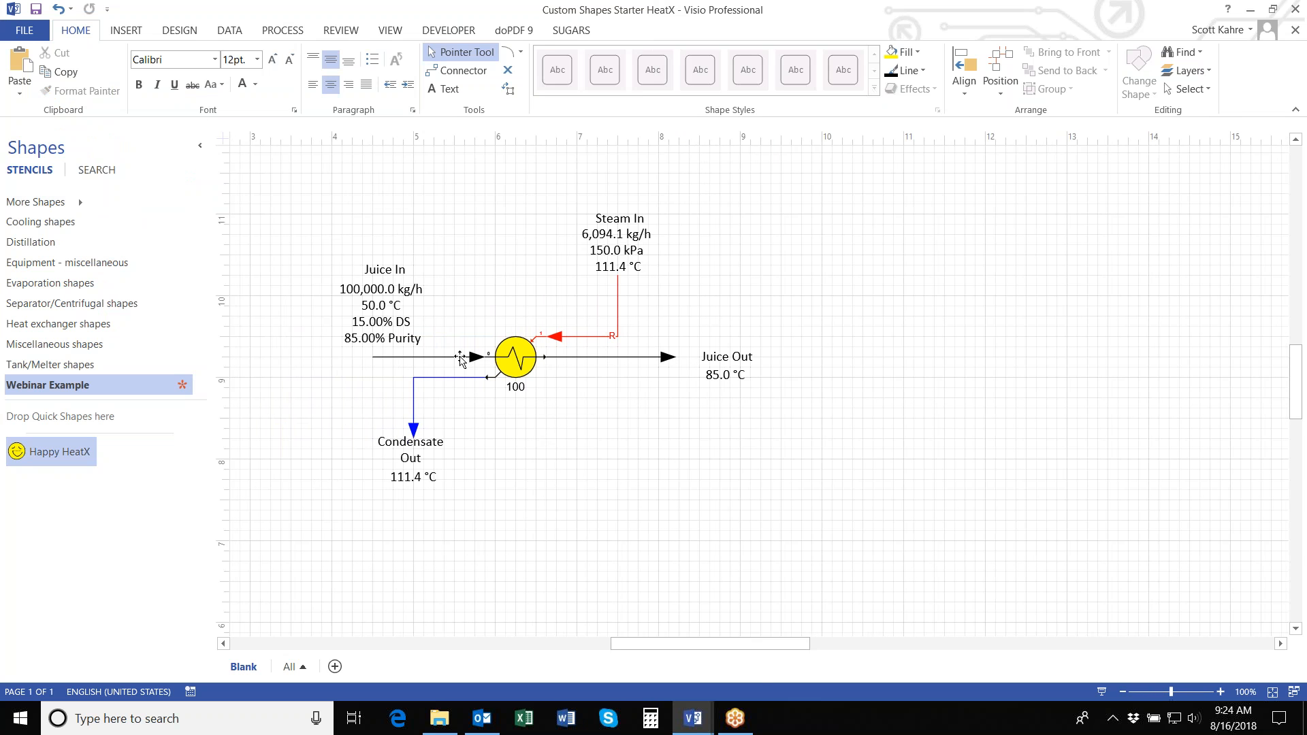
click(566, 33)
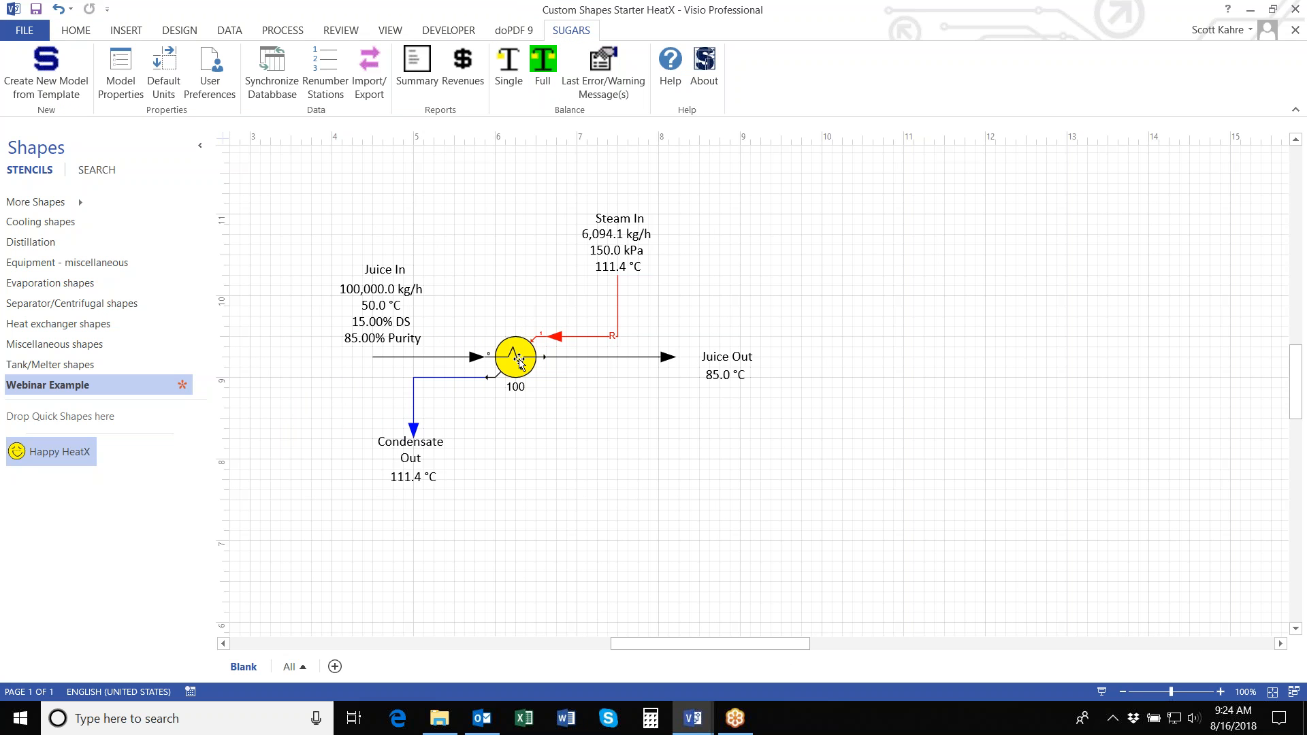
click(484, 357)
drag(459, 356, 450, 393)
click(547, 358)
drag(548, 359, 582, 326)
click(548, 336)
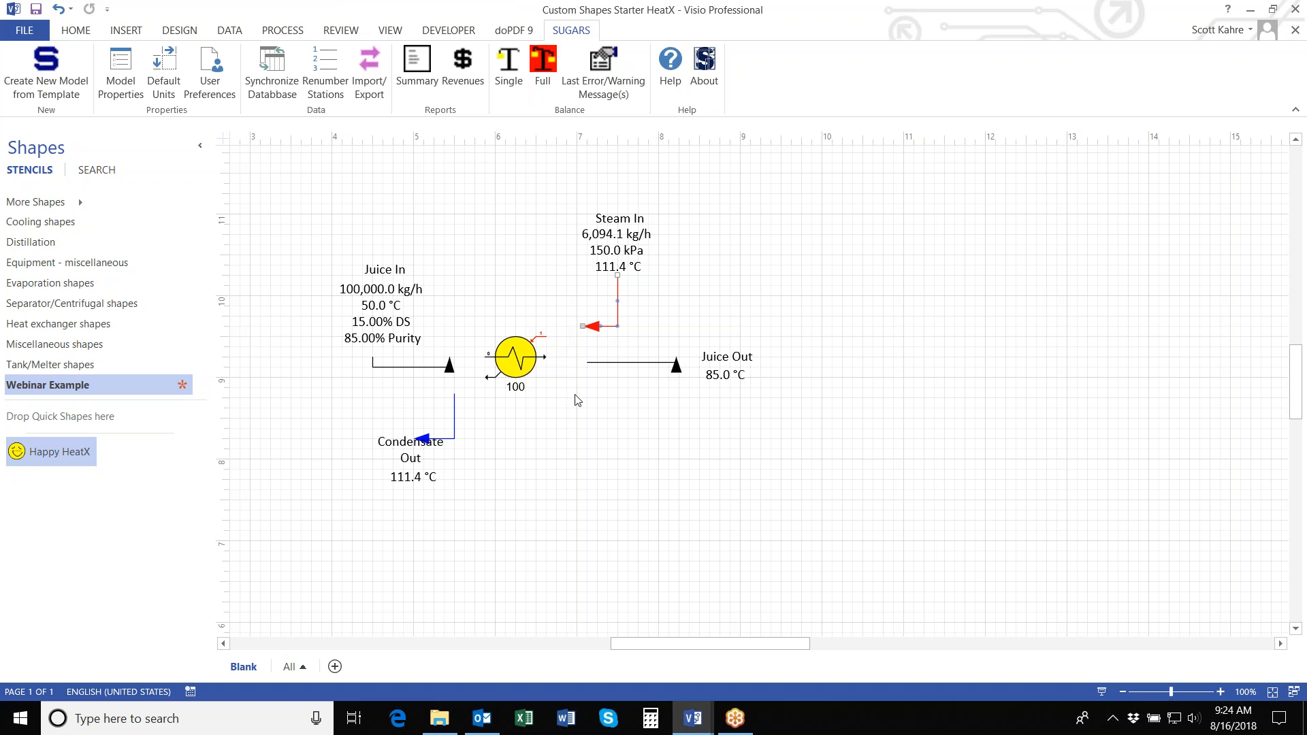
Step: Replace the original heat exchanger with a Happy HeatX shape placed between the loose streams, numbered as station 100
click(515, 364)
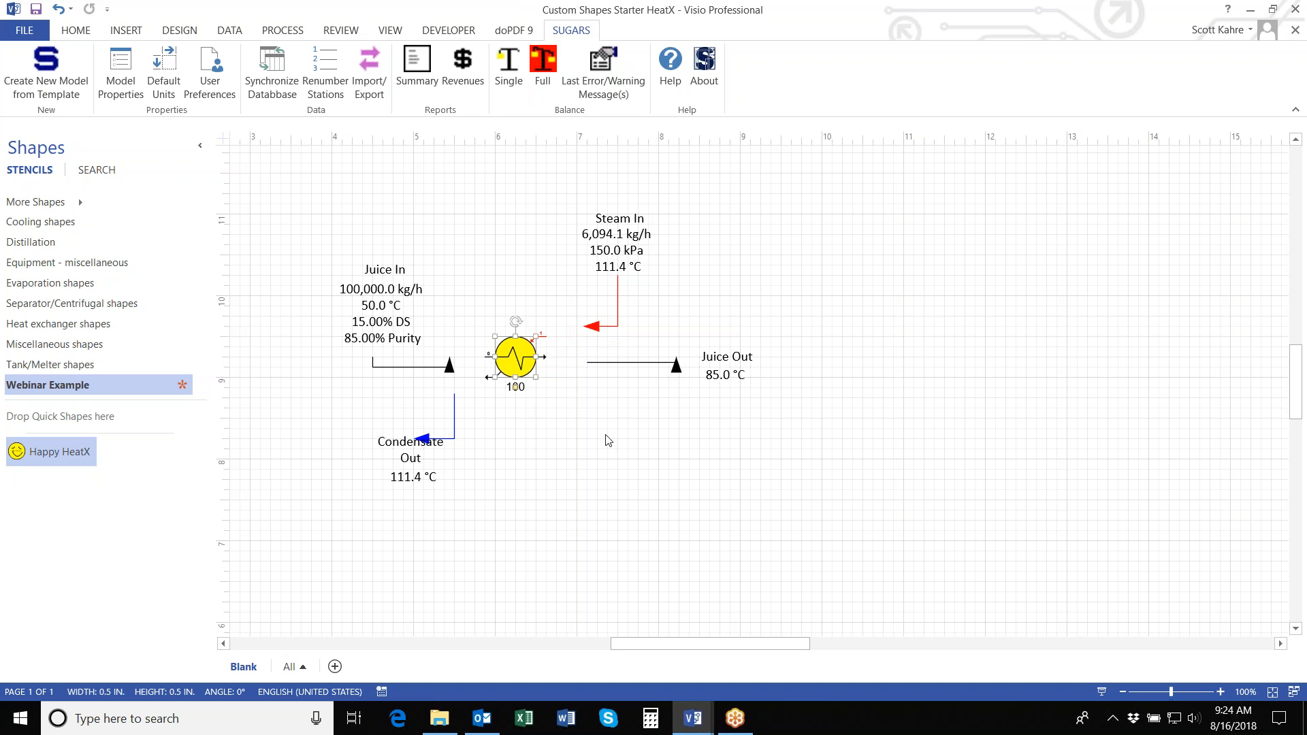
key(Delete)
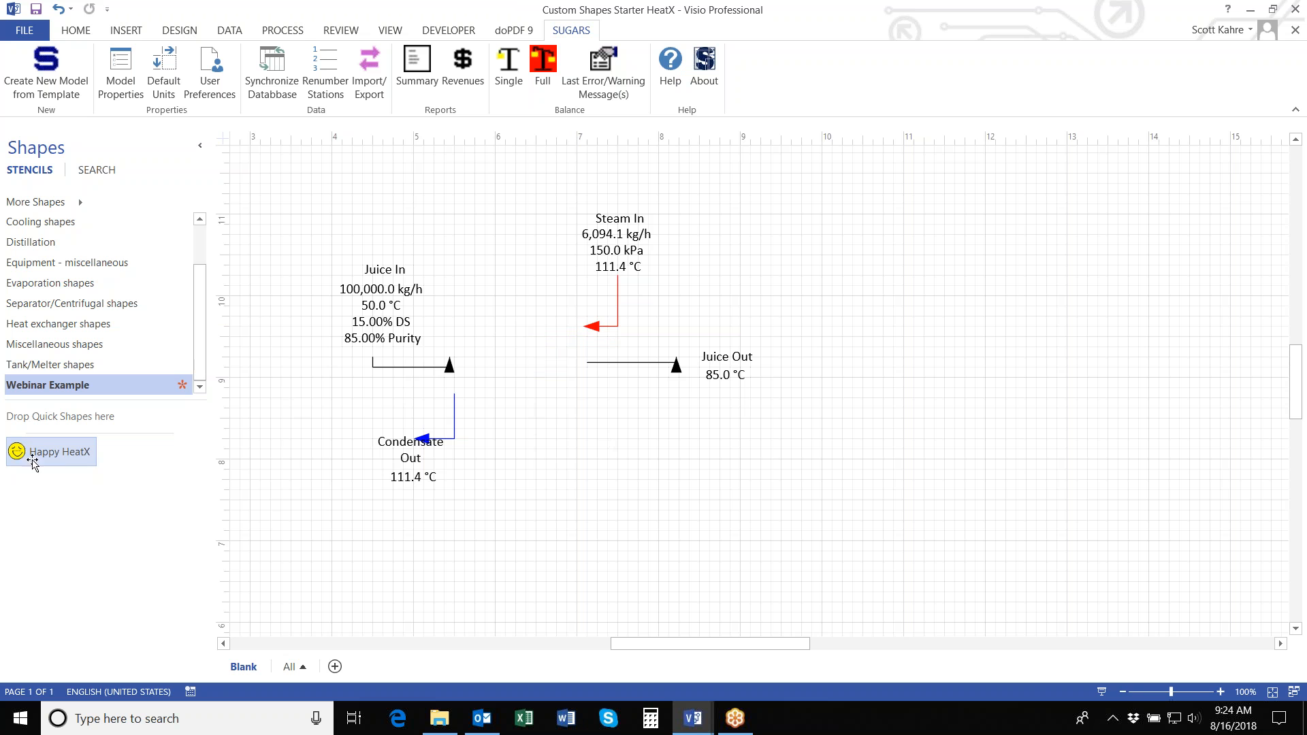
drag(16, 451, 578, 459)
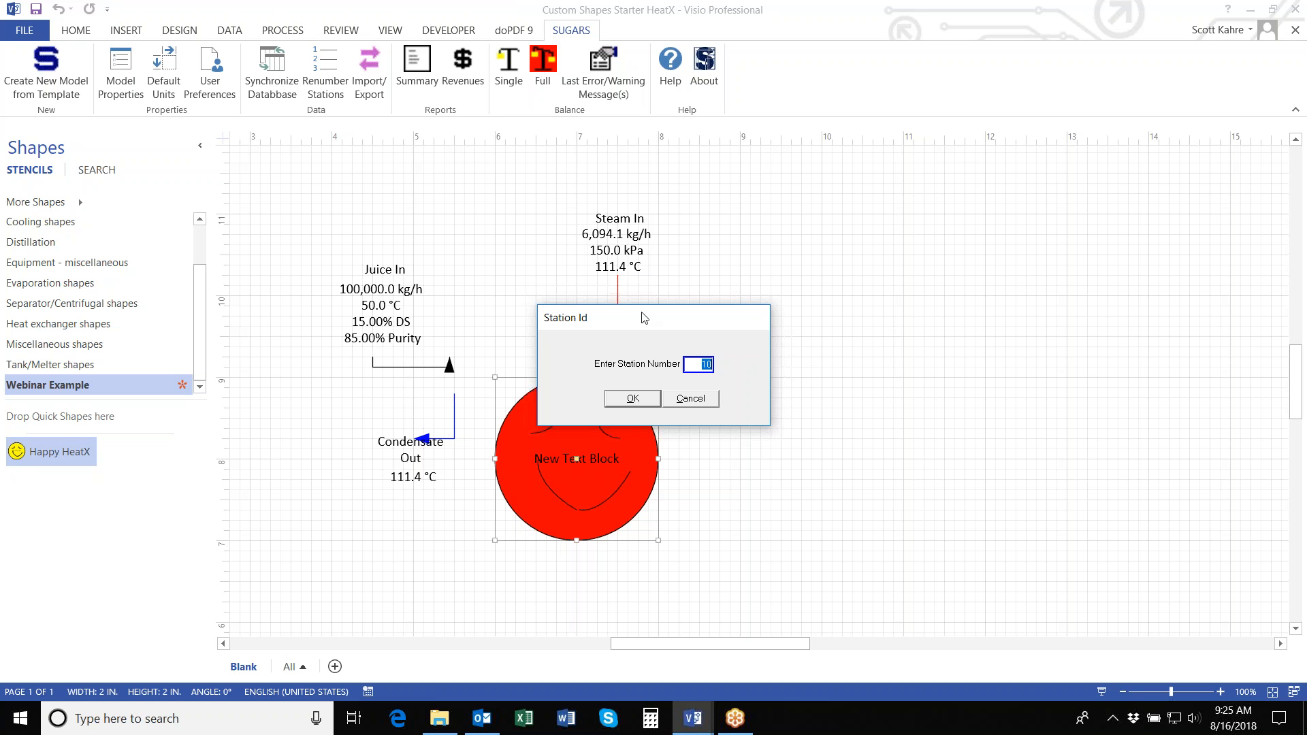
text(1)
click(639, 399)
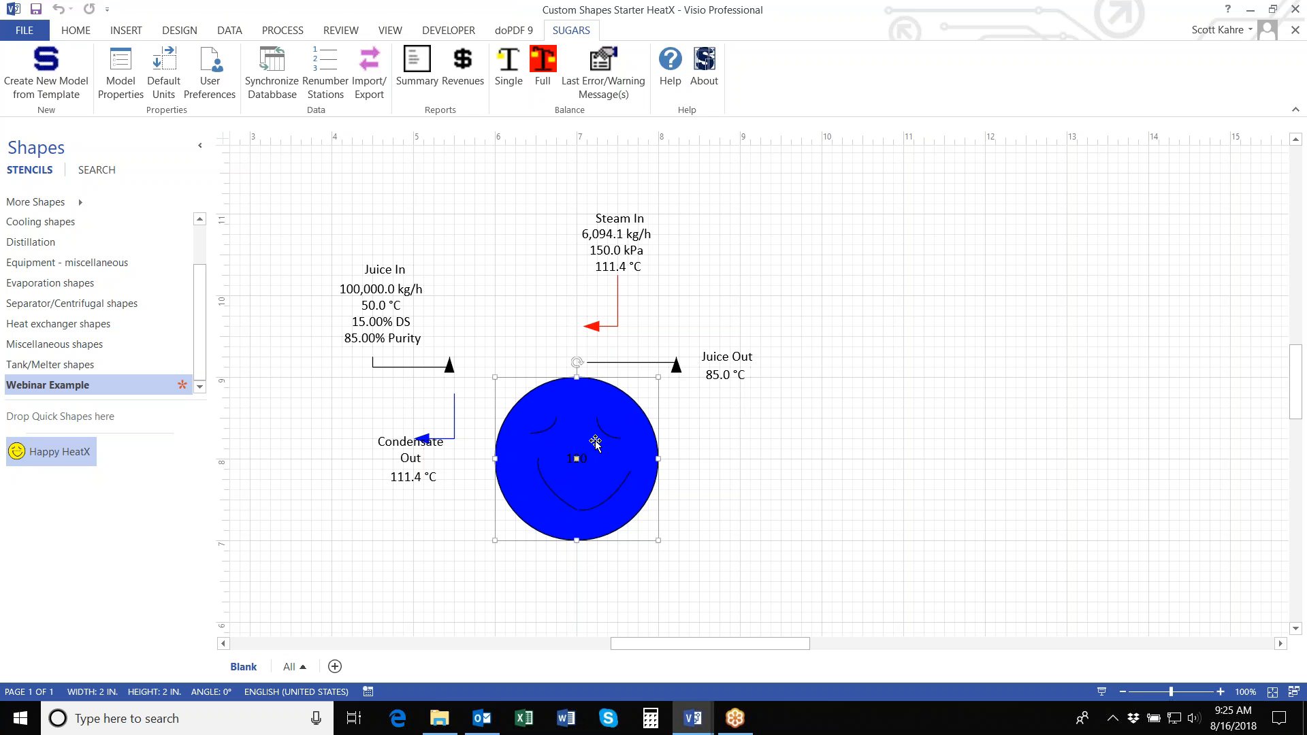
Step: Set the smiley station's name to HappyHeatX and its Port 0 outlet temperature to 85 °C
double_click(577, 409)
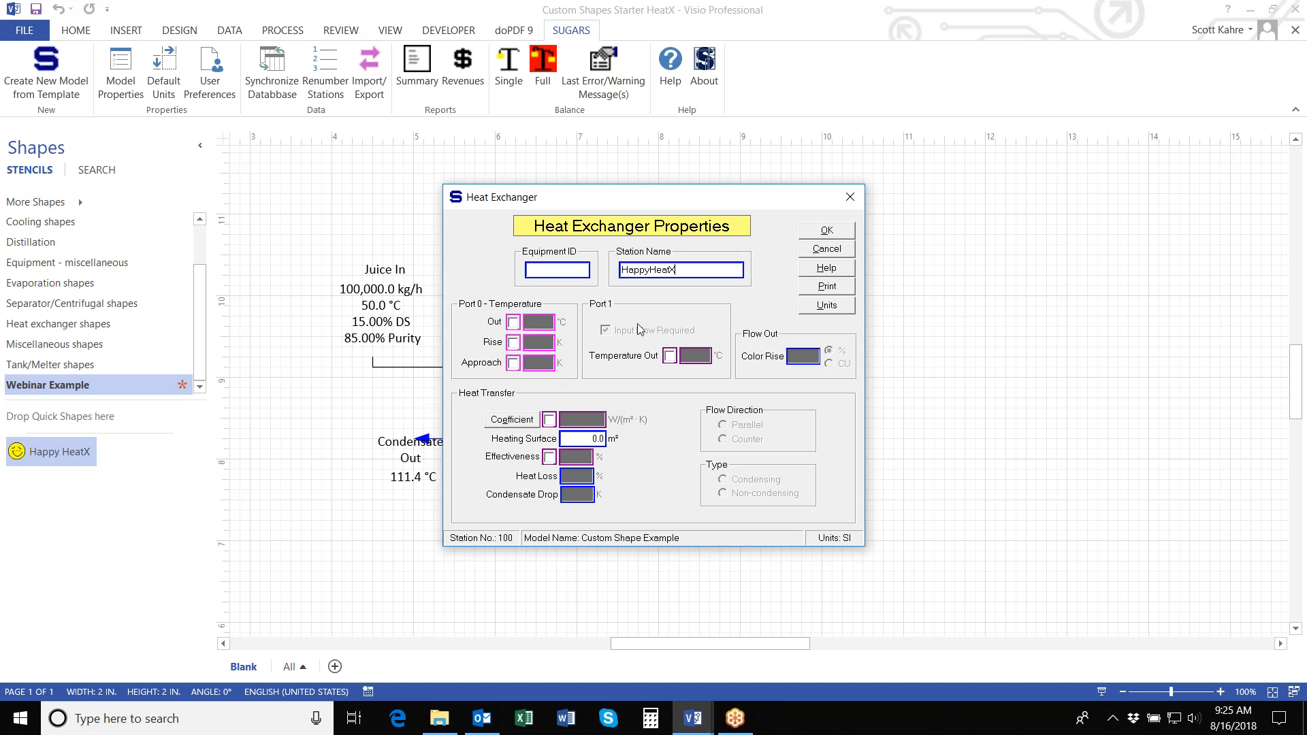
click(513, 321)
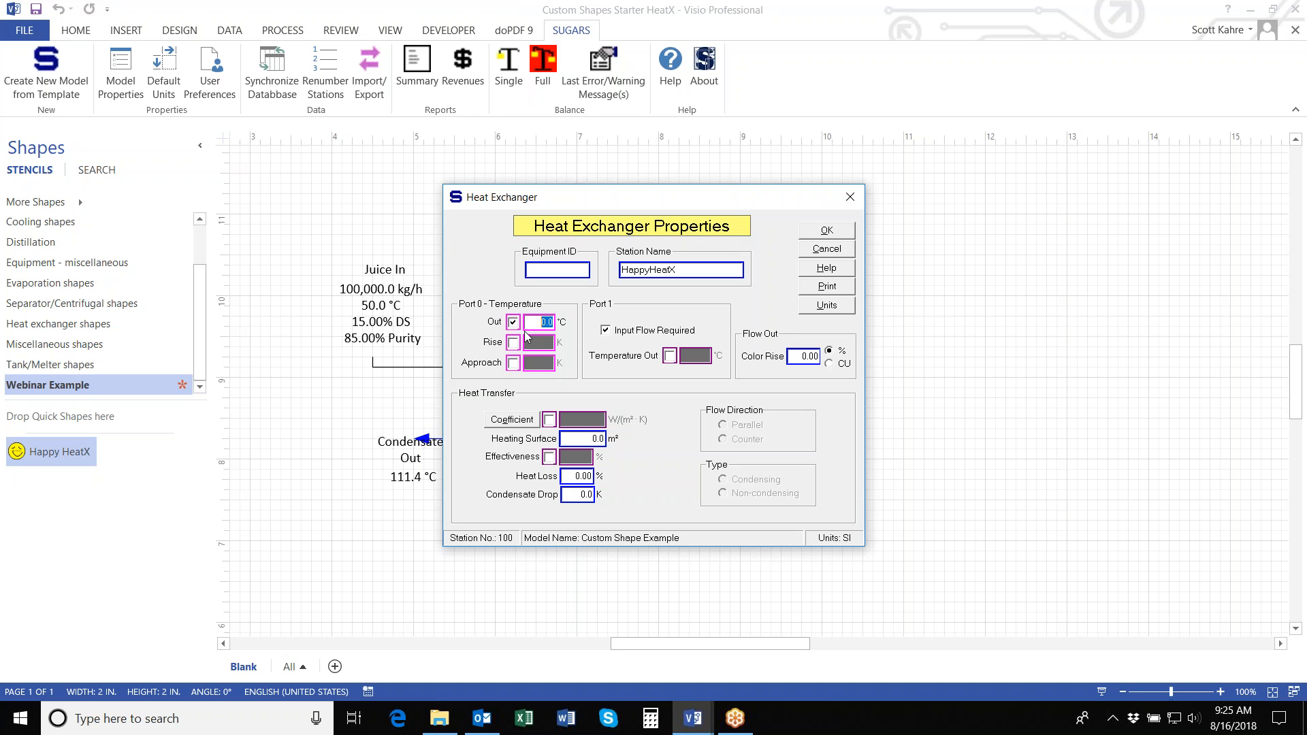
text(85)
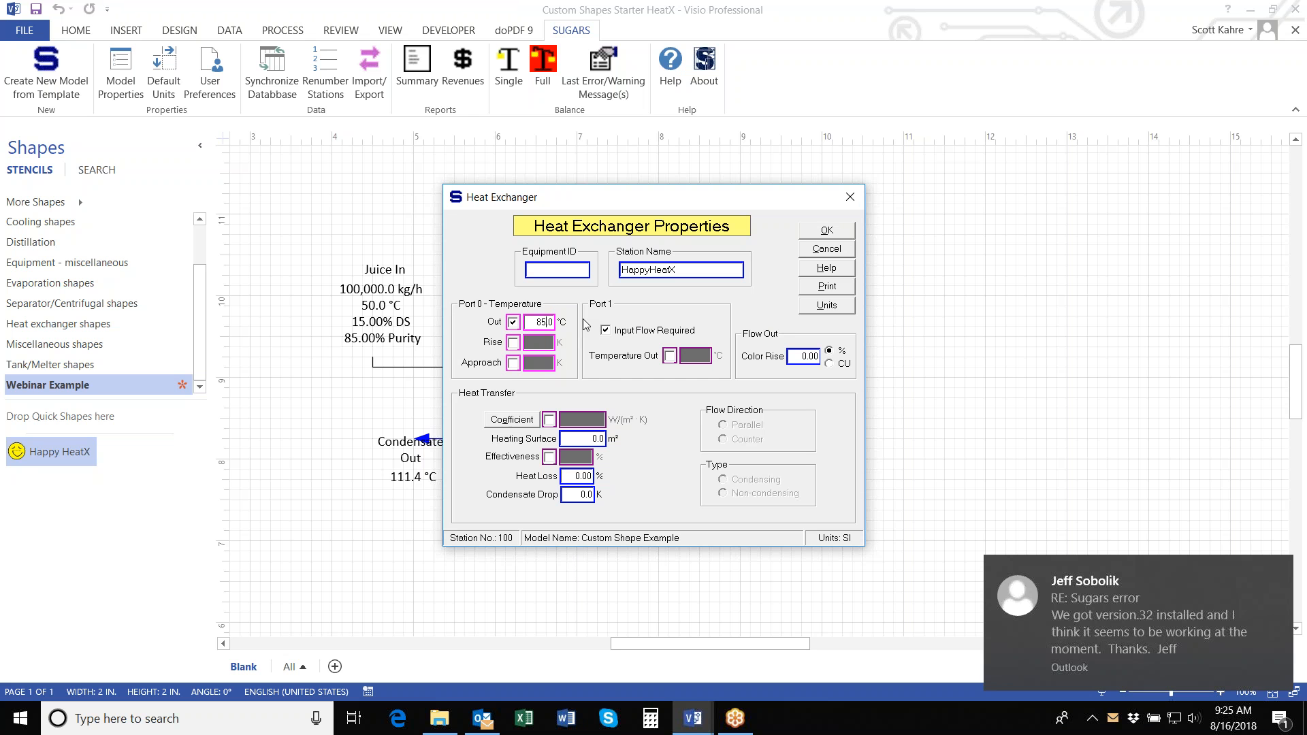
click(826, 230)
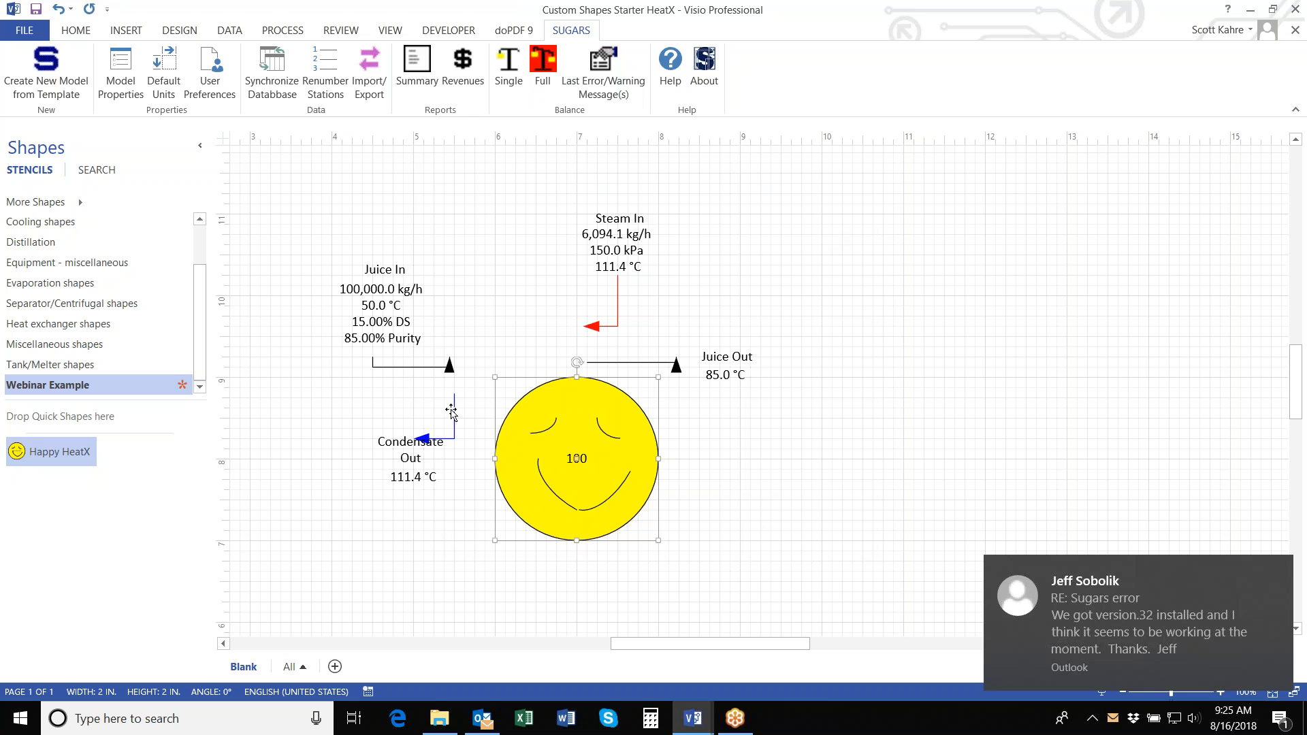
Step: Move the Condensate Out stream and its label below the face and glue the stream's start to the bottom connection point
scroll(466, 433, down, 1)
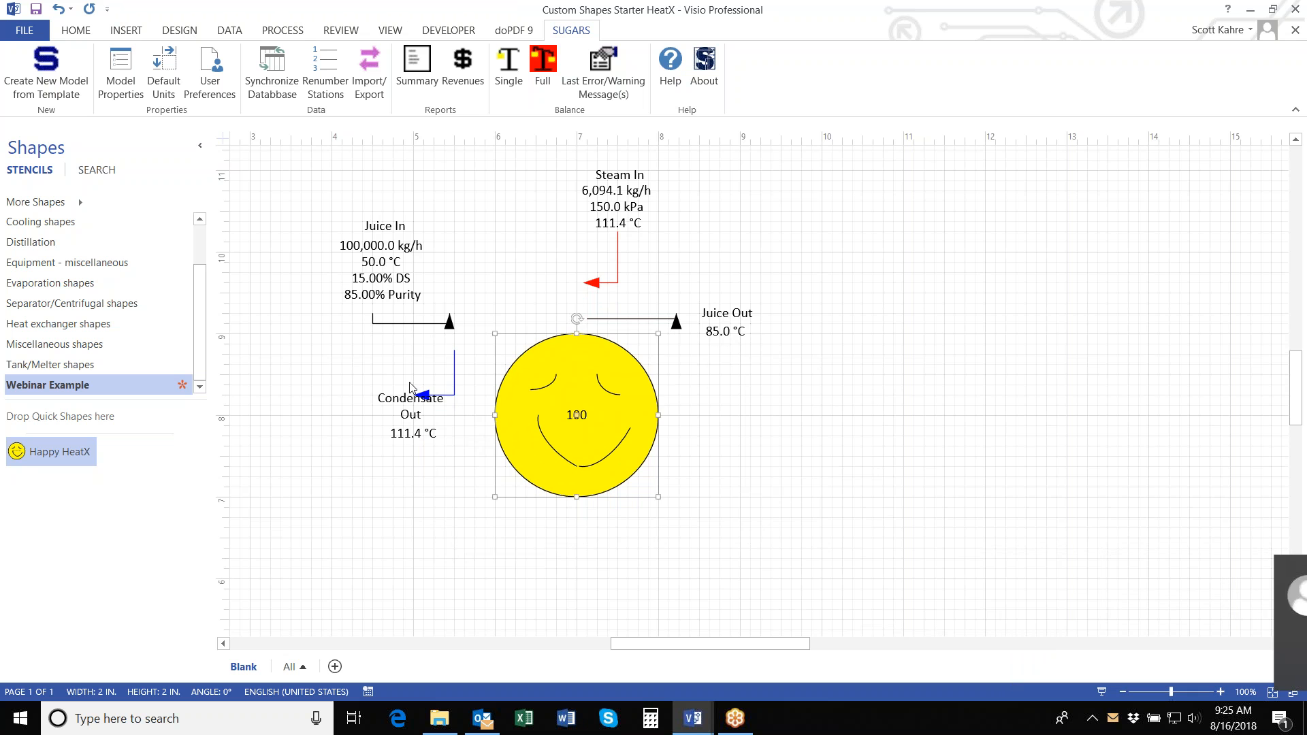
drag(475, 476, 576, 497)
click(588, 545)
click(579, 535)
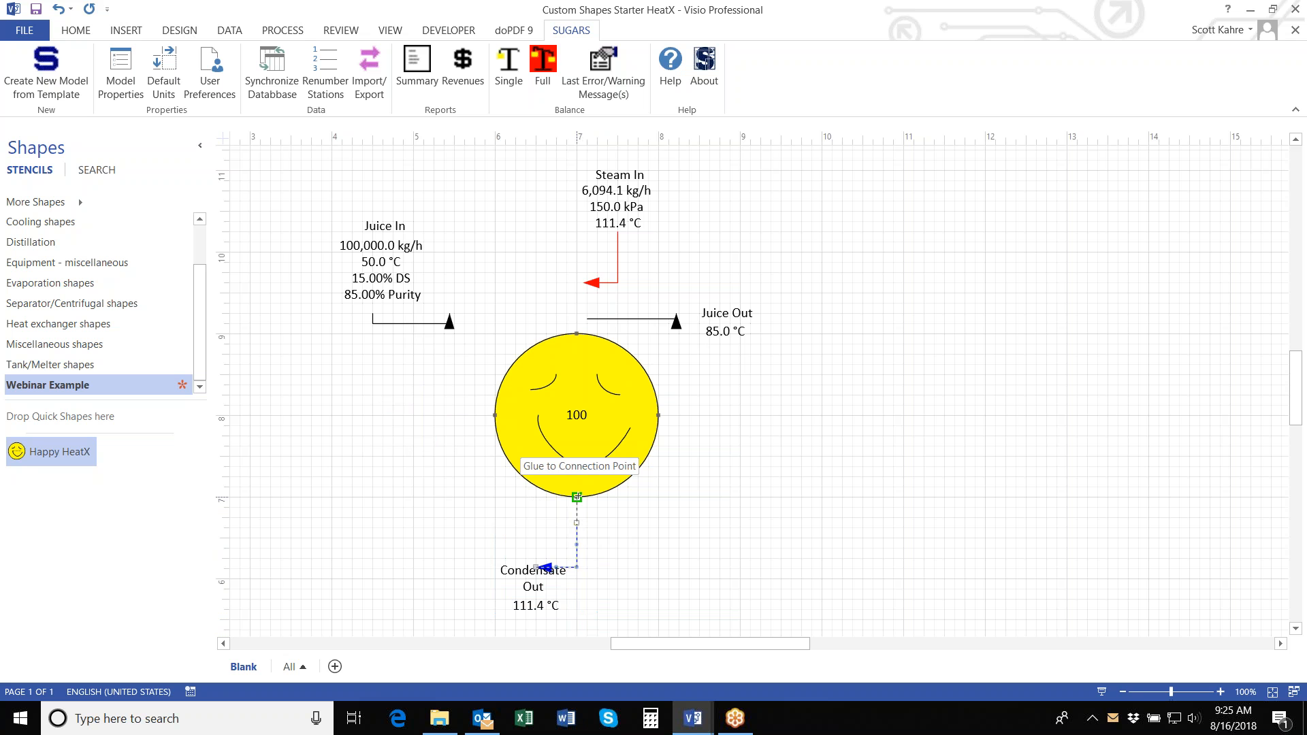
drag(577, 497, 576, 496)
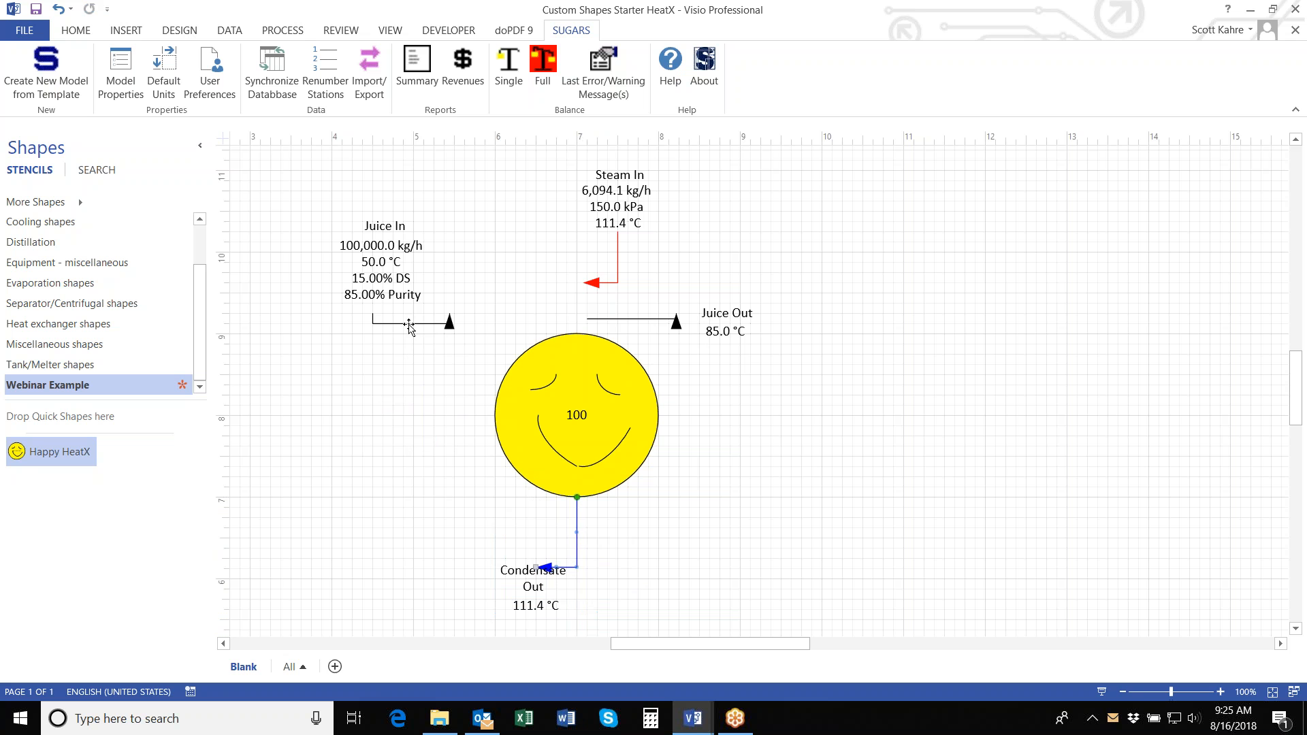
Step: Glue the Juice In stream to the face's left connection point and the Juice Out stream to its right connection point
click(409, 325)
drag(490, 412, 495, 415)
drag(631, 318, 658, 416)
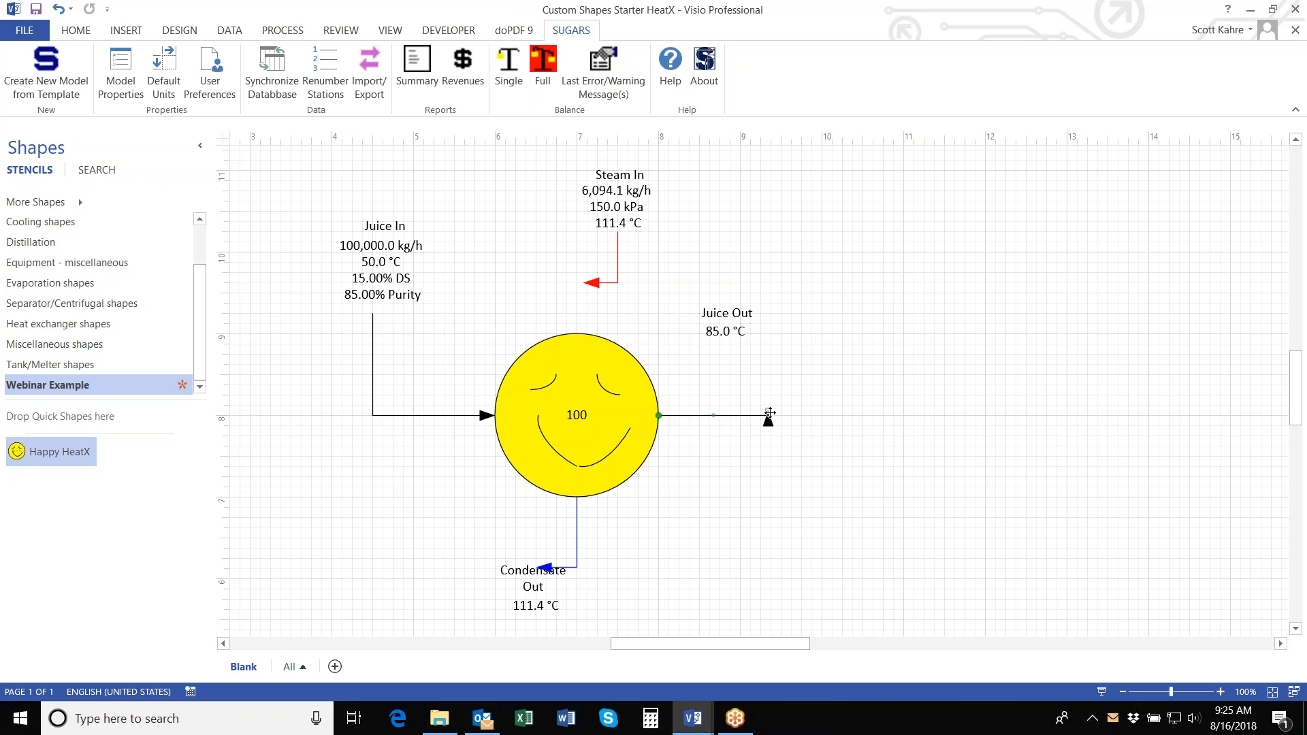
Step: Straighten the Juice Out arrow horizontally and move the Juice Out label and temperature beside its tip
drag(768, 415, 770, 415)
click(727, 330)
drag(800, 286, 808, 435)
Step: Glue the Steam In stream to the face's top connection point and run a full balance of the model
click(598, 283)
drag(582, 284, 576, 334)
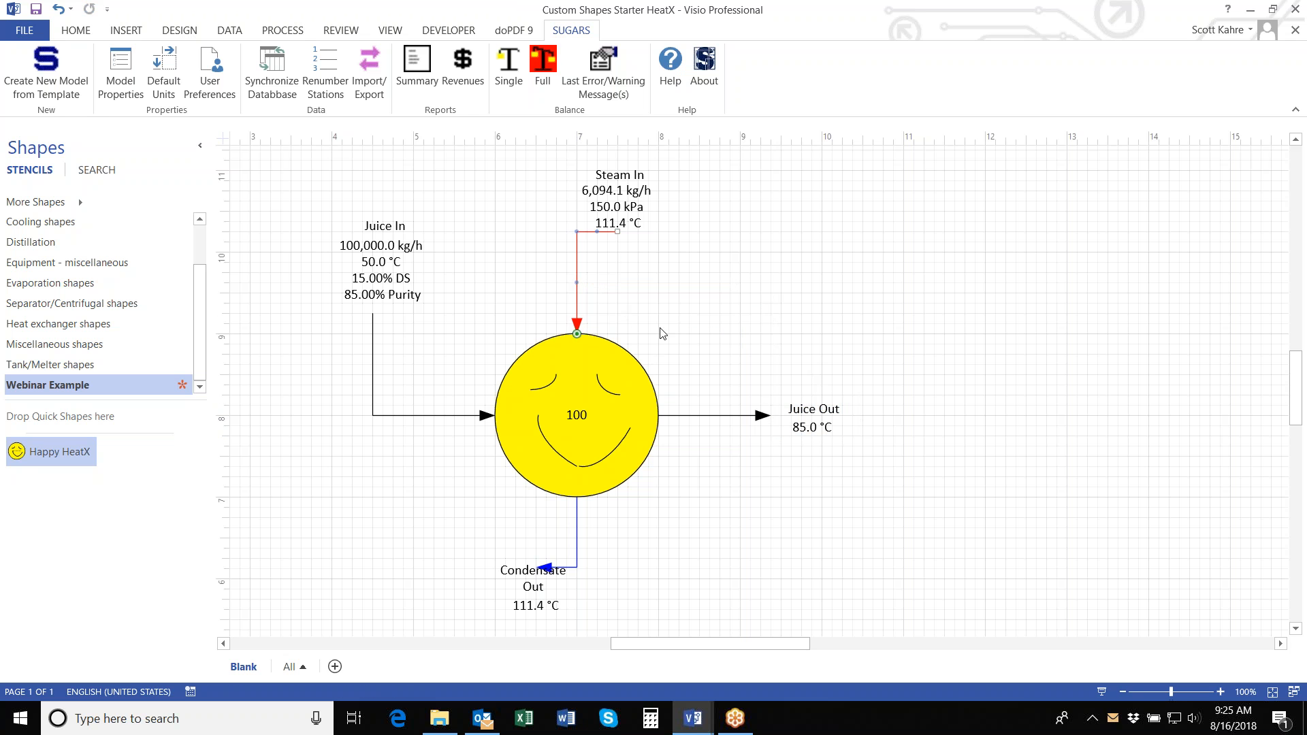
click(473, 418)
click(576, 524)
click(542, 63)
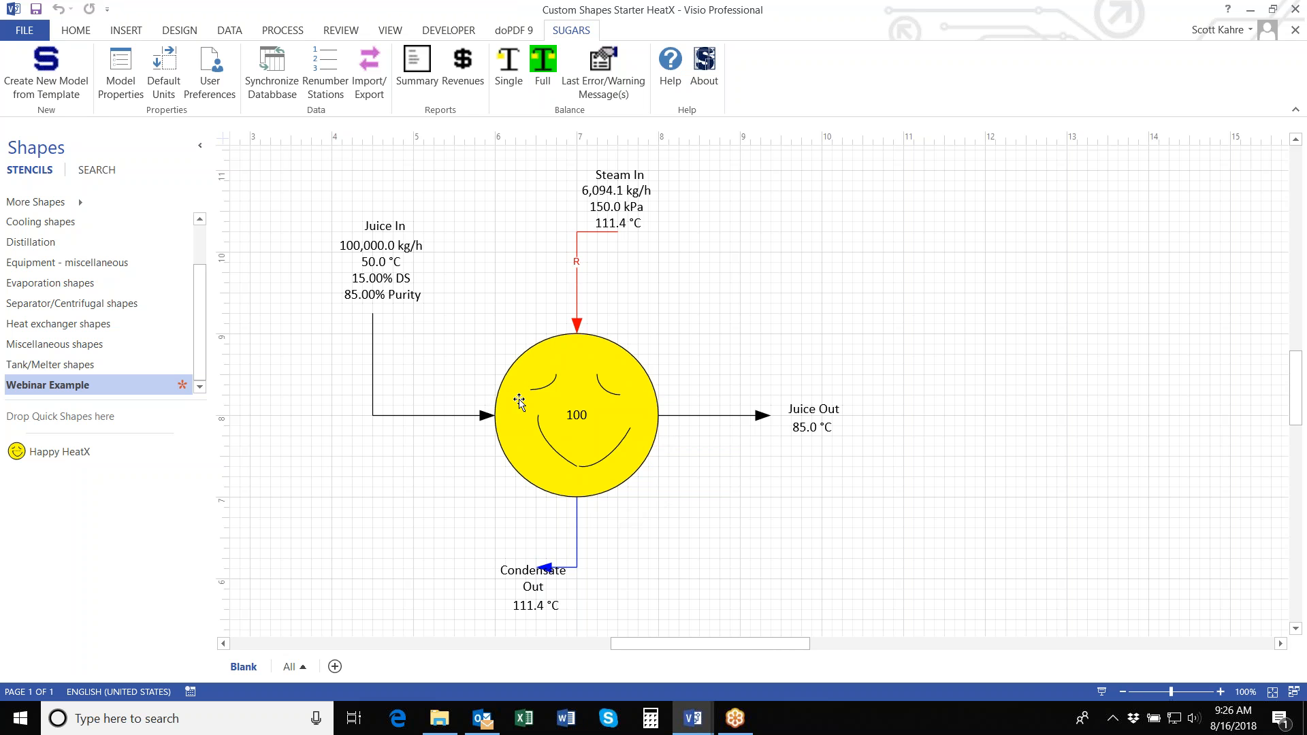
Step: Set the juice outlet temperature of the smiley-face heat exchanger to 80 °C and run a full balance of the model
double_click(580, 371)
text(80)
click(841, 231)
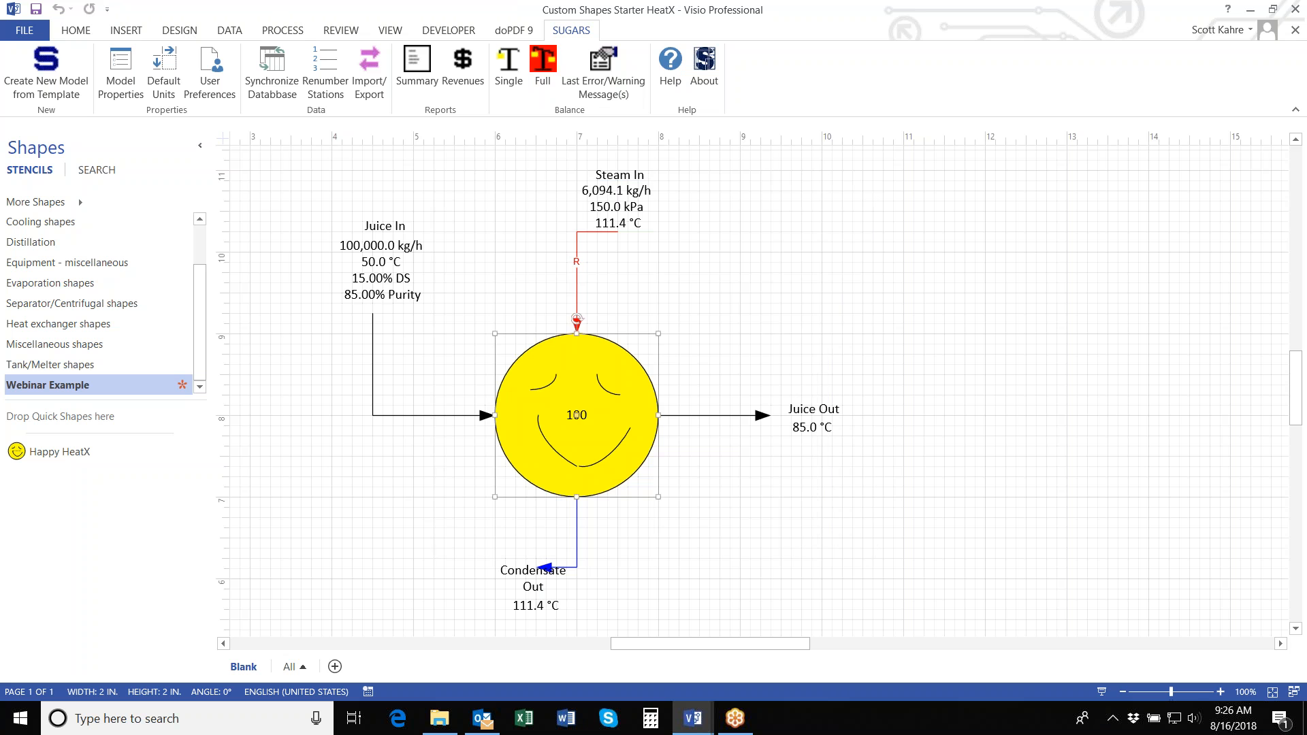
click(539, 59)
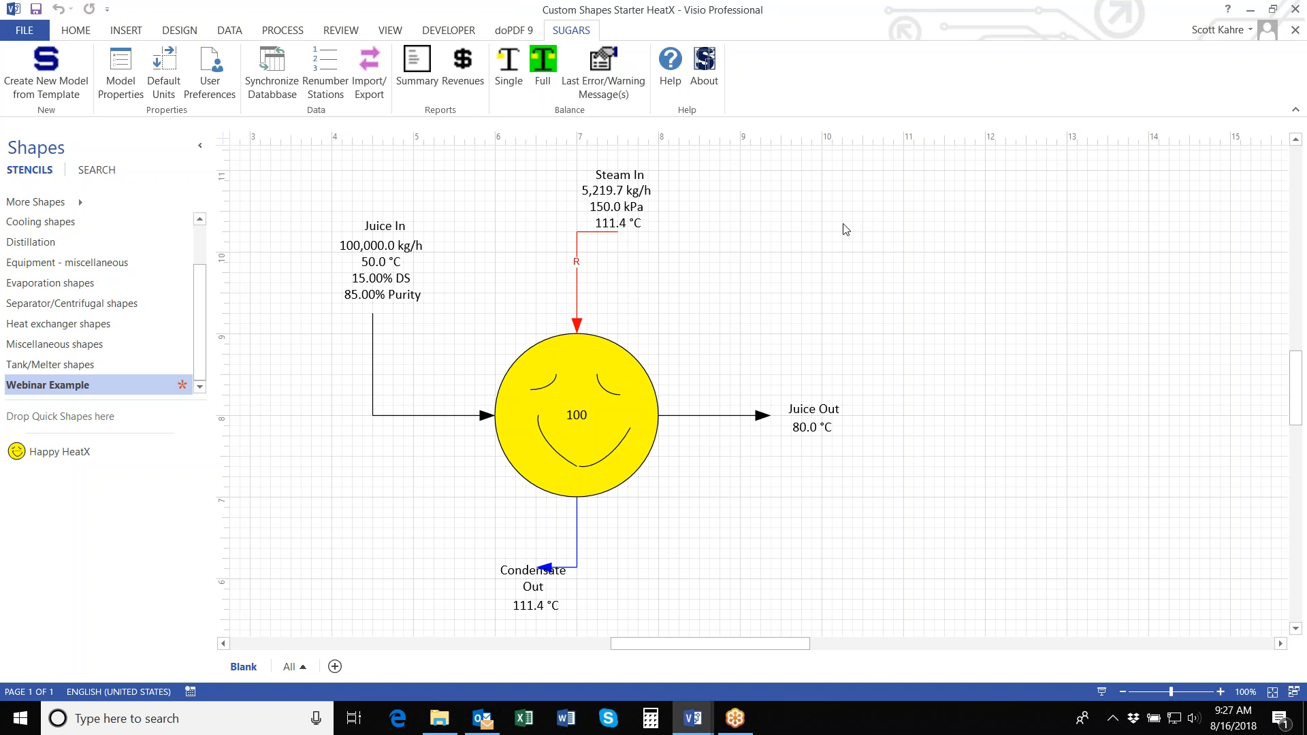
click(1266, 453)
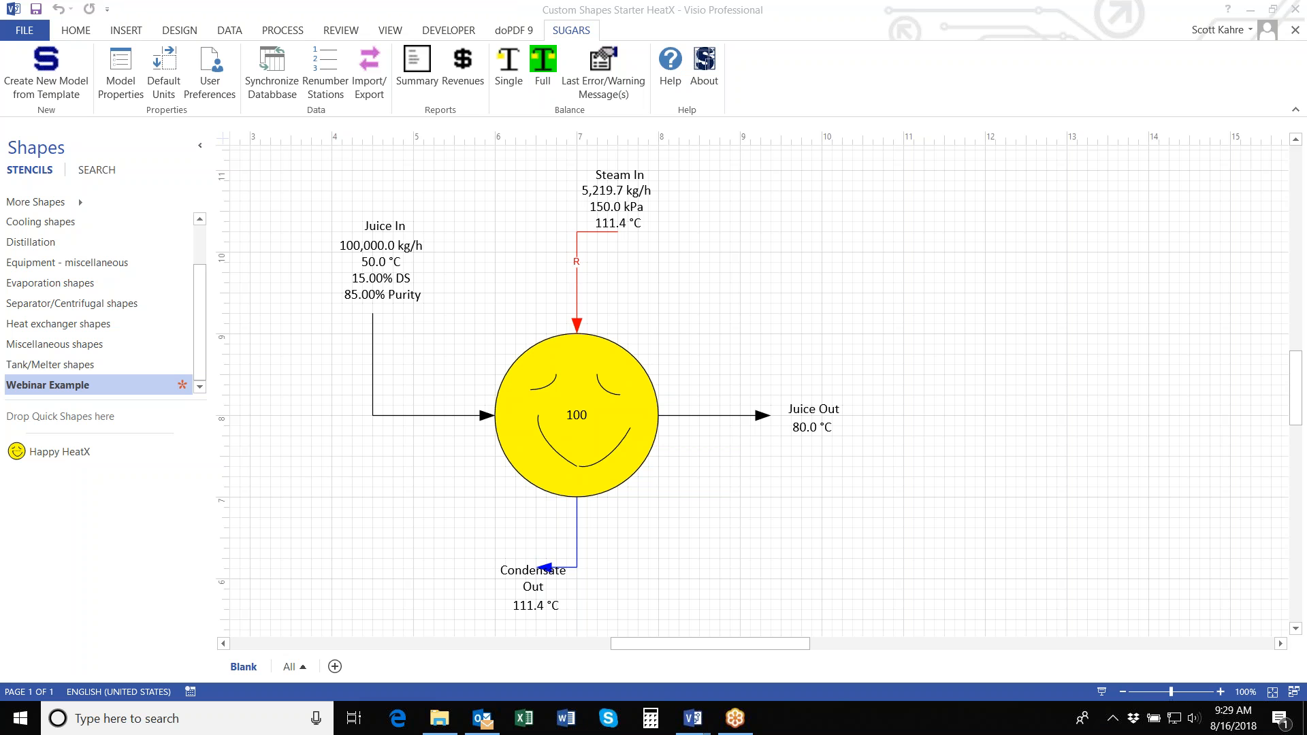
click(74, 31)
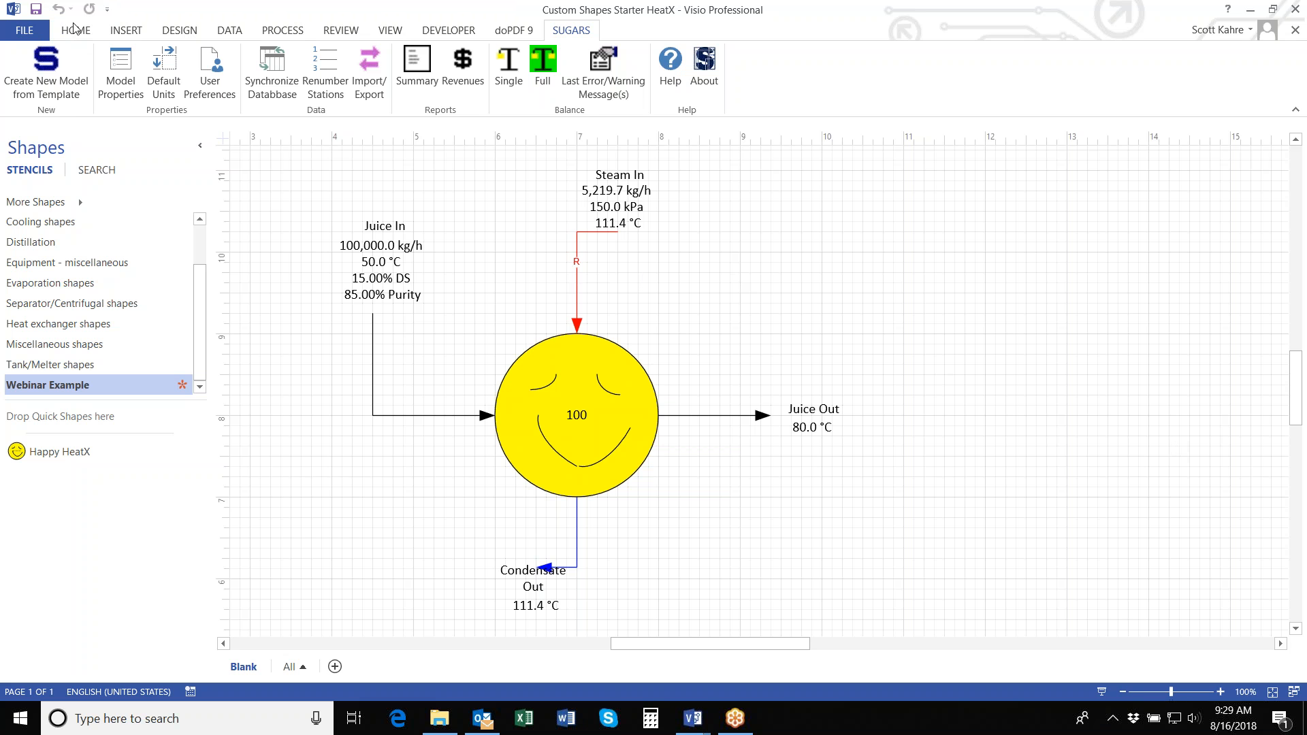
click(74, 31)
click(258, 60)
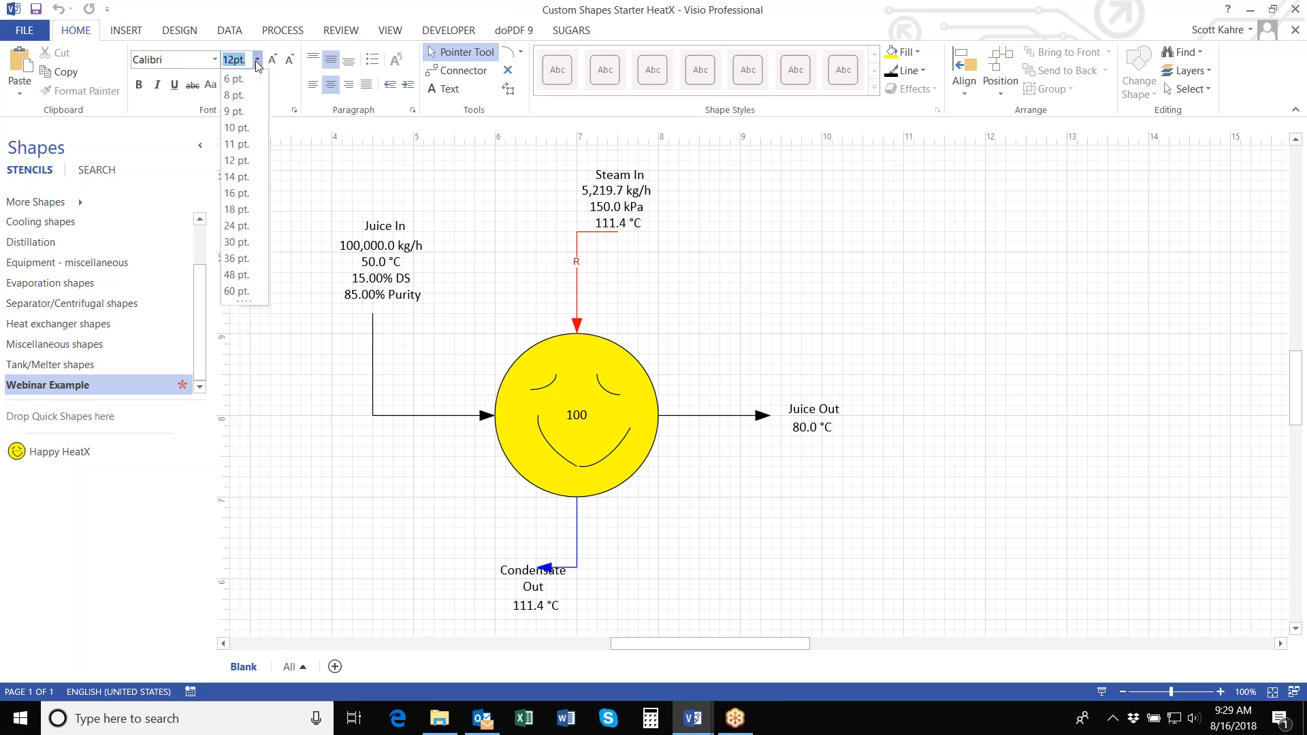
click(258, 62)
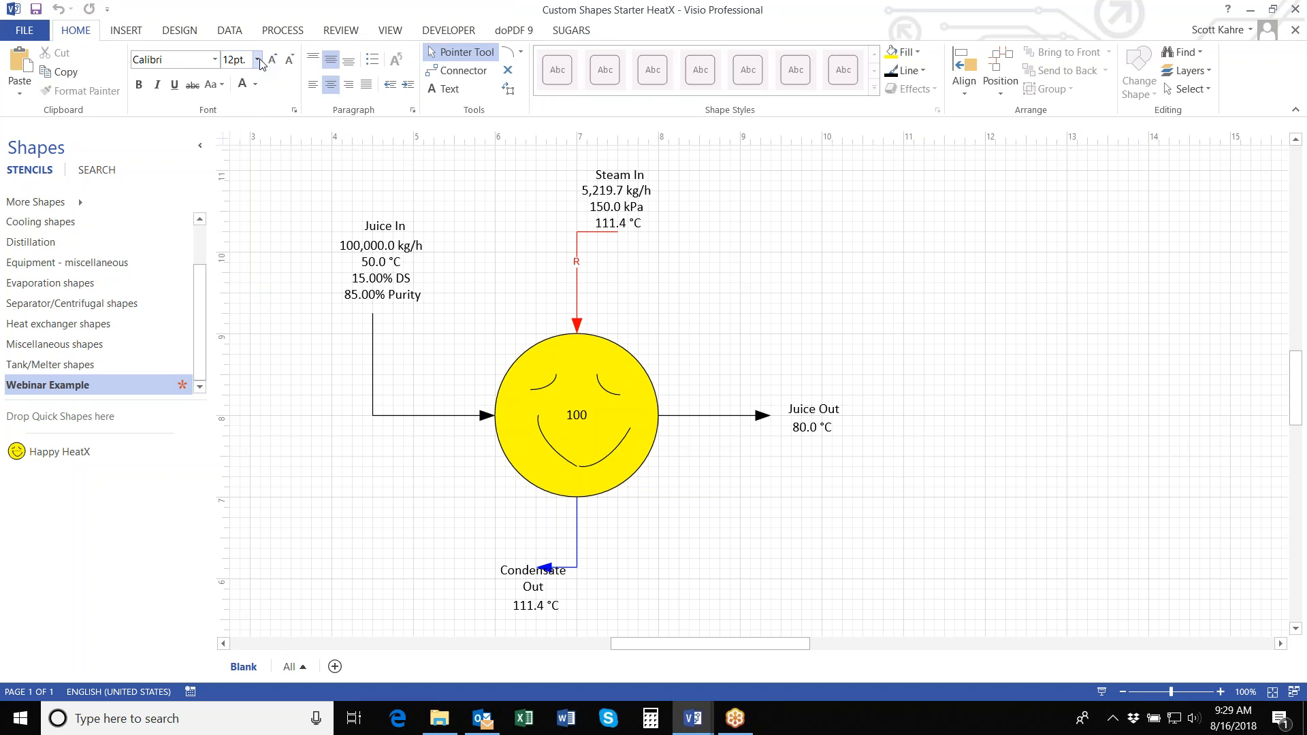